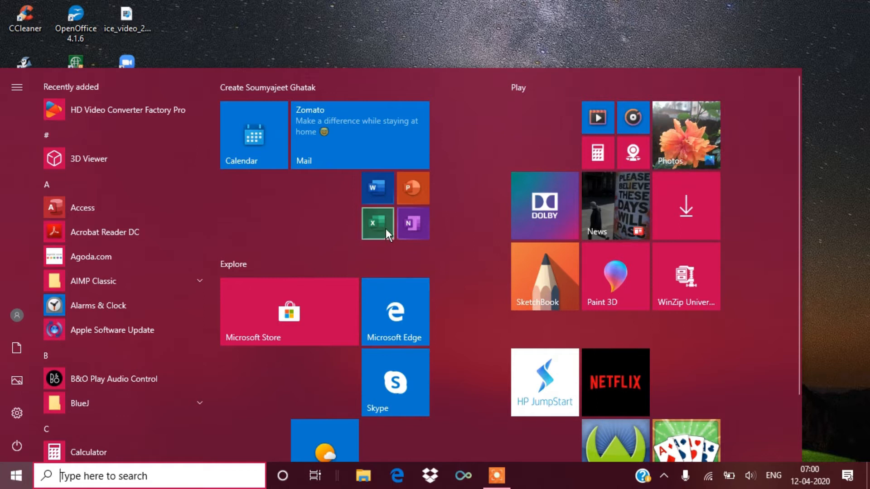
Open Excel to a blank workbook.
left_click(385, 231)
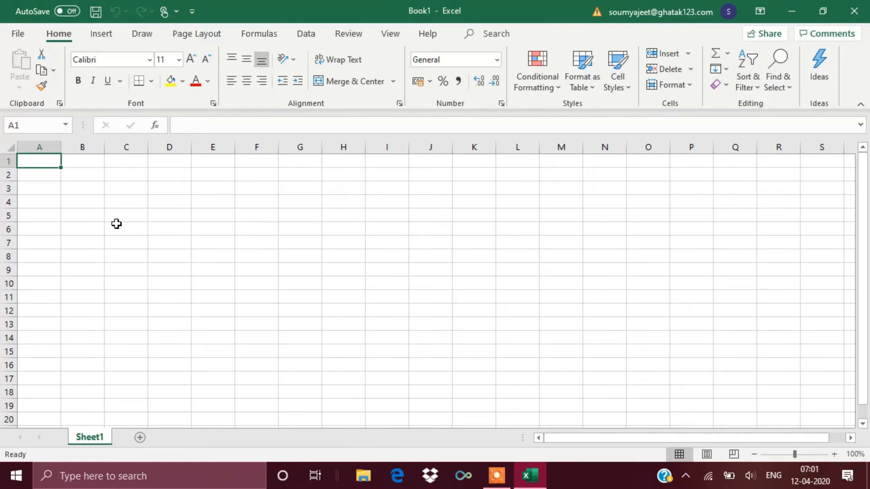
Look through the list of AutoSum functions, then close it and return to the top of the sheet.
left_click(726, 54)
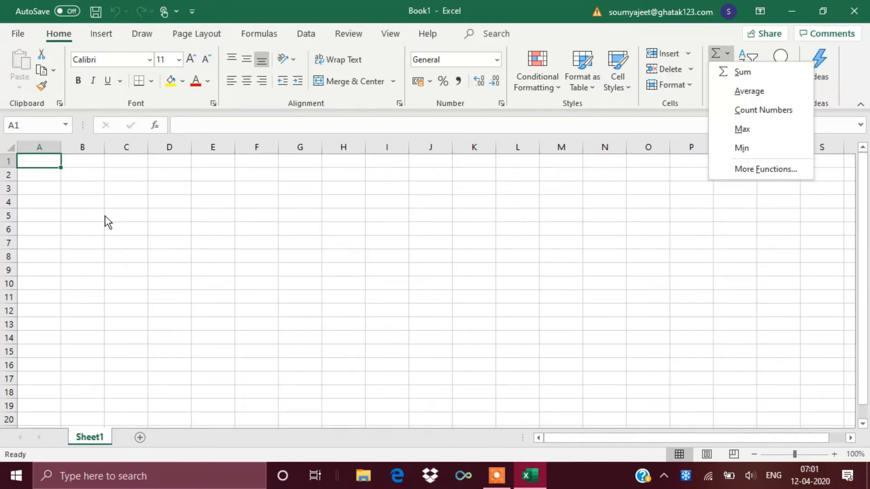
scroll(104, 219, "down", 1)
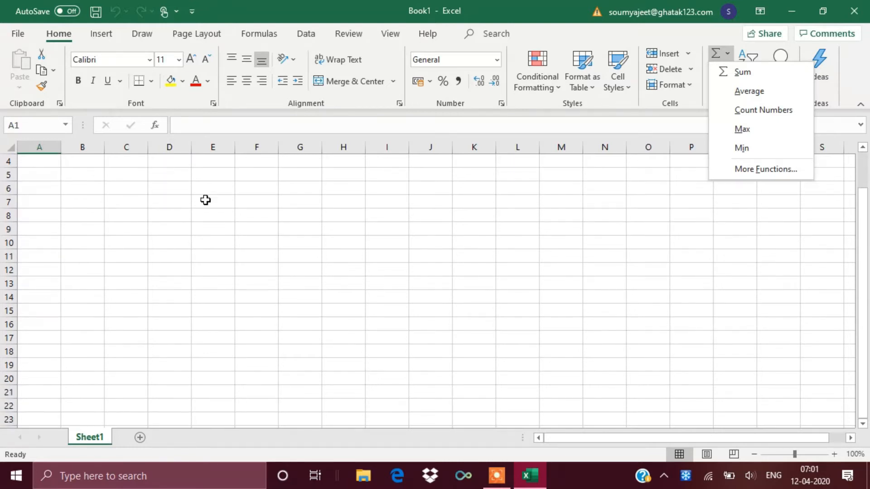
left_click(787, 266)
left_click_drag(863, 199, 864, 165)
Enter the numbers 23, 45, 34, 24 and 45 in cells B3 to B7.
left_click(78, 188)
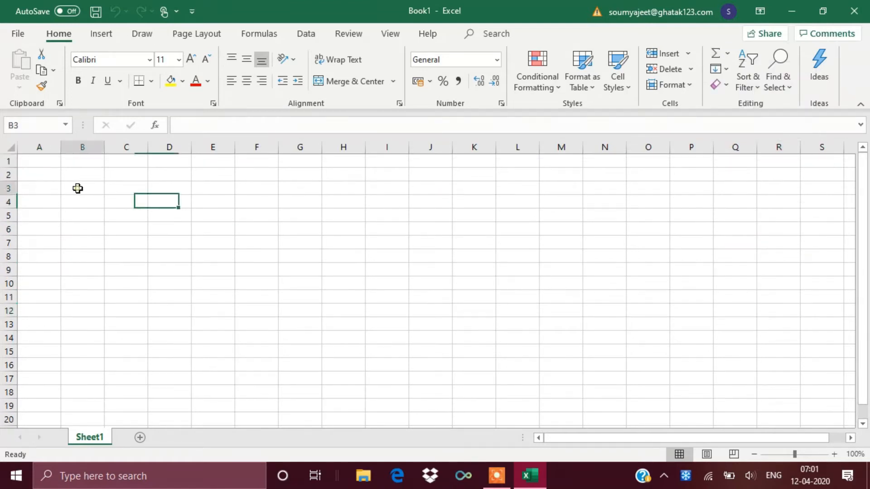
type("23")
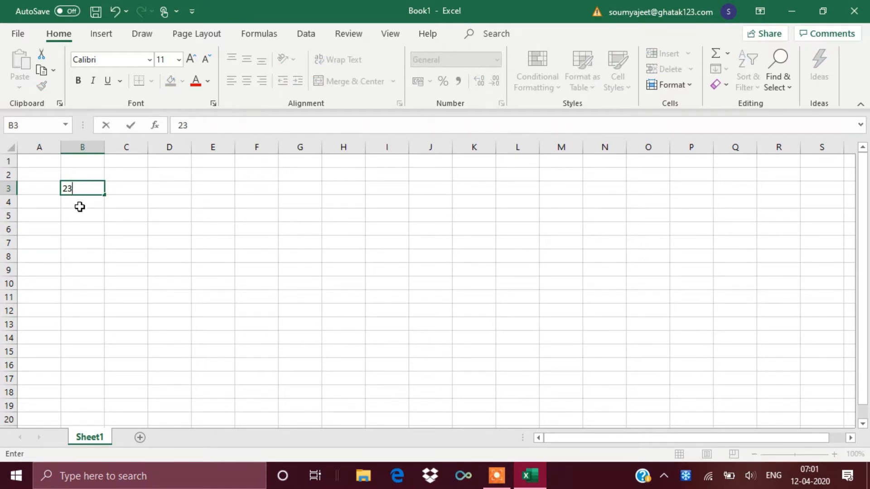
left_click(80, 206)
type("45")
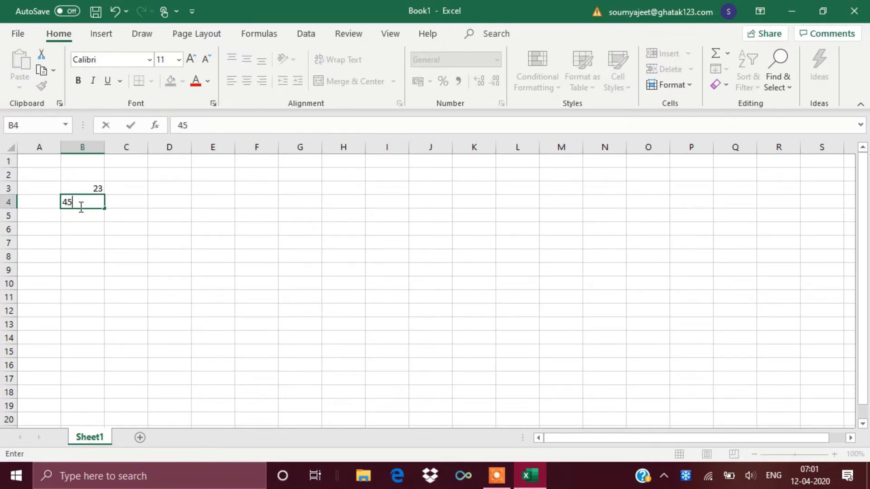
left_click(80, 215)
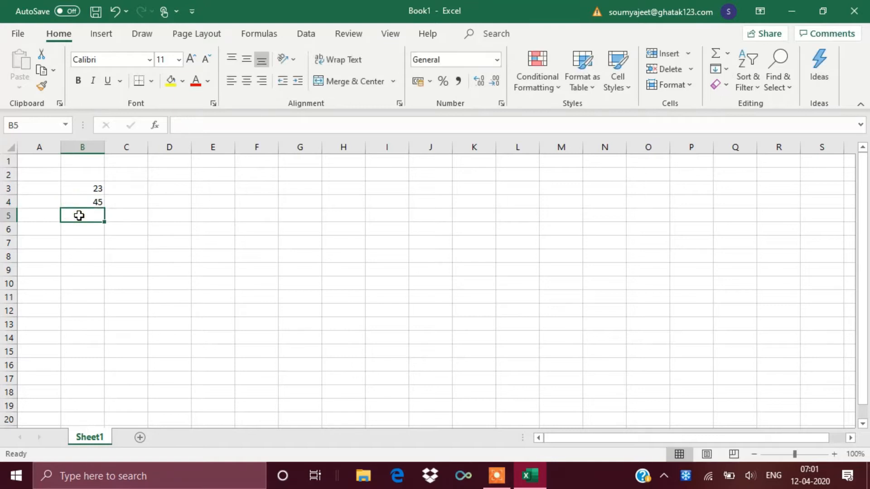
type("34")
left_click(77, 232)
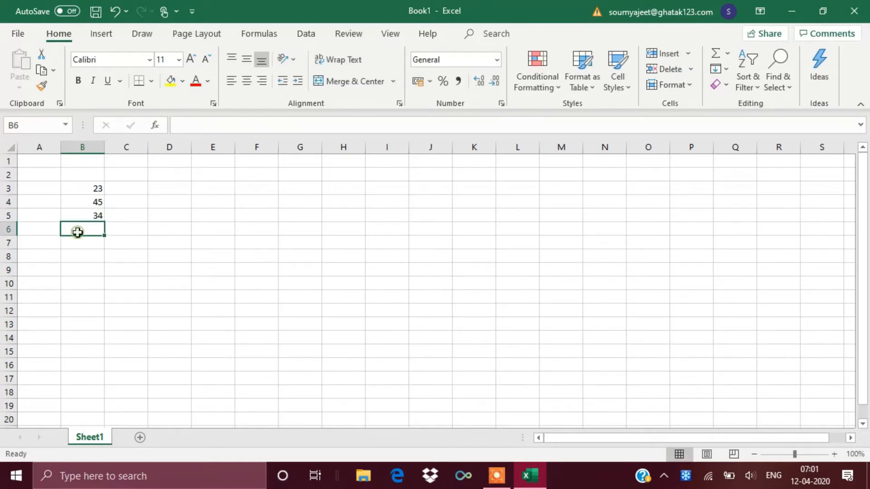
type("24")
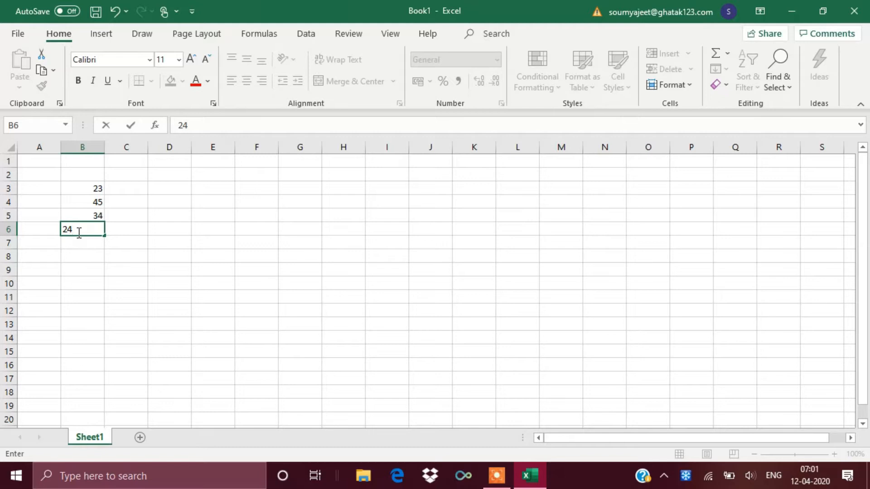
left_click(77, 248)
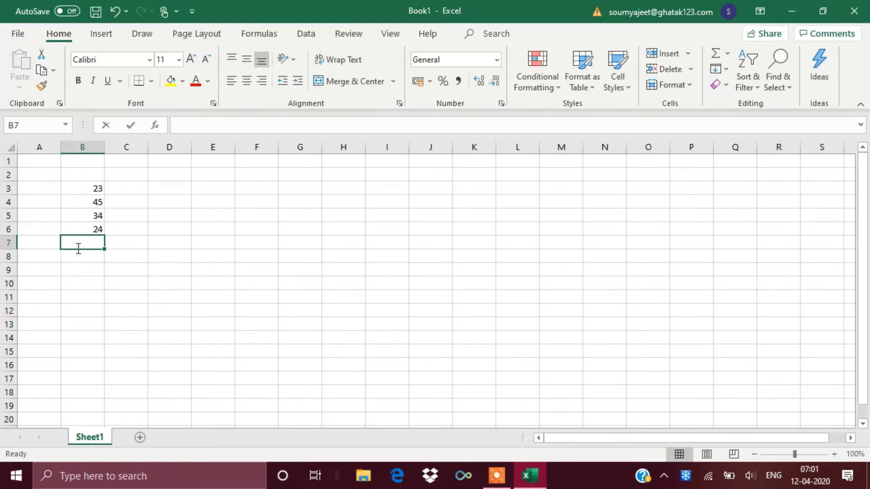
type("45")
left_click(81, 270)
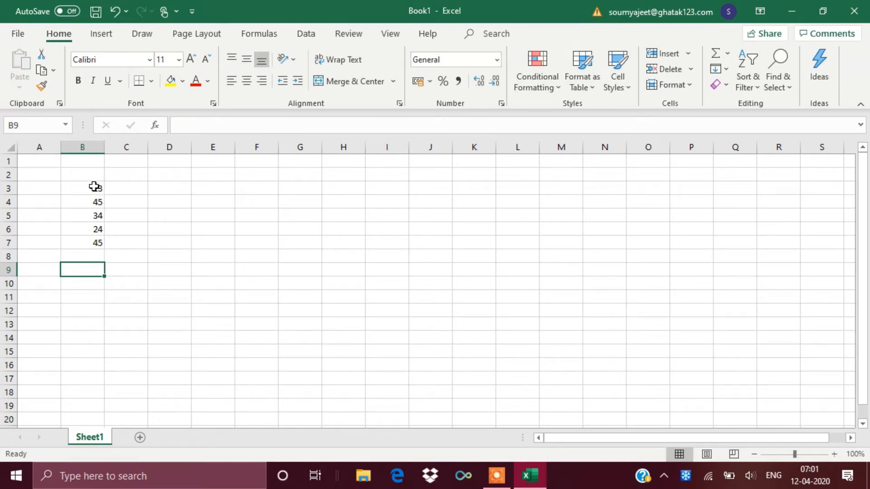
Add up the numbers in B3:B7 with AutoSum, placing the total in B8.
left_click_drag(94, 187, 94, 244)
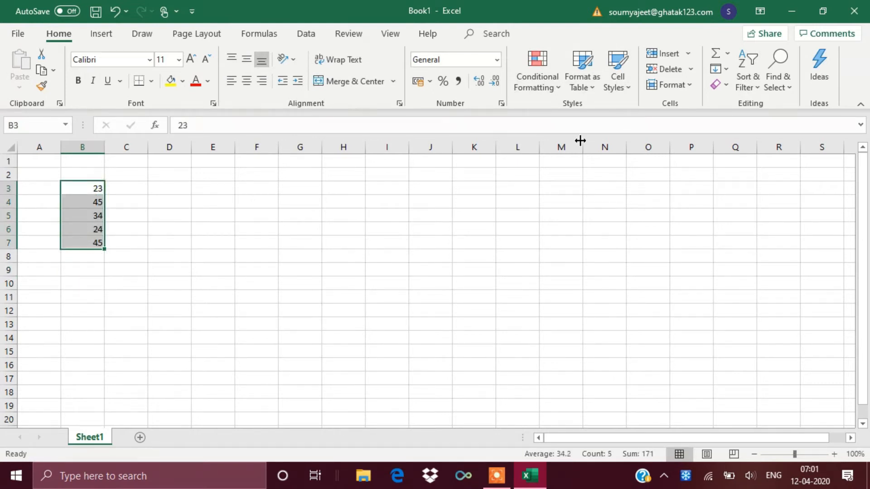
left_click(716, 55)
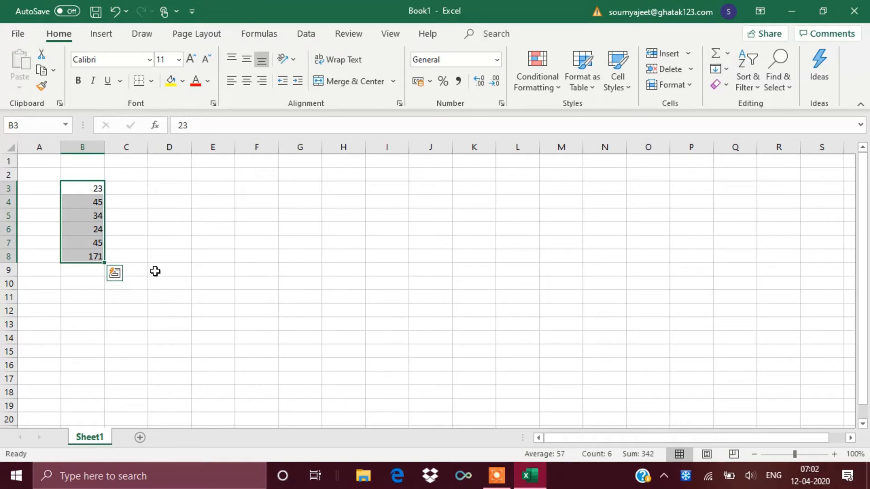
left_click(194, 226)
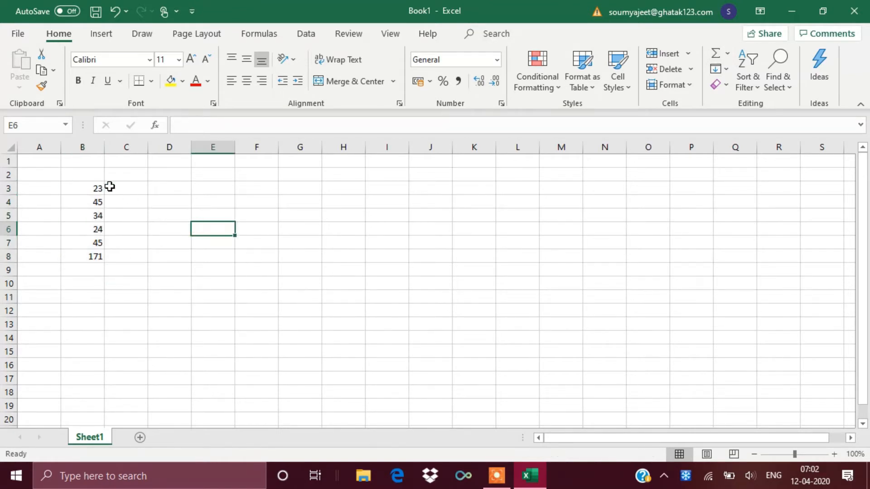
Copy the five numbers in B3:B7 and paste them into column D starting at D3.
left_click_drag(94, 190, 96, 242)
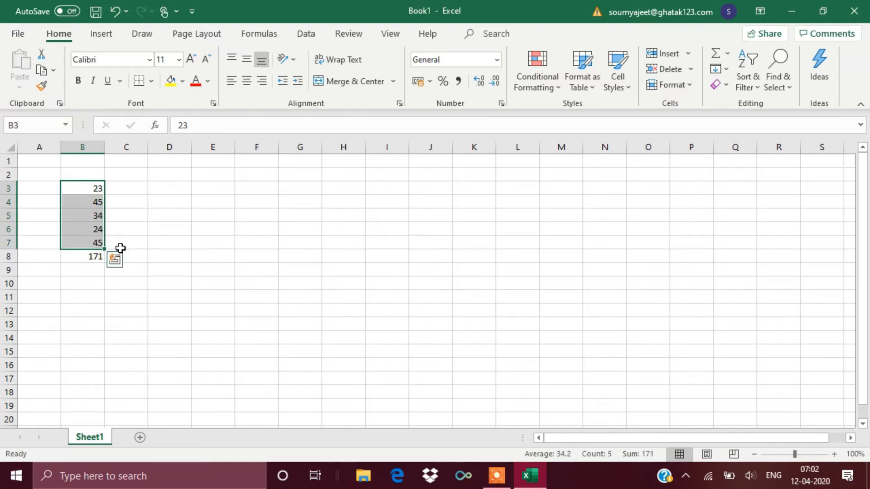
right_click(86, 230)
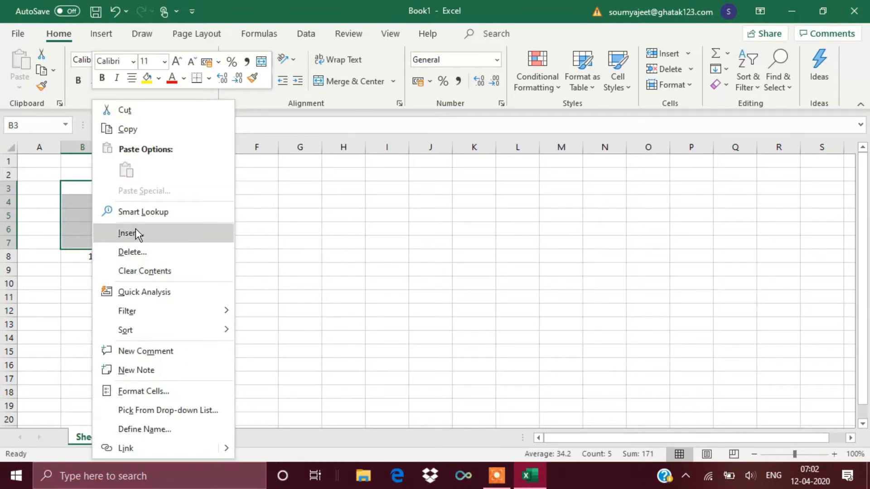
left_click(142, 125)
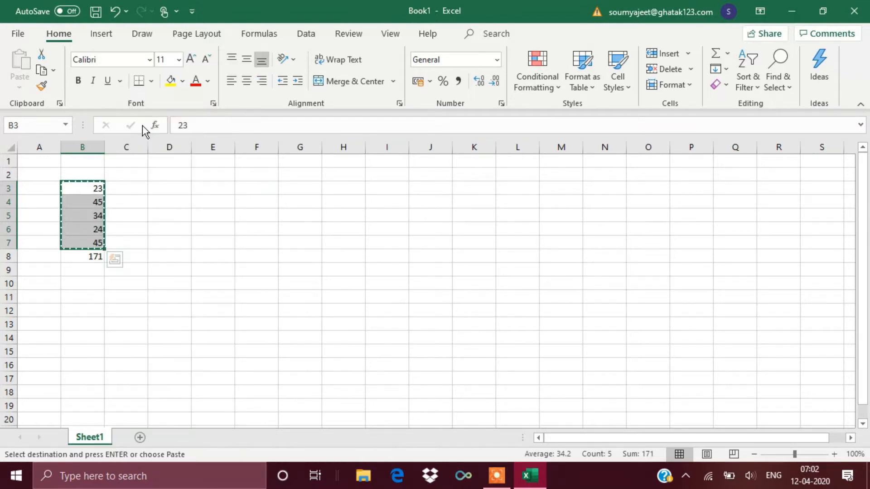
left_click(163, 188)
right_click(164, 193)
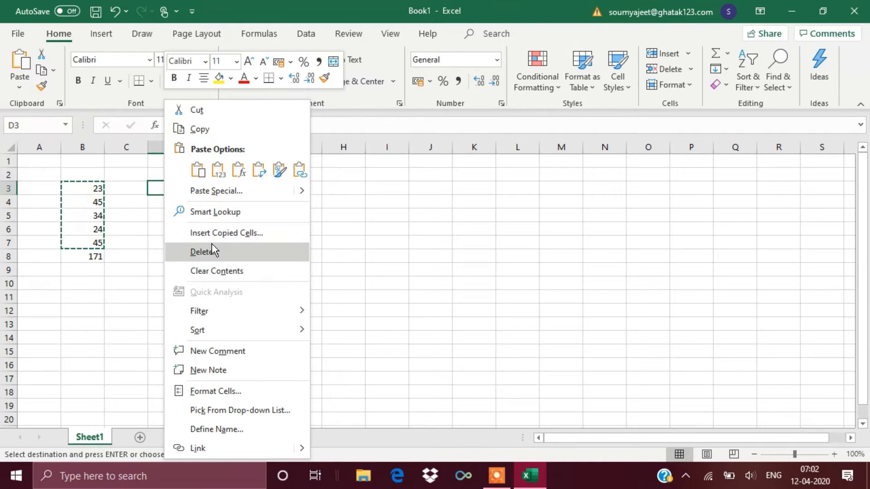
left_click(201, 172)
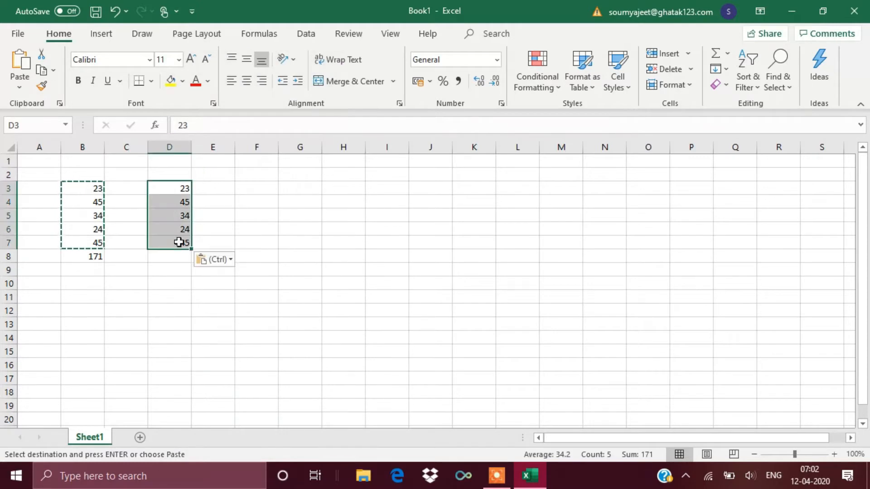
Calculate the average of D3:D7 in cell D8 with the AVERAGE function.
left_click(175, 255)
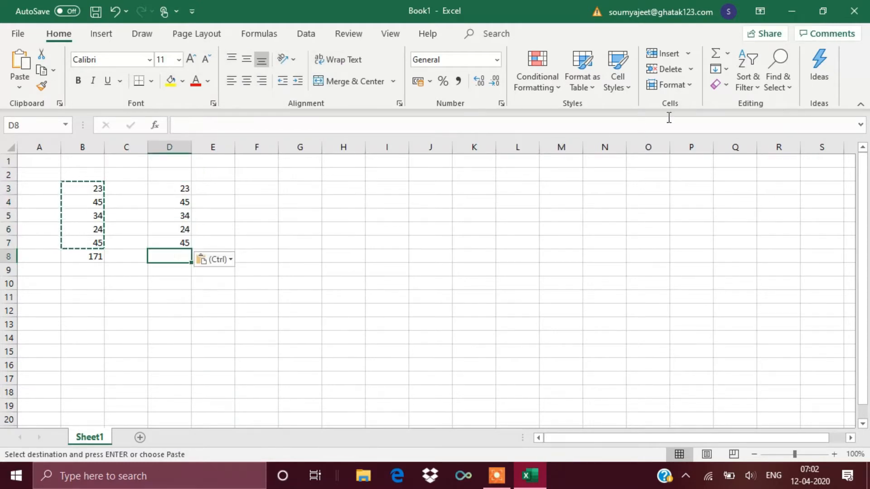
left_click(727, 54)
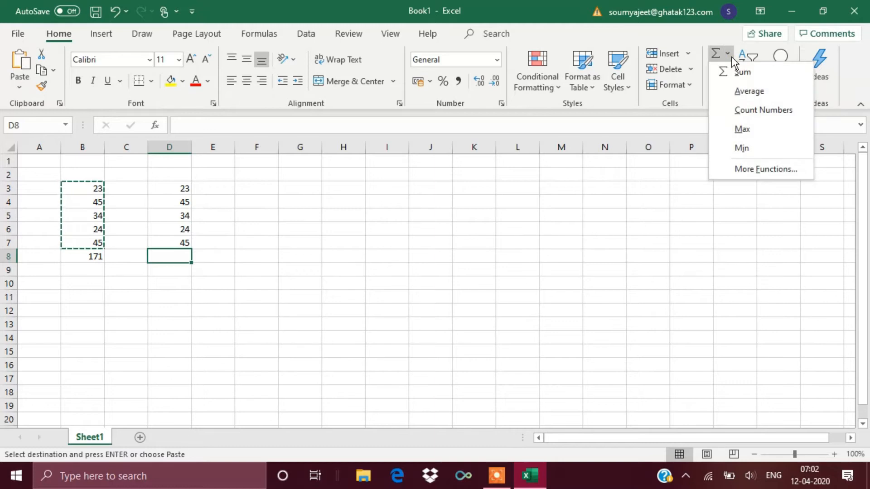
left_click(739, 90)
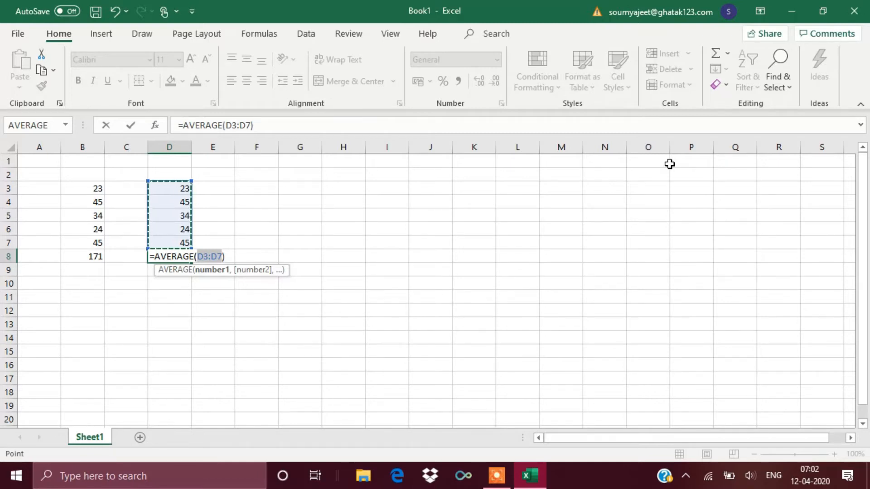
key("Return")
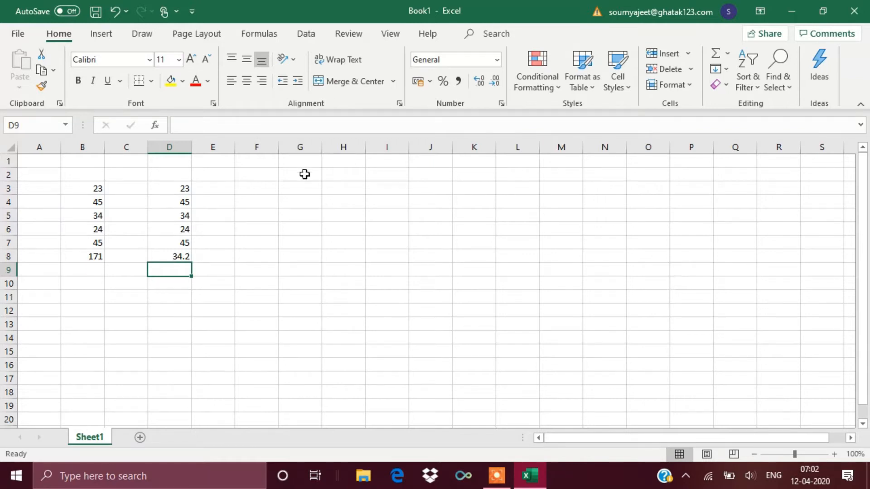
Copy the five numbers in D3:D7 and paste them into column F starting at F3.
left_click(260, 194)
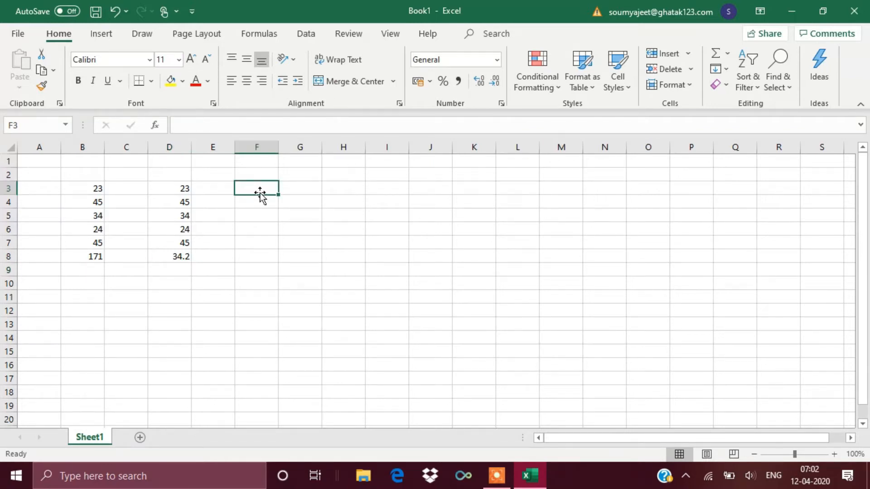
left_click_drag(164, 190, 165, 243)
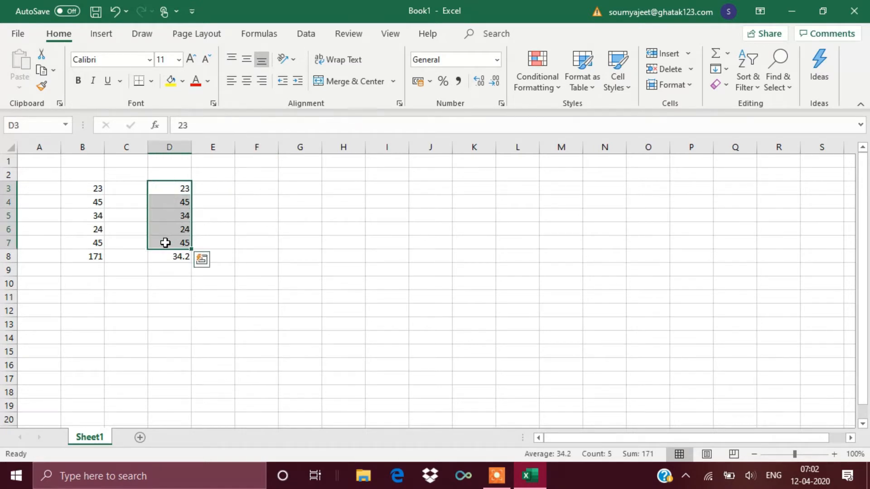
key("ctrl+c")
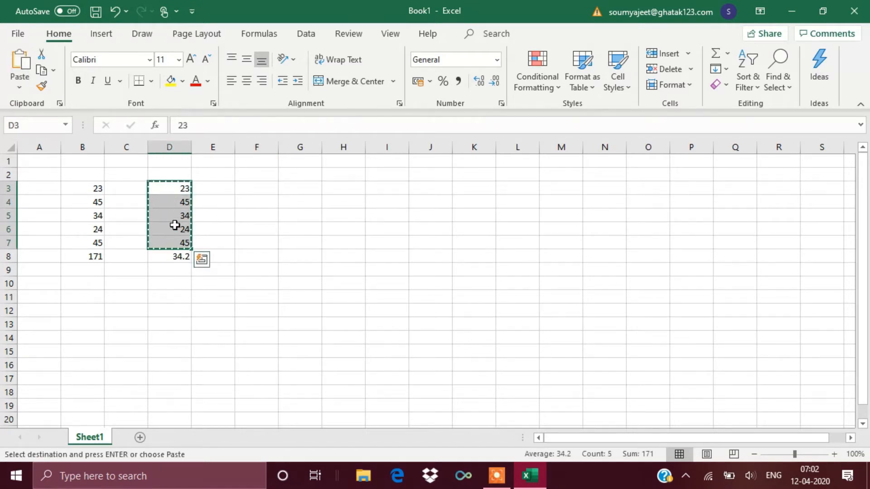
left_click(256, 192)
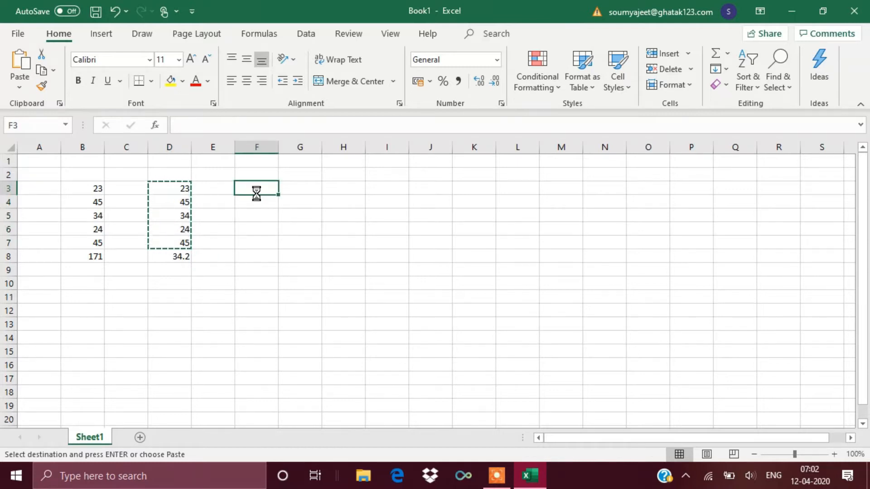
key("ctrl+v")
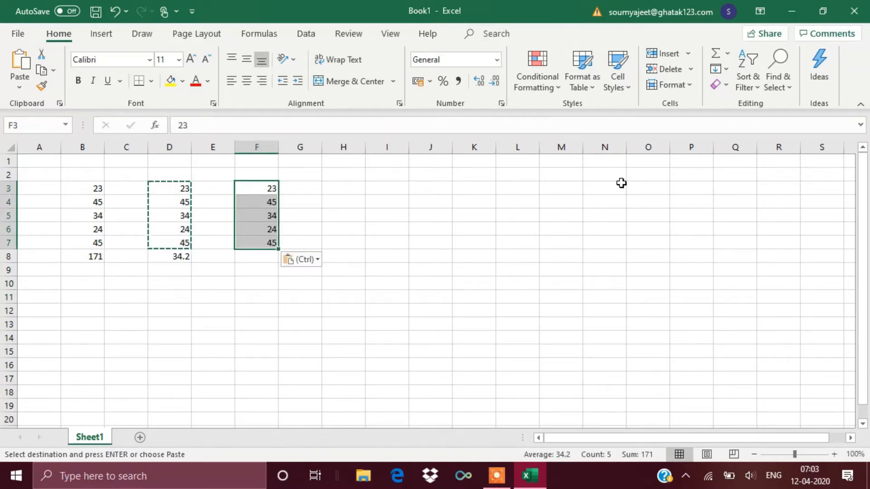
Find the maximum of the numbers in F3:F7 with the Max function, placing the result in F8.
left_click(727, 54)
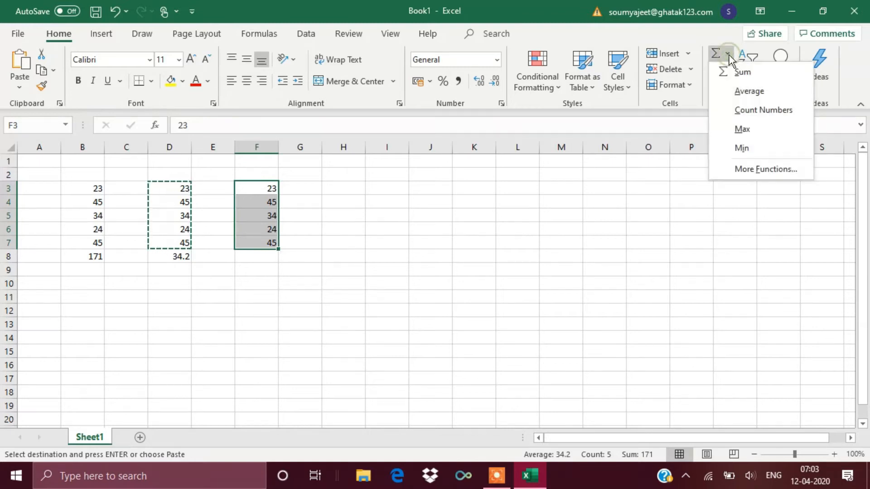
left_click(738, 131)
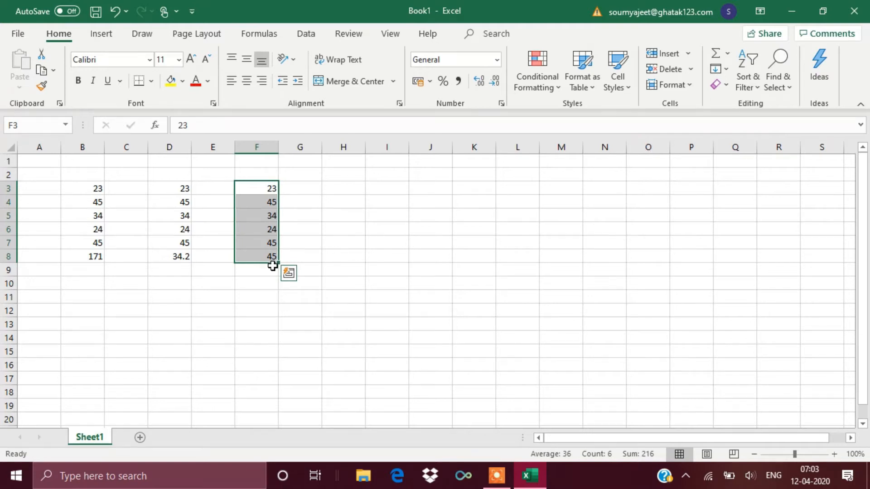
left_click(338, 189)
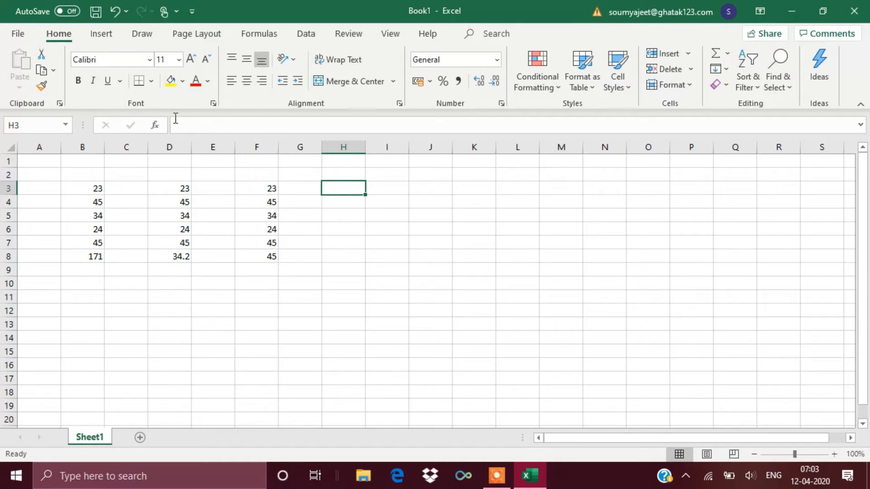
Copy the numbers in F3:F8 and paste them into column H starting at H3.
right_click(252, 189)
left_click(475, 225)
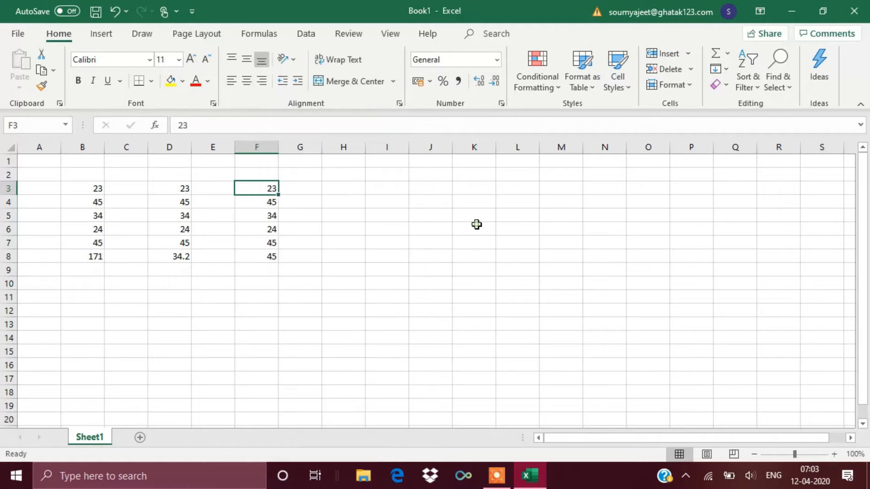
left_click_drag(266, 190, 267, 254)
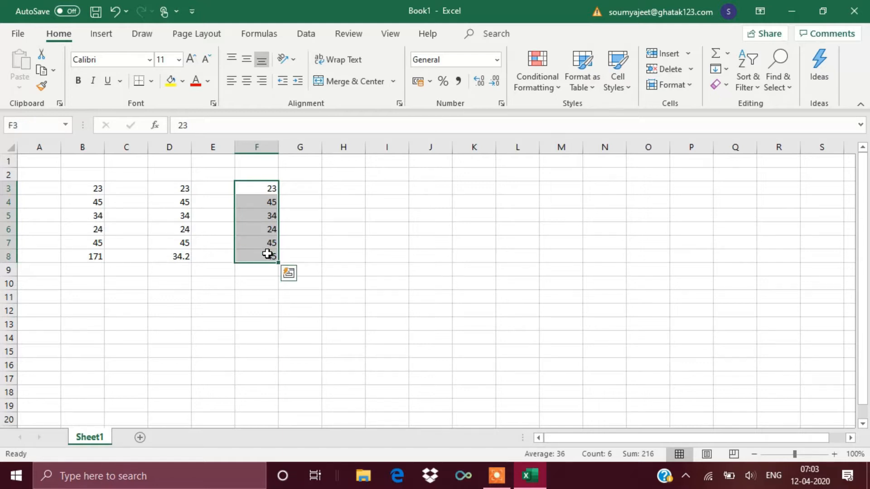
key("ctrl+c")
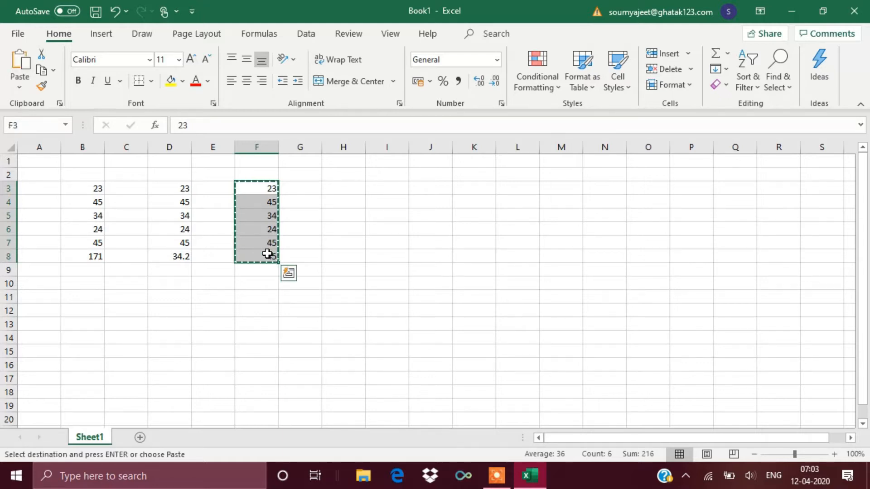
left_click(352, 192)
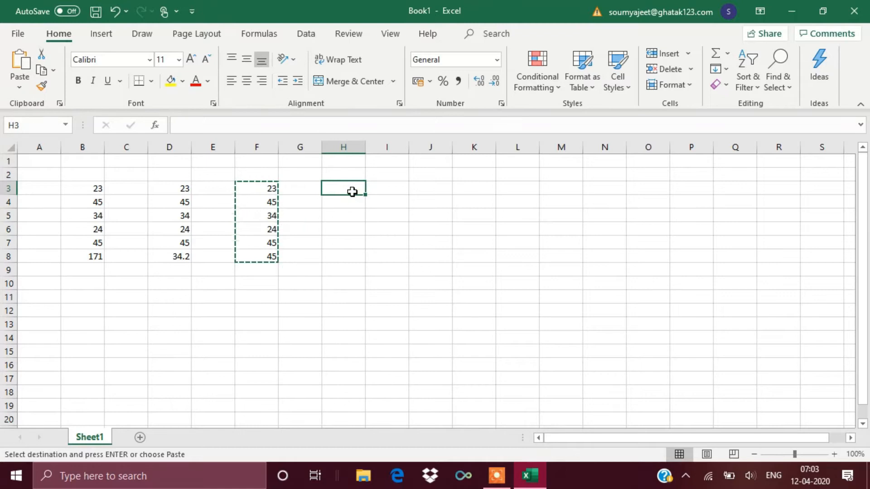
key("ctrl+v")
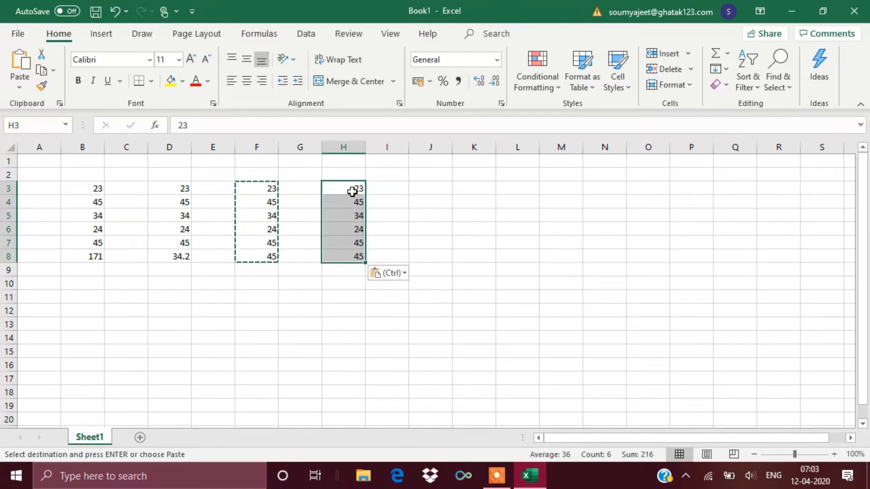
Count the numbers in H3:H8 with the Count Numbers function, placing the result in H9.
left_click(727, 56)
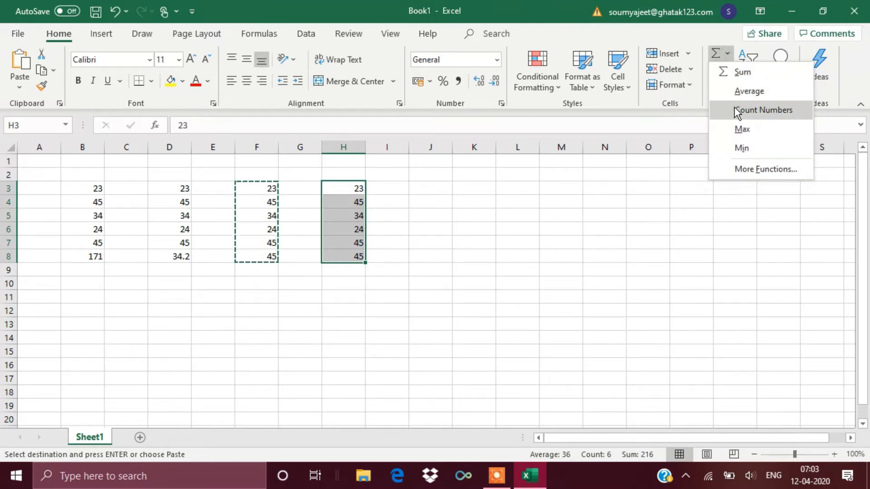
left_click(410, 239)
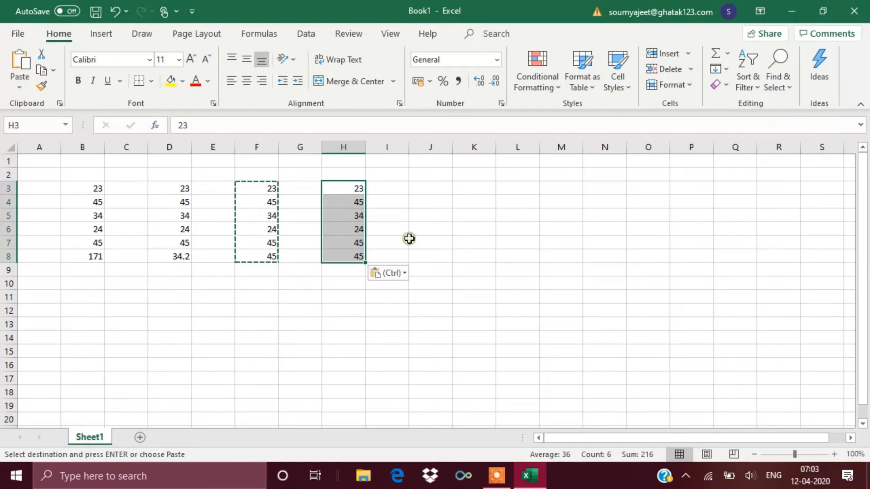
left_click(360, 268)
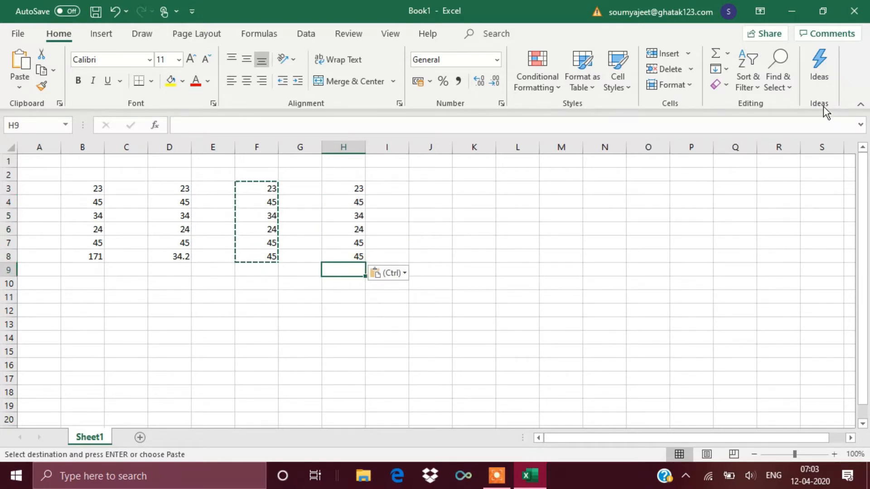
left_click(726, 56)
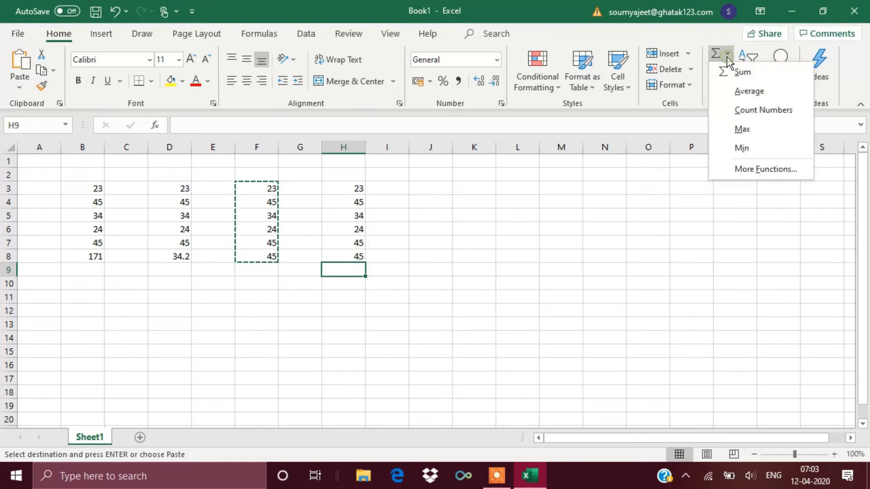
left_click(733, 115)
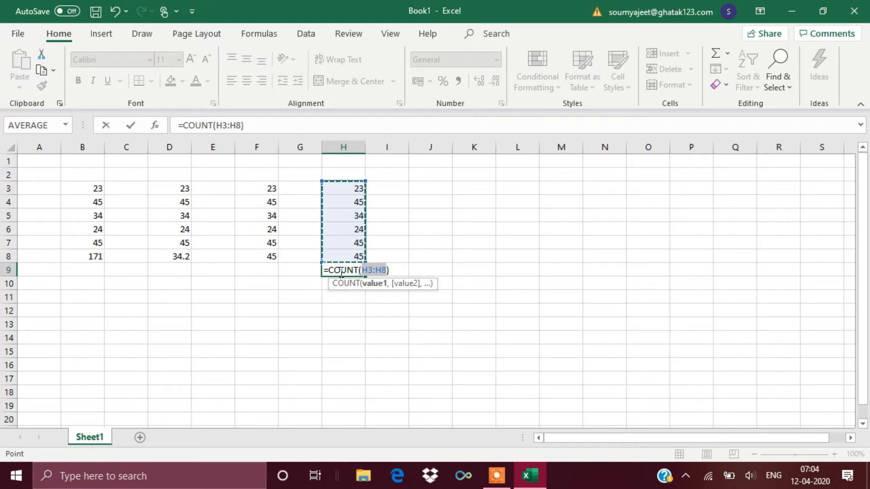
key("Return")
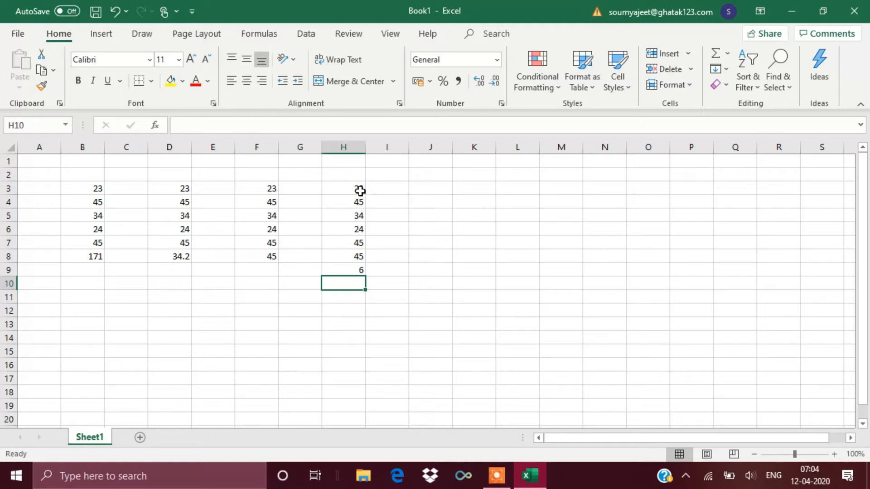
Copy the five numbers in H3:H7 and paste them into column J starting at J3.
left_click_drag(359, 189, 351, 243)
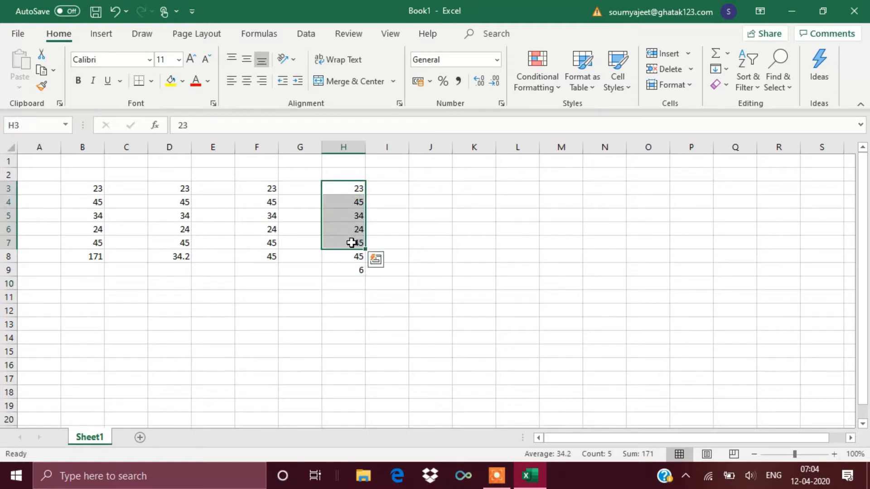
key("ctrl+c")
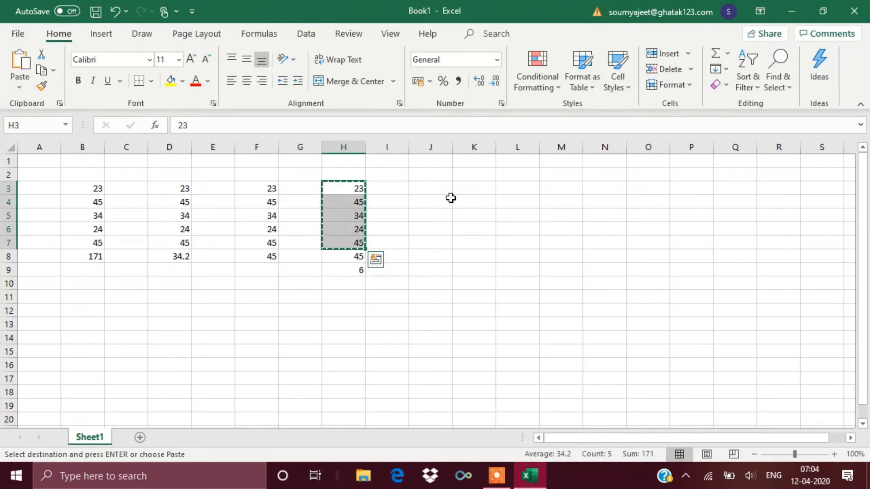
left_click(442, 189)
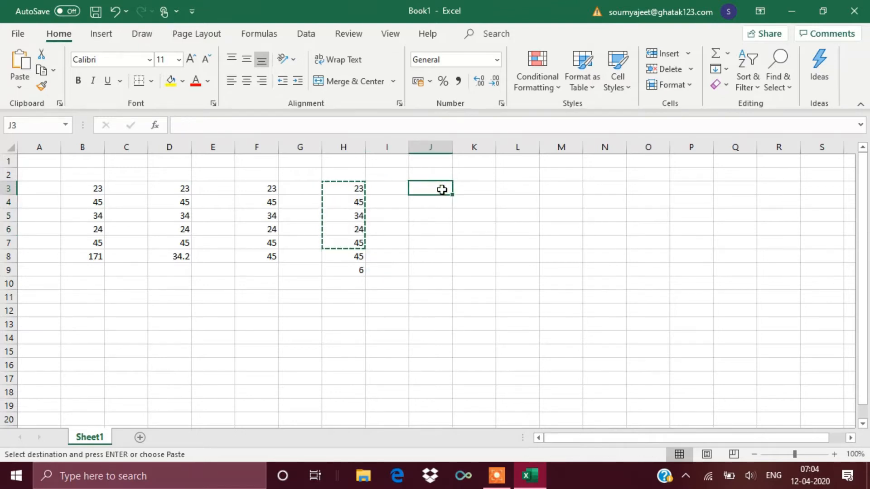
key("ctrl+v")
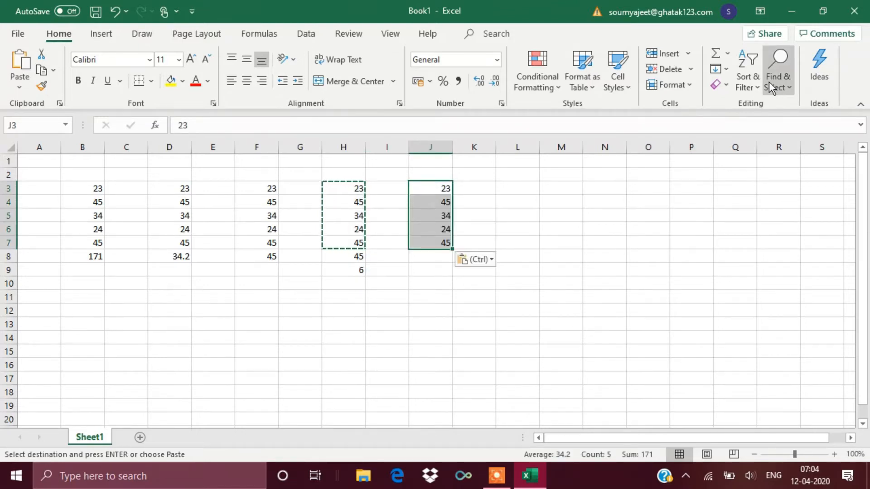
Find the minimum of the numbers in J3:J7 with the Min function, placing the result in J8.
left_click(727, 55)
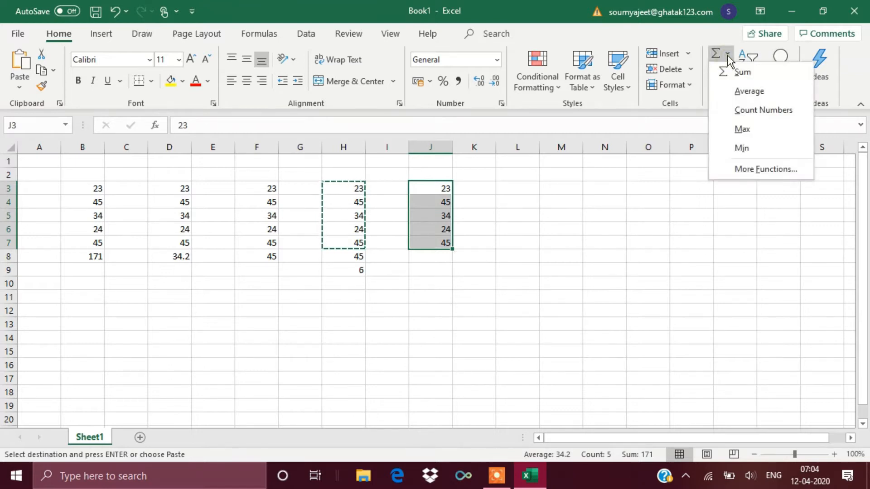
left_click(730, 148)
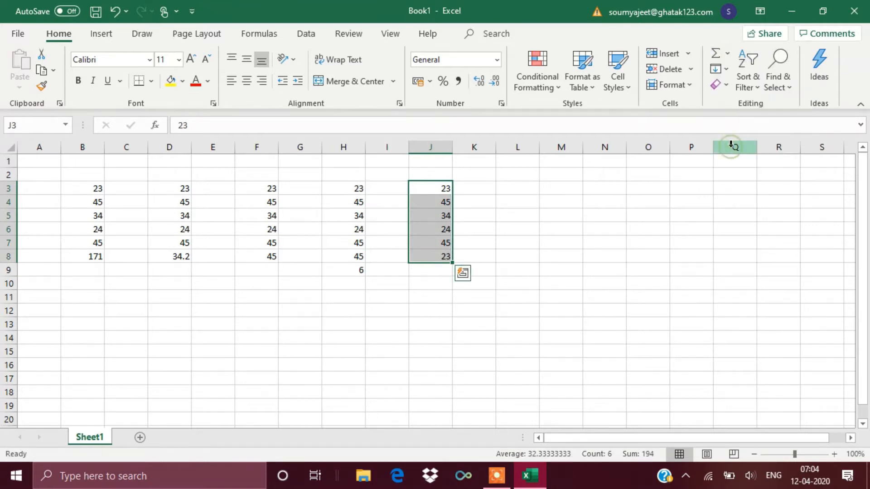
left_click(486, 257)
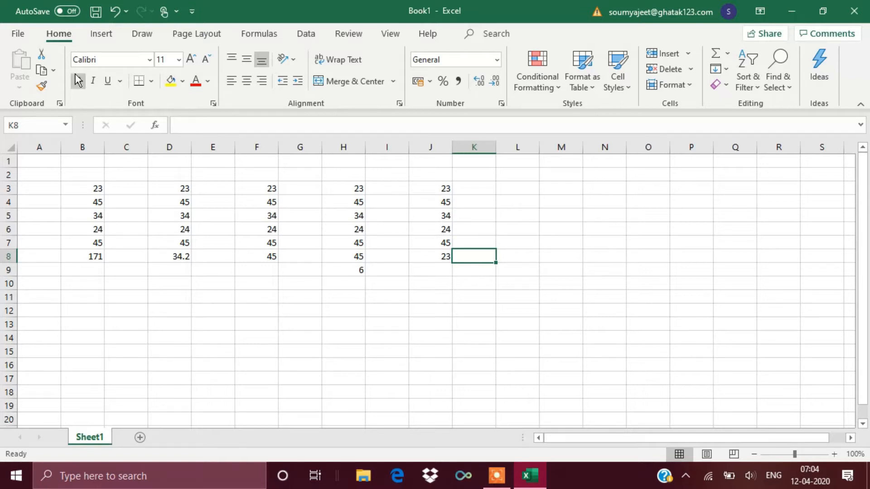
left_click(109, 34)
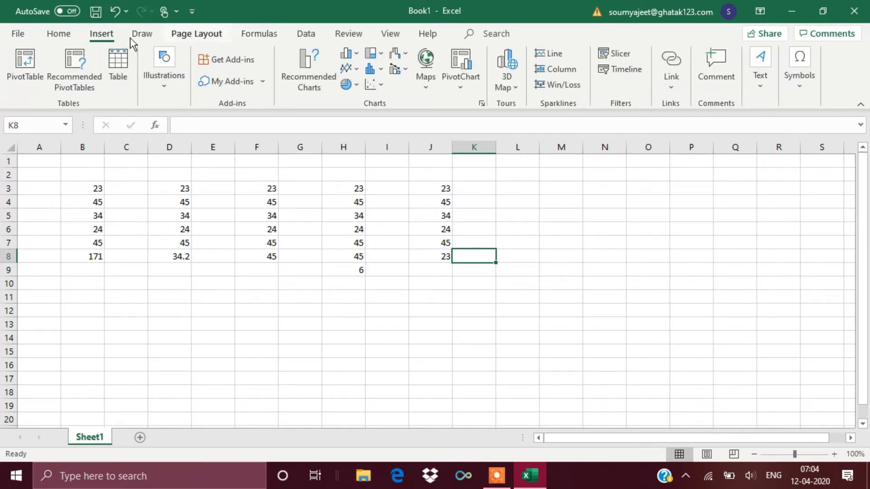
left_click(59, 35)
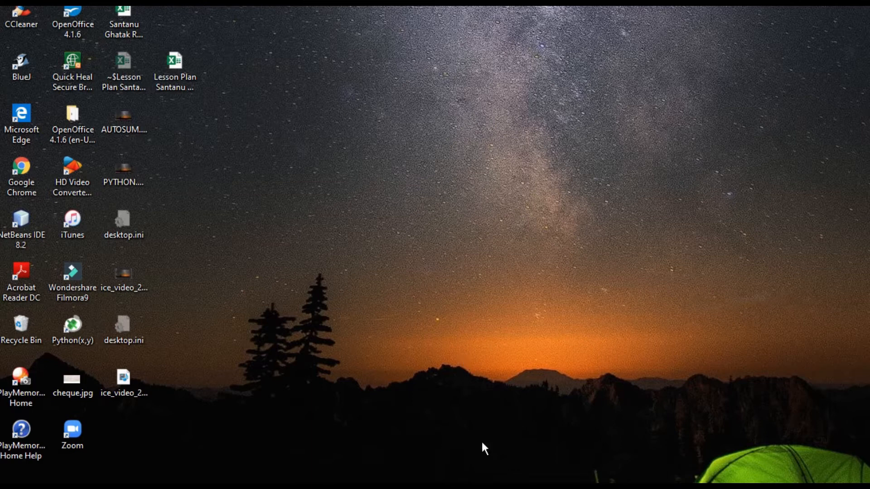
Switch to the testbook.xlsx workbook containing the student marks table.
mouse_move(482, 483)
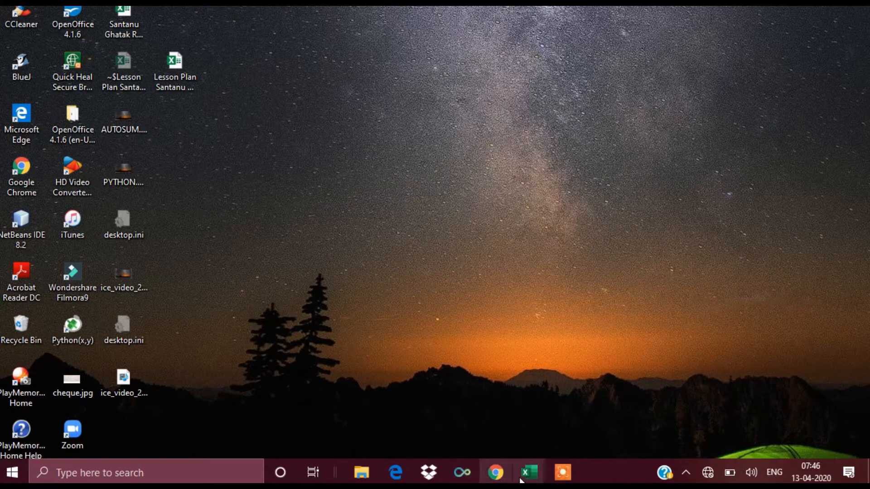
mouse_move(530, 480)
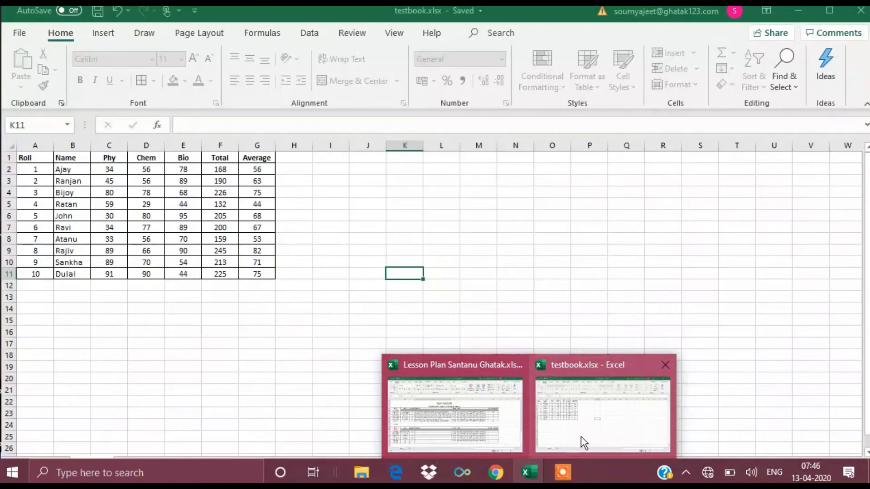
left_click(581, 436)
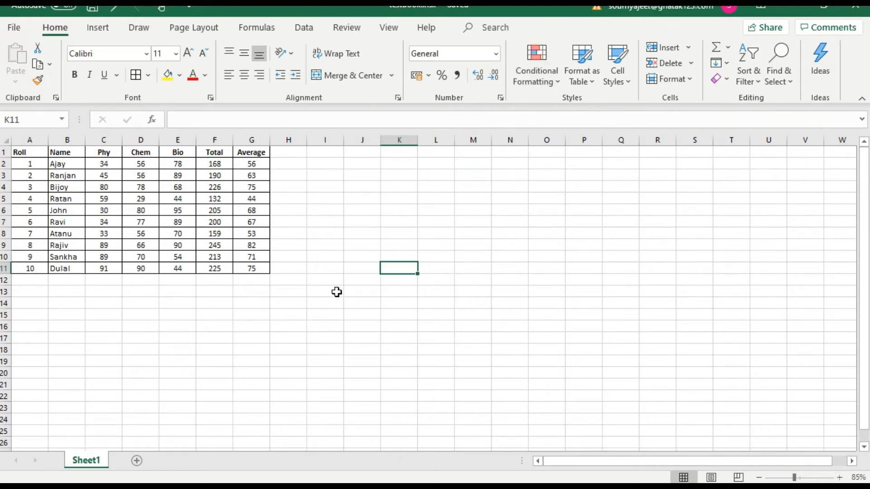
Examine the Phy, Chem, Bio, Total and Average values of the students in the marks table.
left_click(277, 326)
left_click_drag(109, 166, 231, 253)
left_click(346, 243)
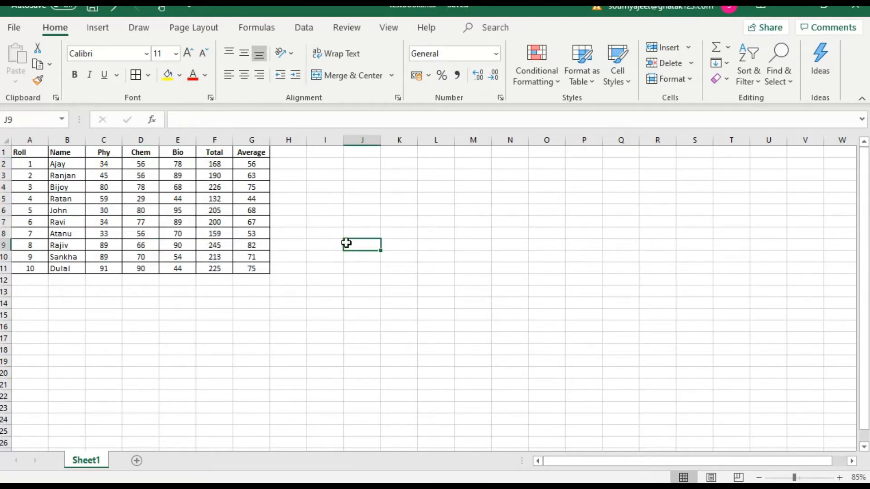
left_click(105, 165)
left_click_drag(108, 165, 266, 266)
left_click(106, 198)
left_click(402, 211)
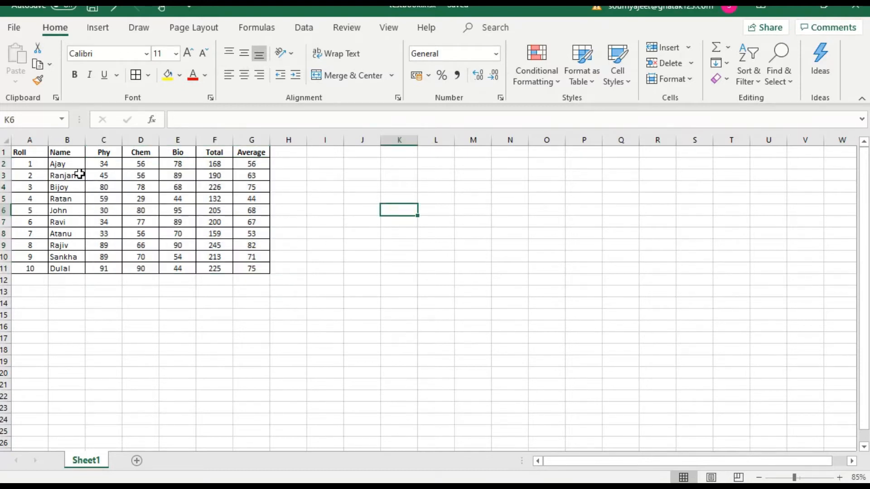
left_click(102, 166)
left_click(103, 183)
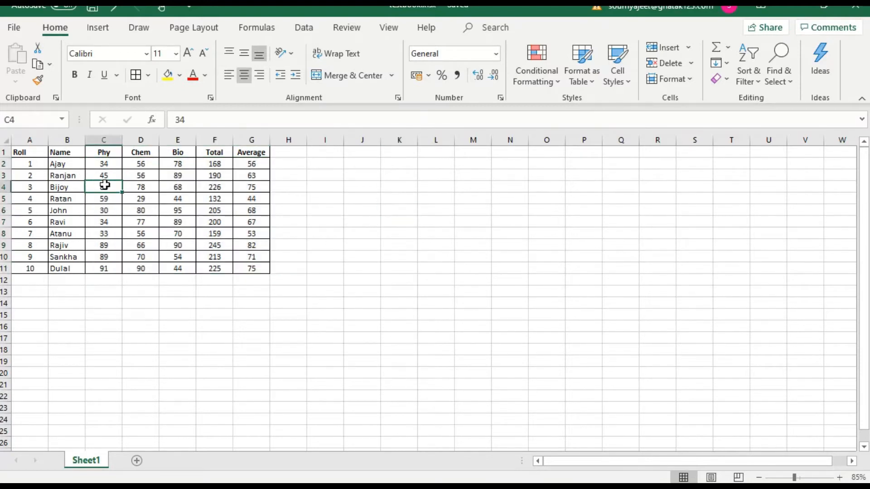
left_click(101, 165)
left_click_drag(101, 165, 250, 268)
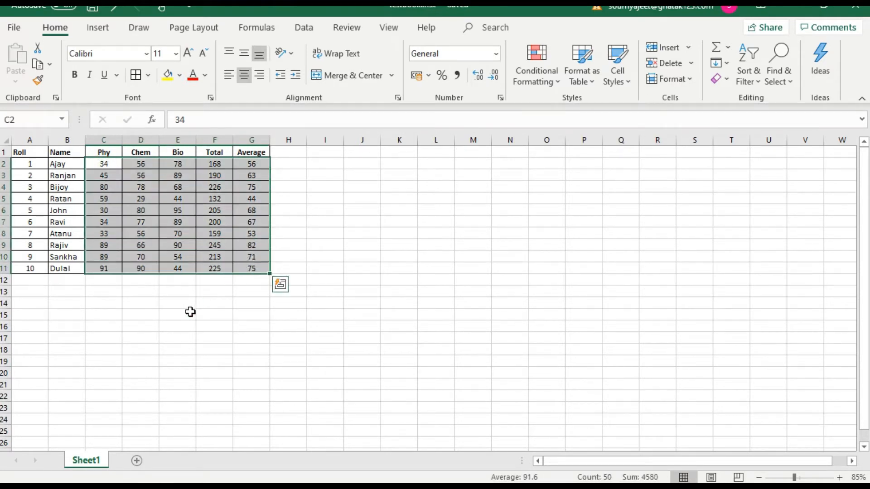
left_click(176, 232)
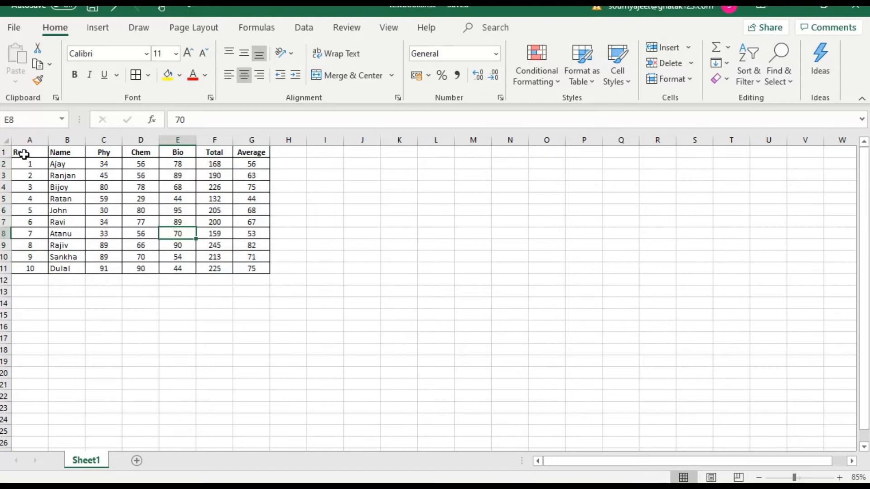
Insert an empty row above the marks table's header row.
left_click(28, 152)
right_click(30, 151)
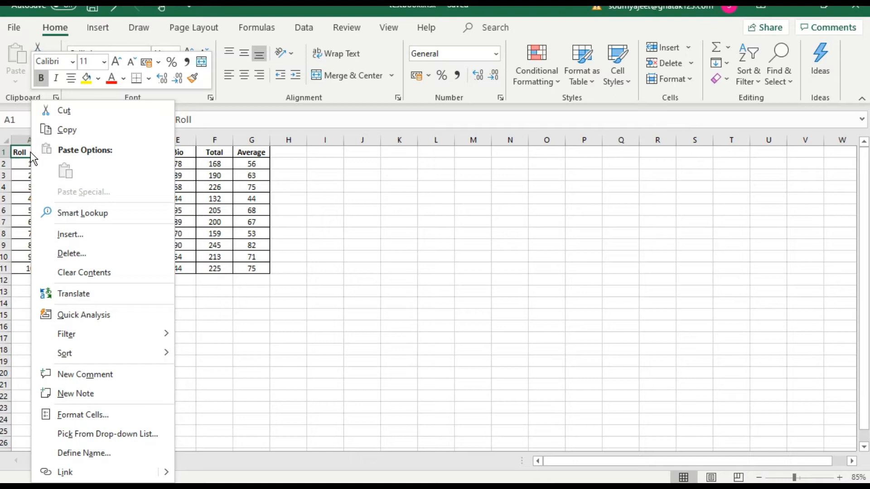
left_click(66, 234)
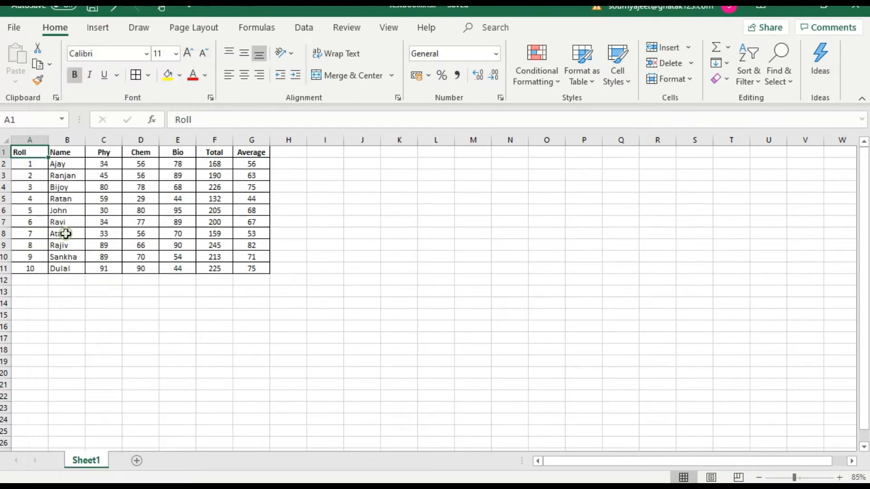
left_click(61, 235)
left_click(45, 274)
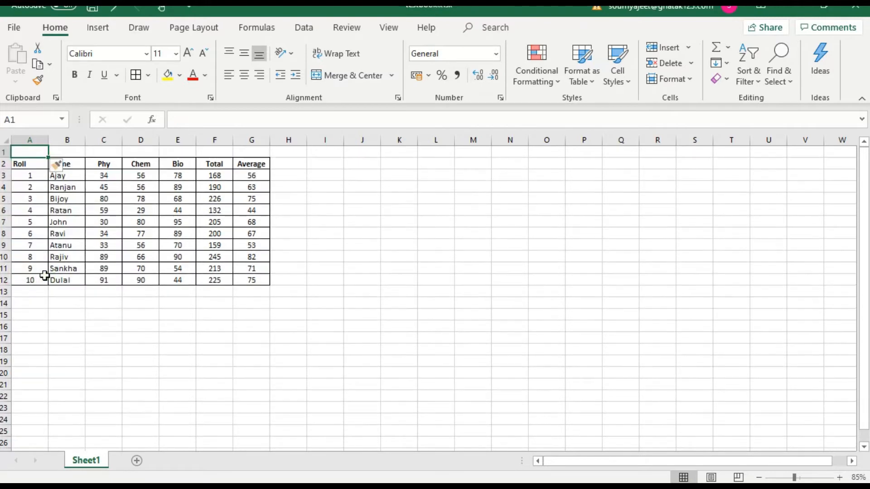
left_click(312, 246)
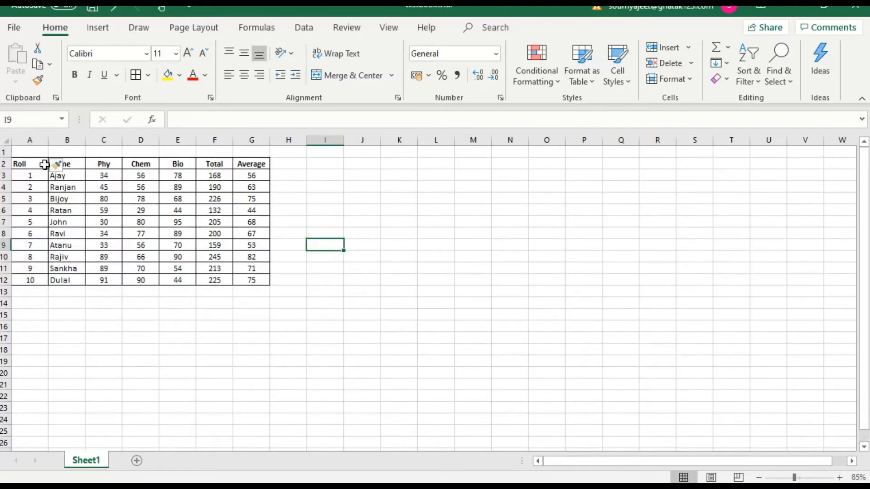
Start a custom highlight-cells rule for the marks, totals and averages in C3:G12.
left_click_drag(29, 163, 239, 268)
left_click(324, 245)
left_click(114, 176)
left_click_drag(130, 185, 247, 279)
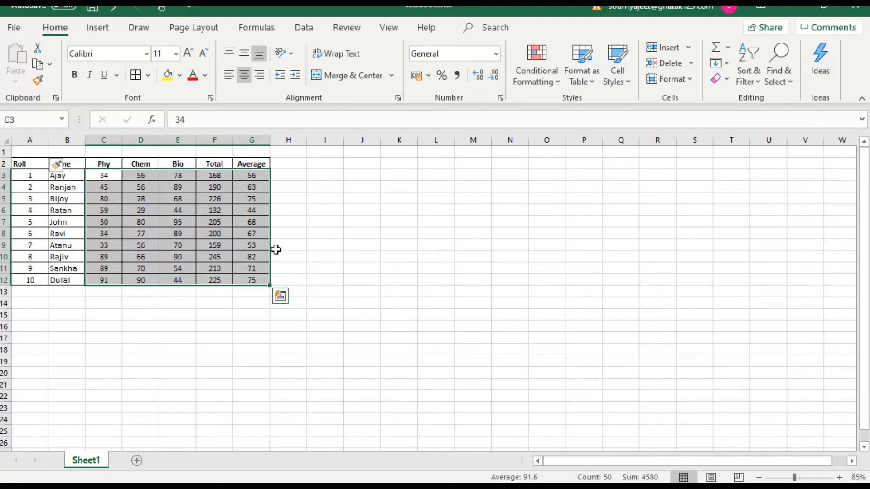
left_click(557, 83)
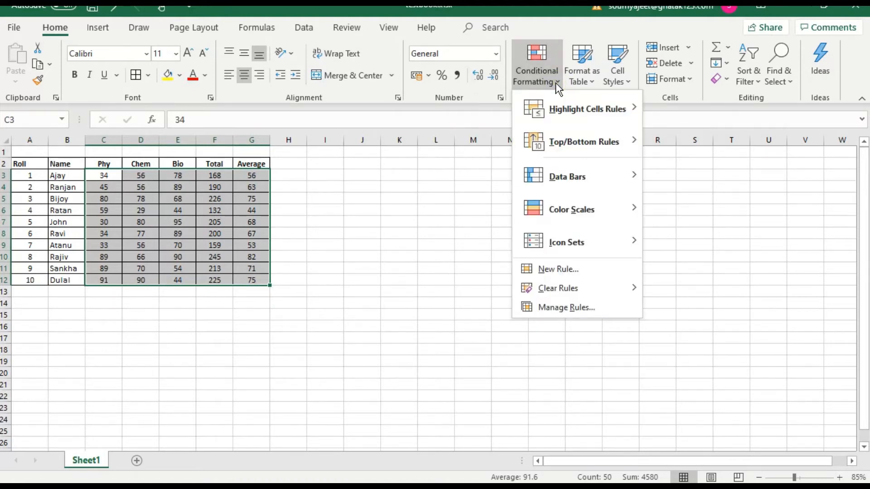
mouse_move(576, 103)
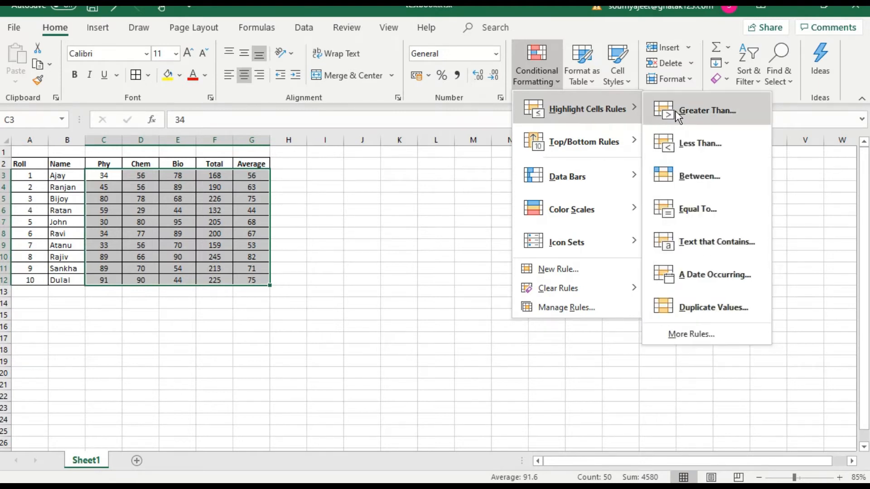
left_click(695, 336)
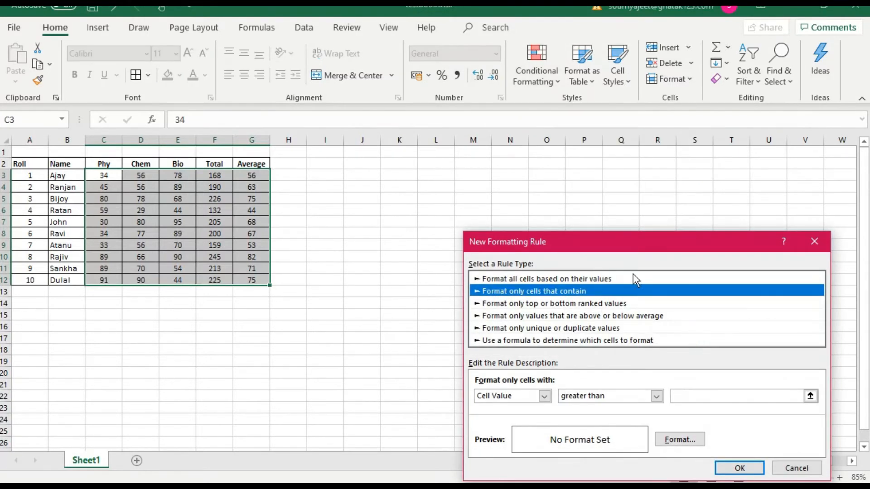
left_click_drag(628, 246, 605, 146)
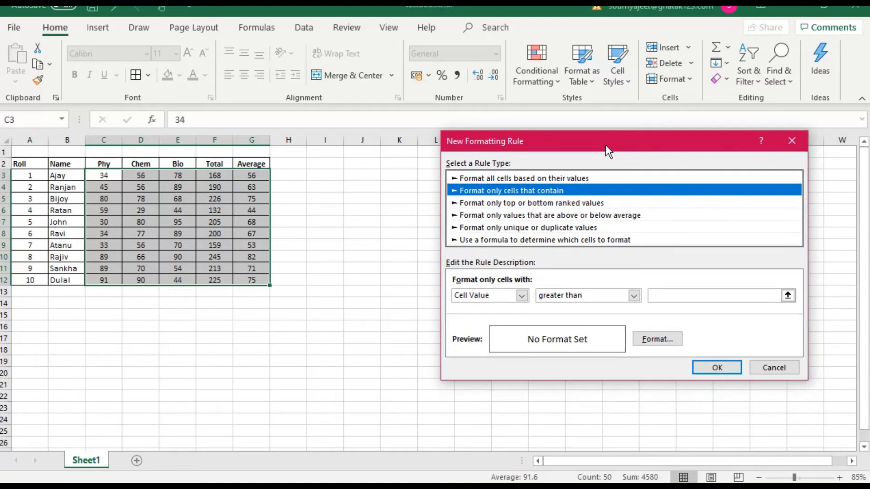
Set the rule to format only cells whose cell value is between 50 and 80.
left_click(521, 301)
left_click(521, 295)
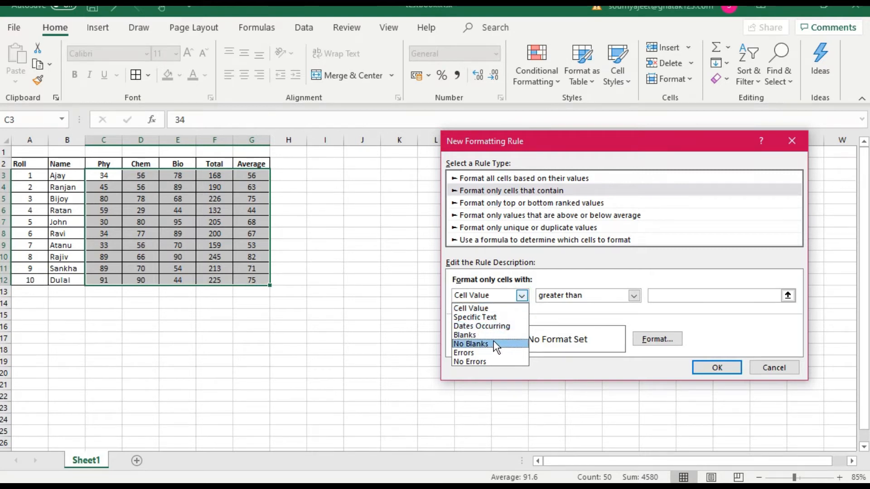
left_click(487, 309)
left_click(633, 296)
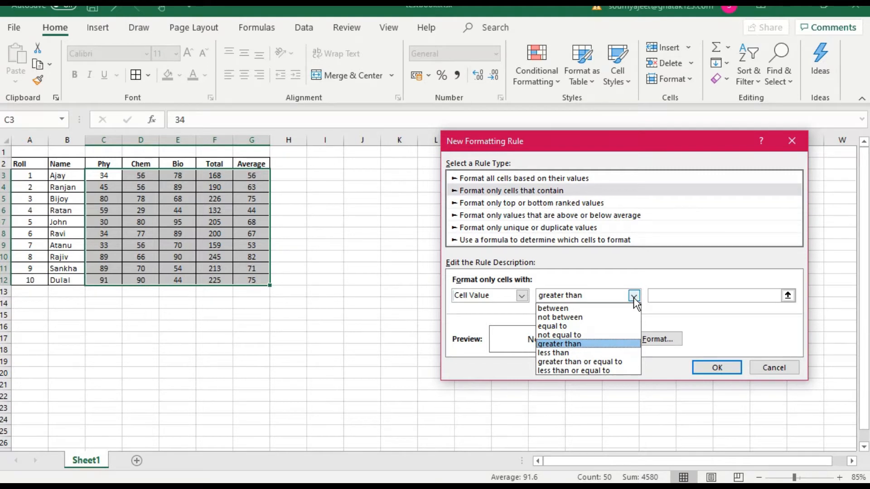
left_click(588, 307)
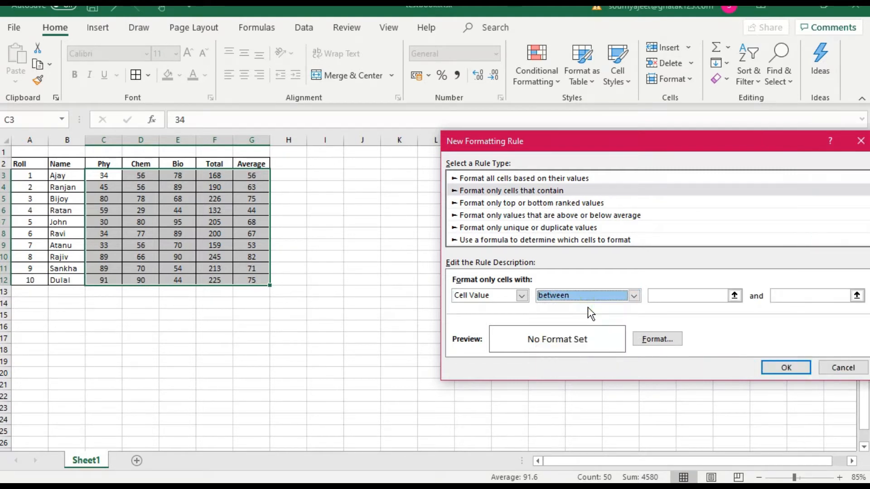
left_click(664, 295)
type("50")
left_click(786, 294)
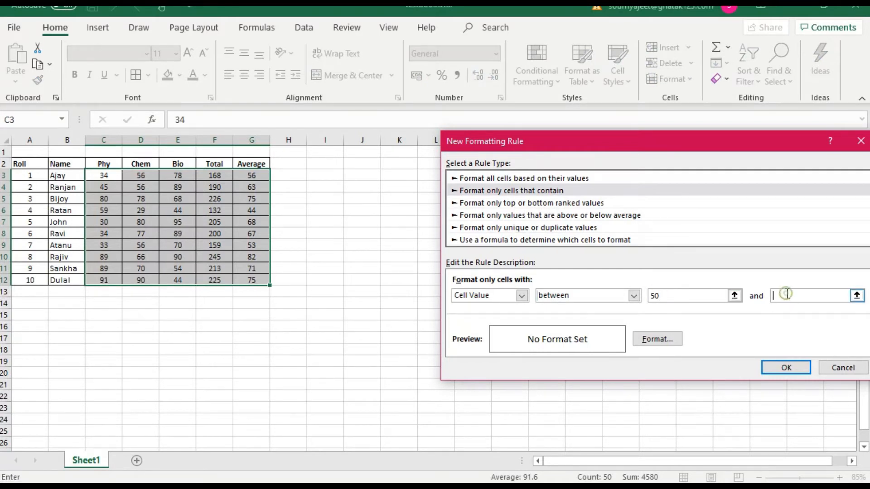
type("80")
Format the matching cells with Bold Italic font, double underline and a dark blue font colour, and apply the rule.
left_click(665, 342)
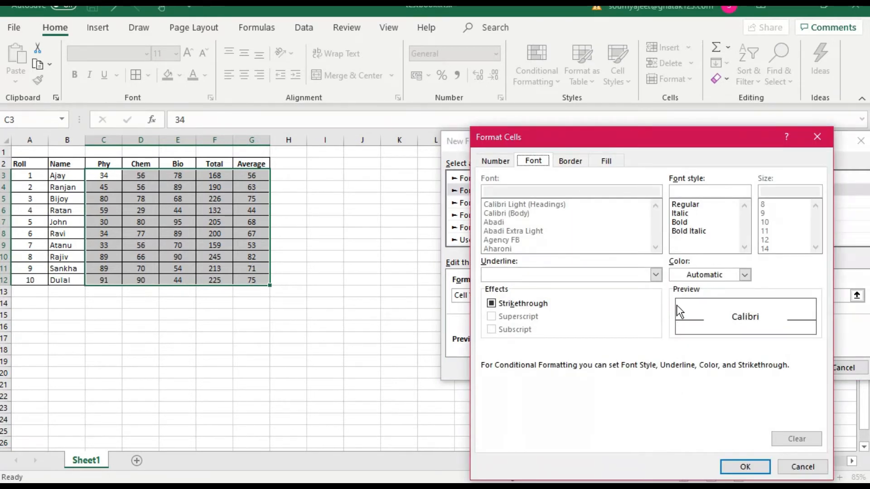
left_click(677, 231)
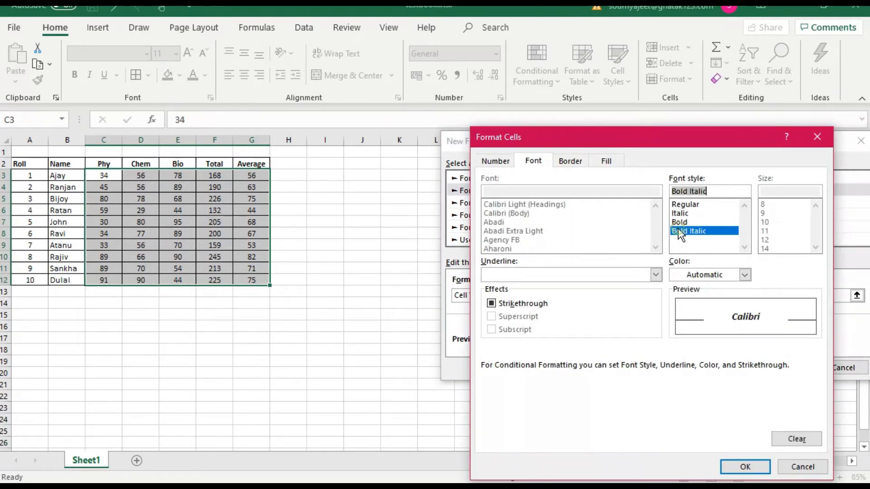
left_click(655, 275)
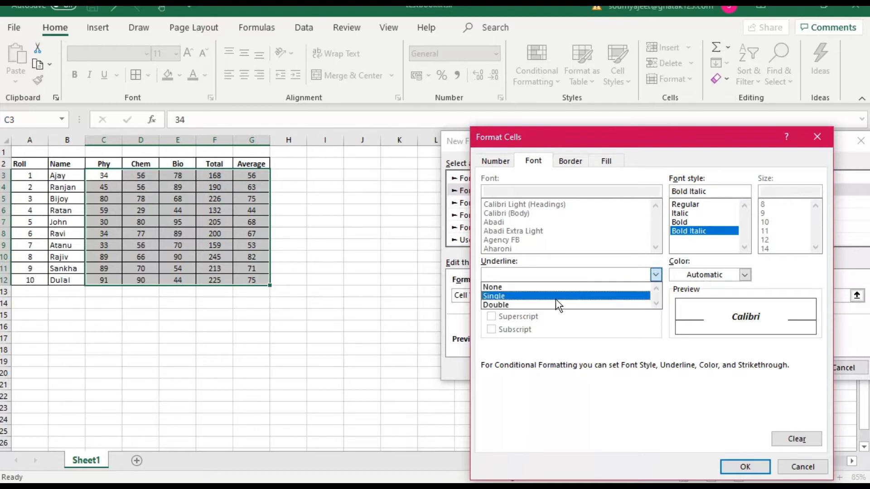
left_click(536, 305)
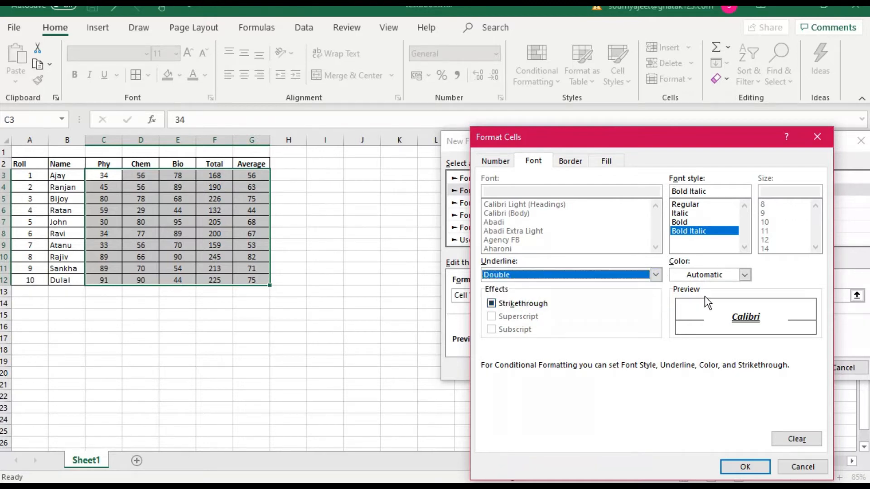
left_click(744, 275)
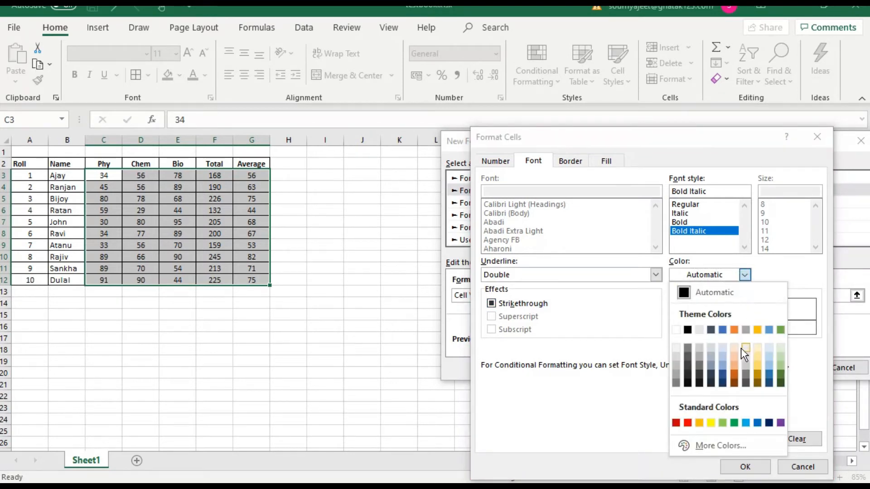
left_click(722, 374)
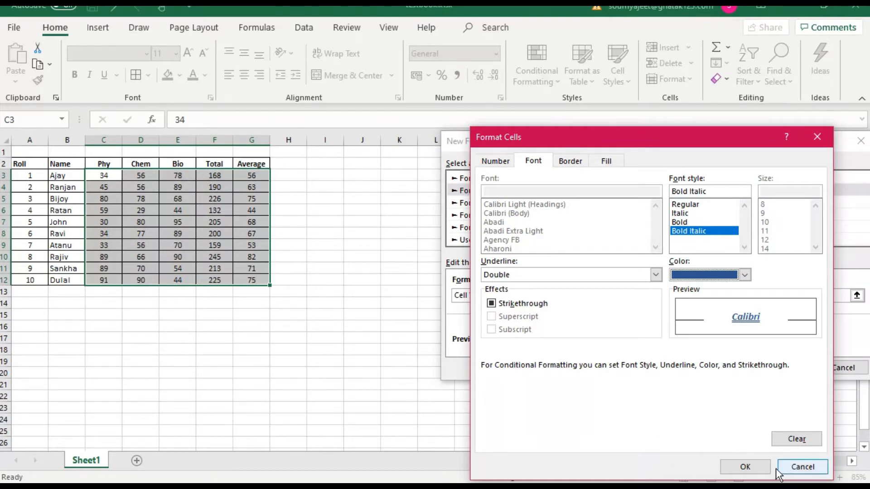
left_click(762, 468)
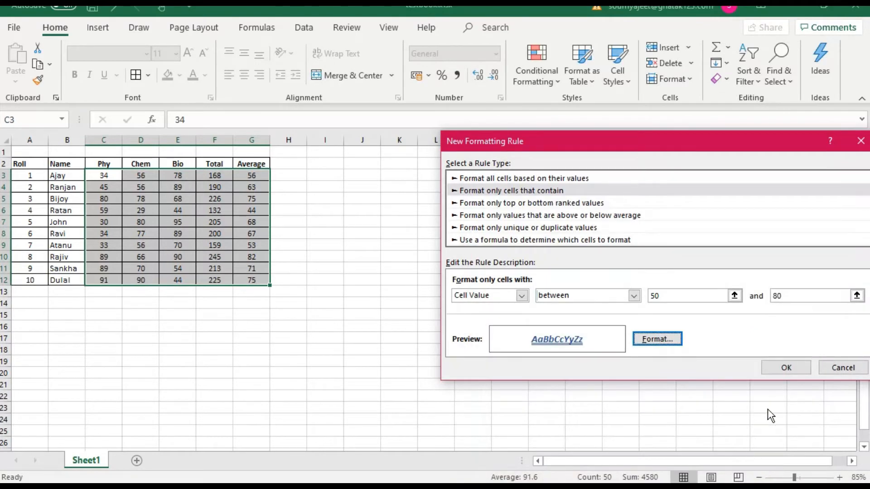
left_click(786, 368)
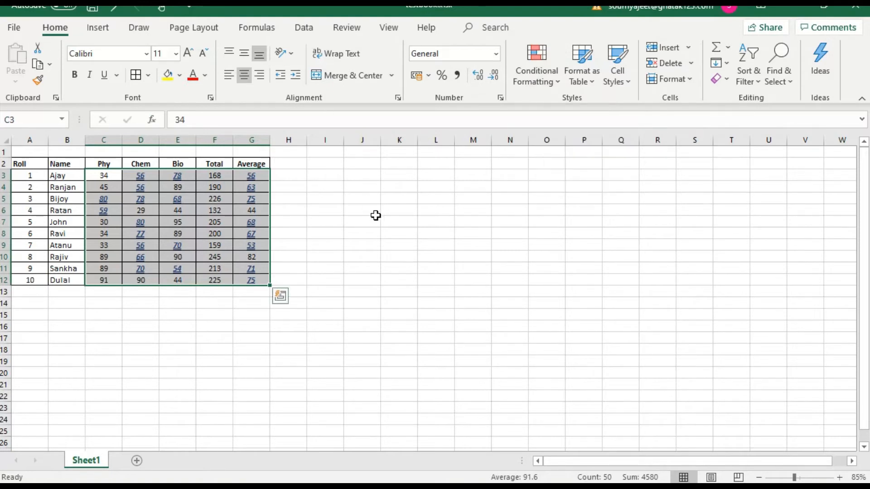
Clear the conditional formatting rules from the selected cells C3:G12.
left_click(555, 81)
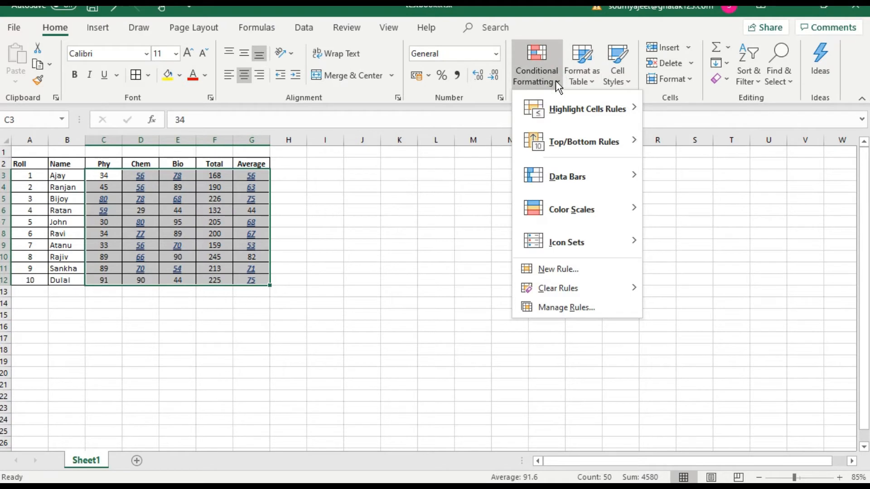
mouse_move(577, 282)
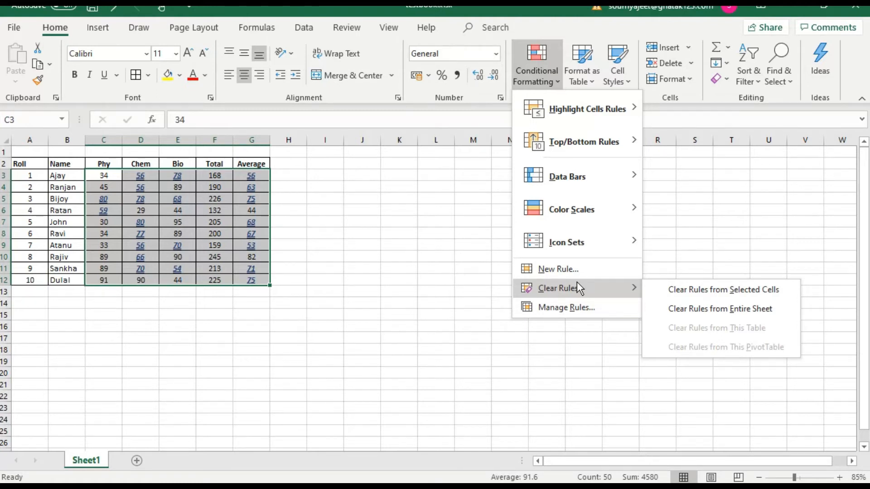
left_click(686, 290)
left_click(453, 311)
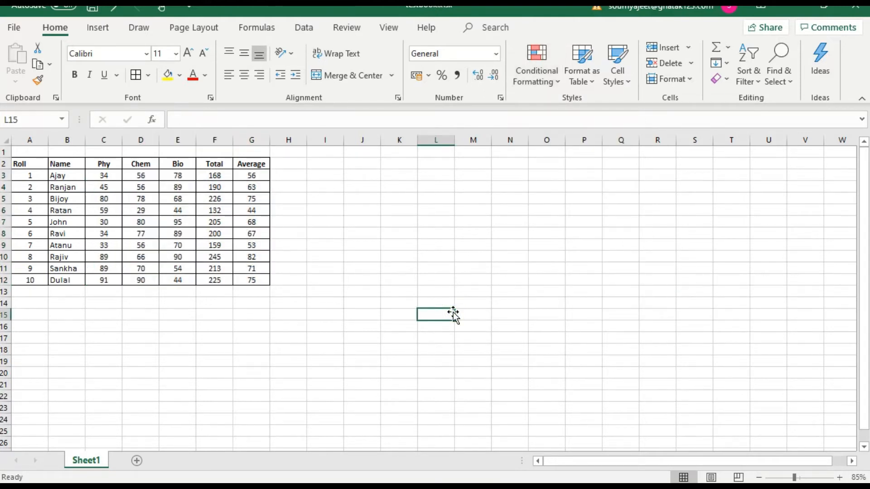
Create a custom highlight rule for the student names in B3:B12 that matches specific text beginning with R.
left_click(72, 176)
left_click_drag(72, 176, 68, 279)
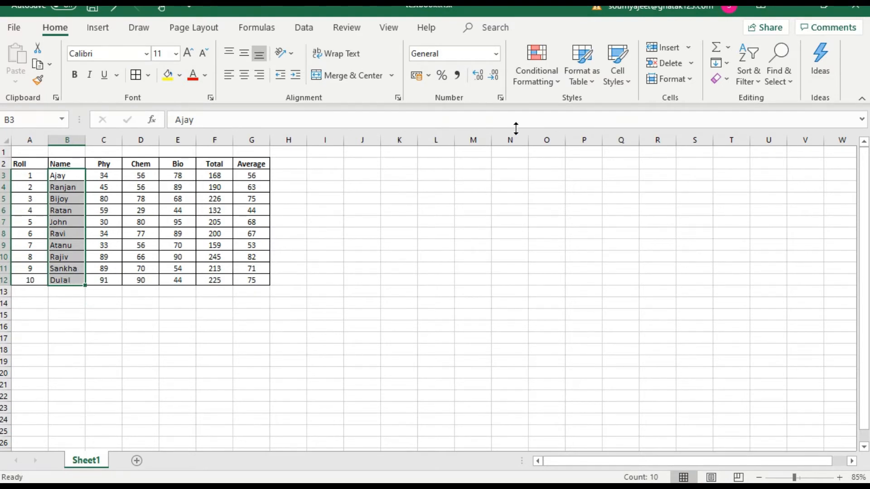
left_click(558, 83)
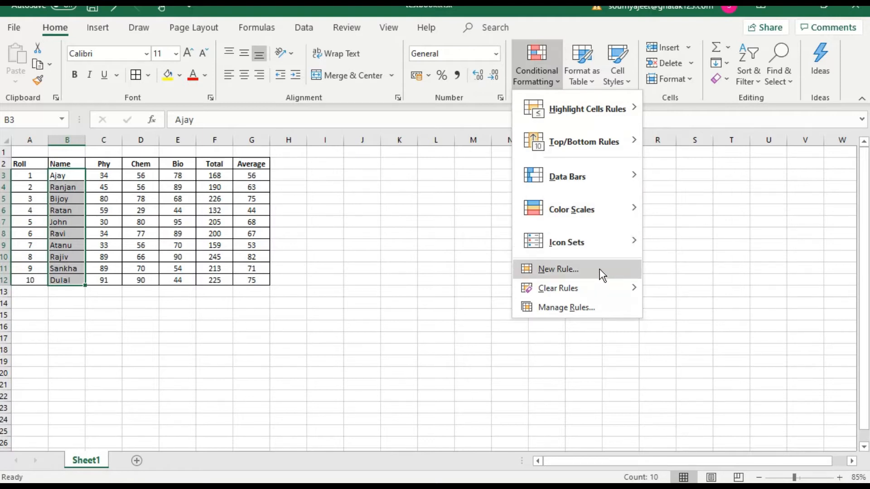
mouse_move(610, 112)
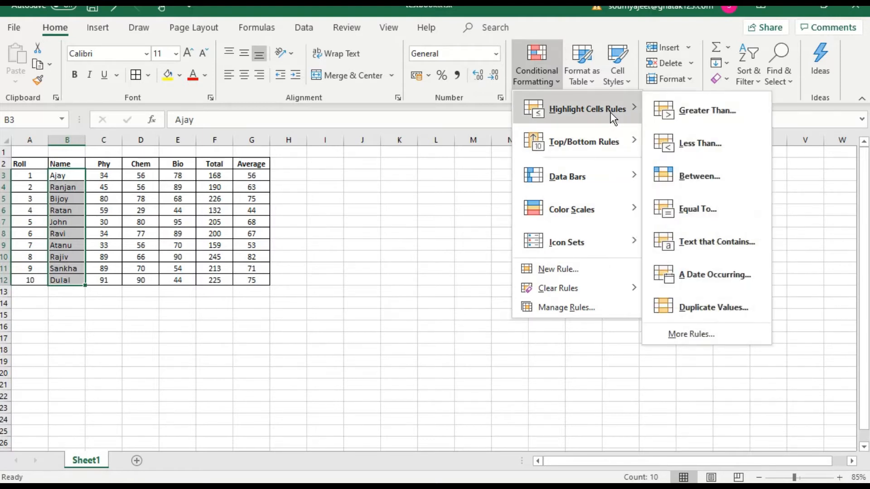
left_click(682, 333)
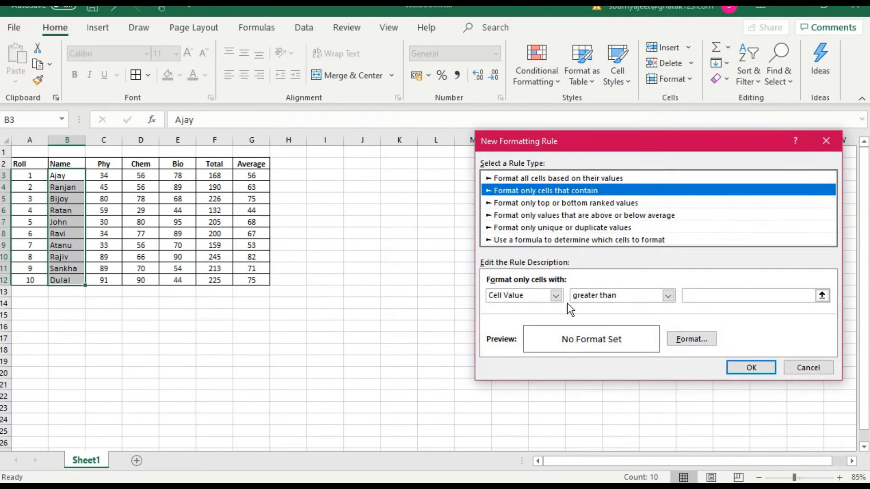
left_click(557, 296)
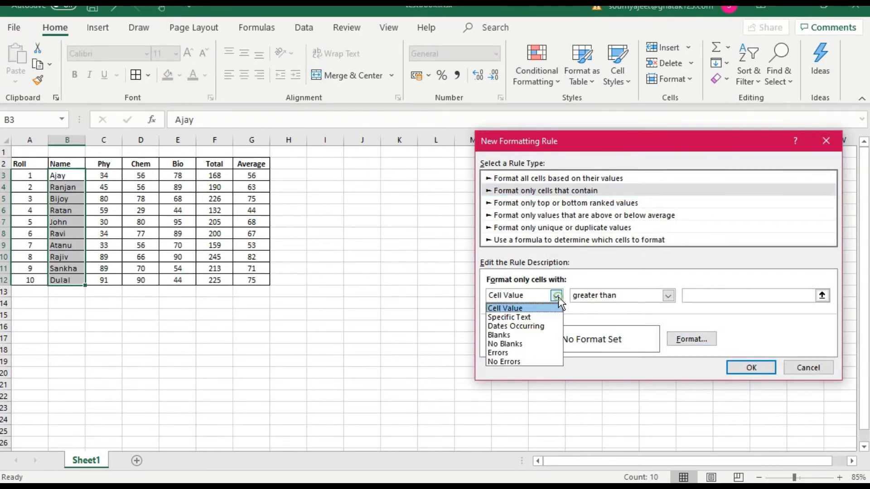
left_click(542, 318)
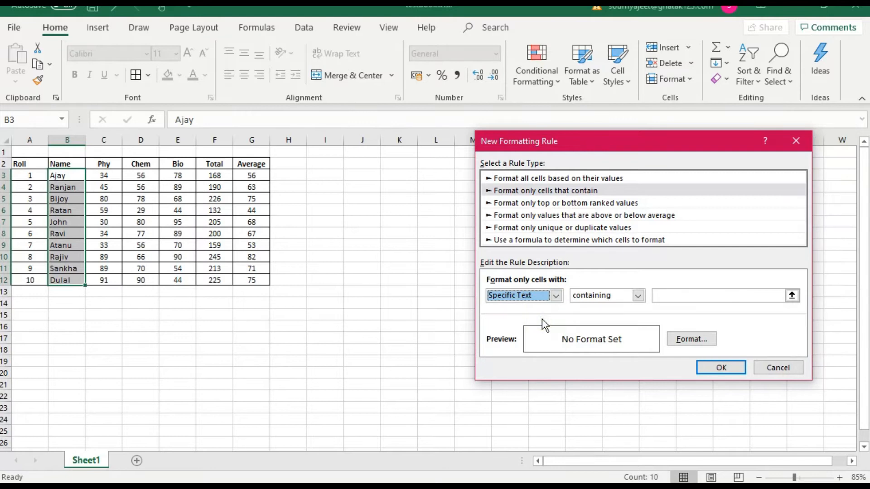
left_click(639, 296)
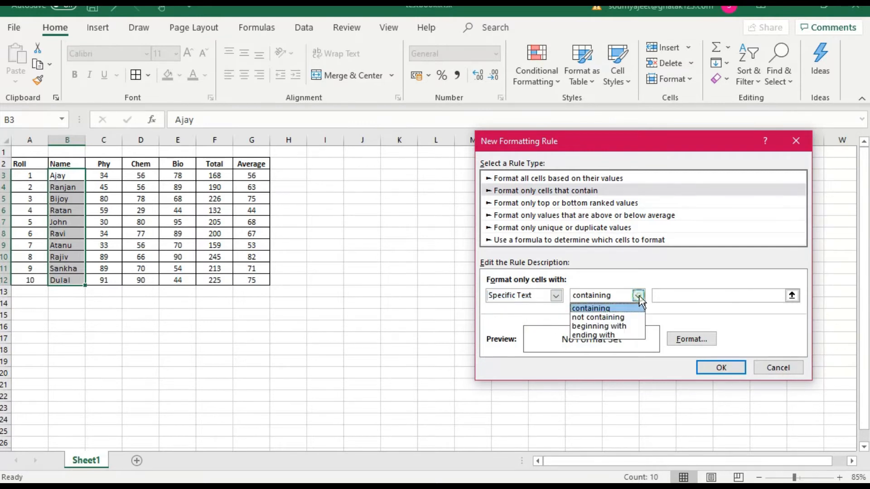
left_click(610, 329)
left_click(662, 296)
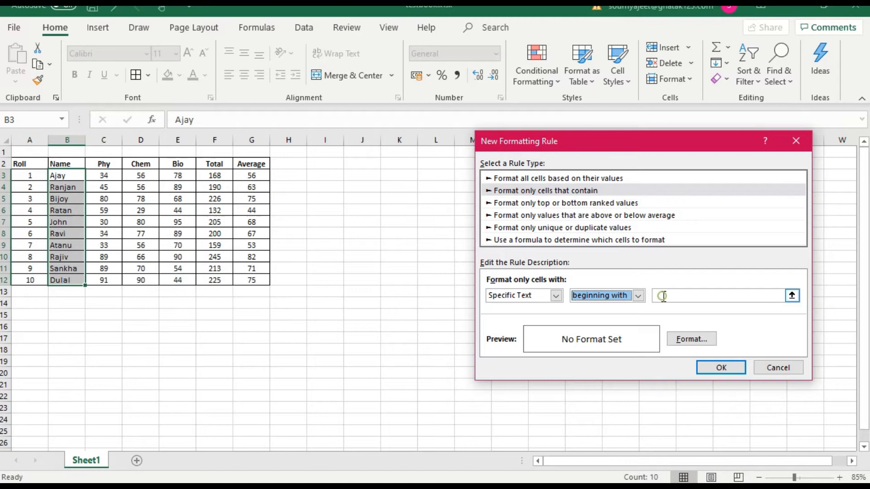
type("R")
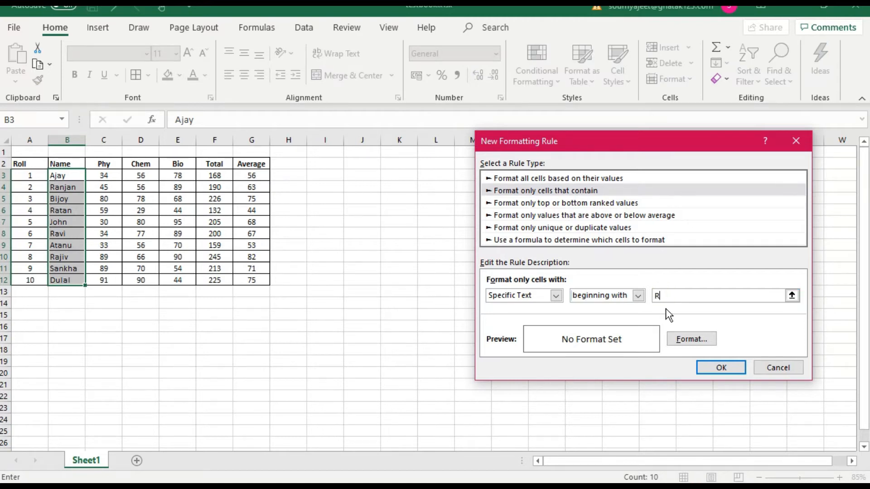
Format the matching names in Bold Italic with a red font colour and apply the rule.
left_click(694, 341)
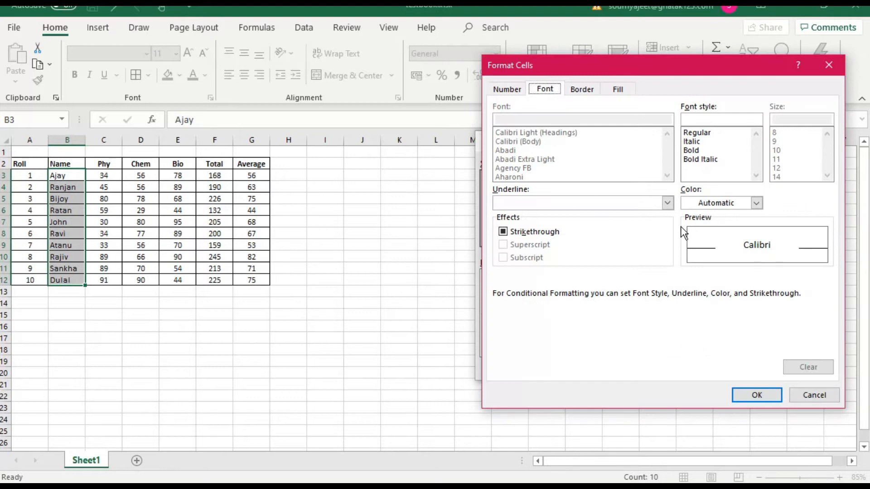
left_click(699, 160)
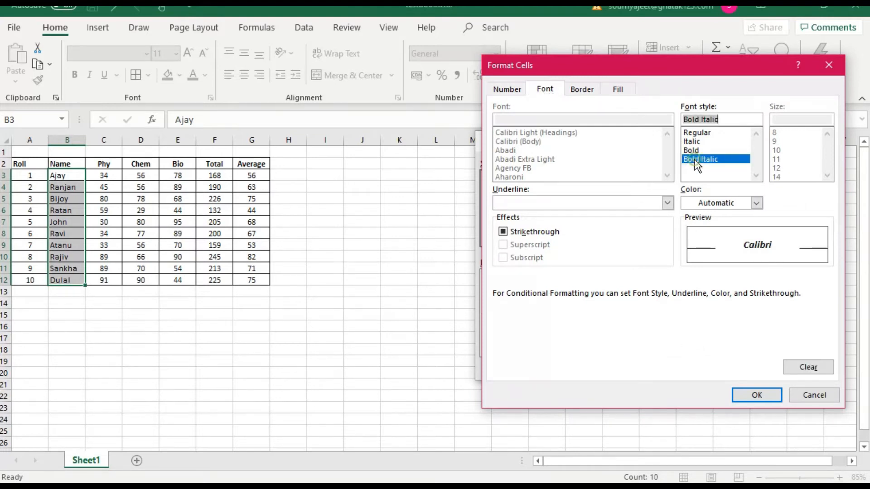
left_click(756, 204)
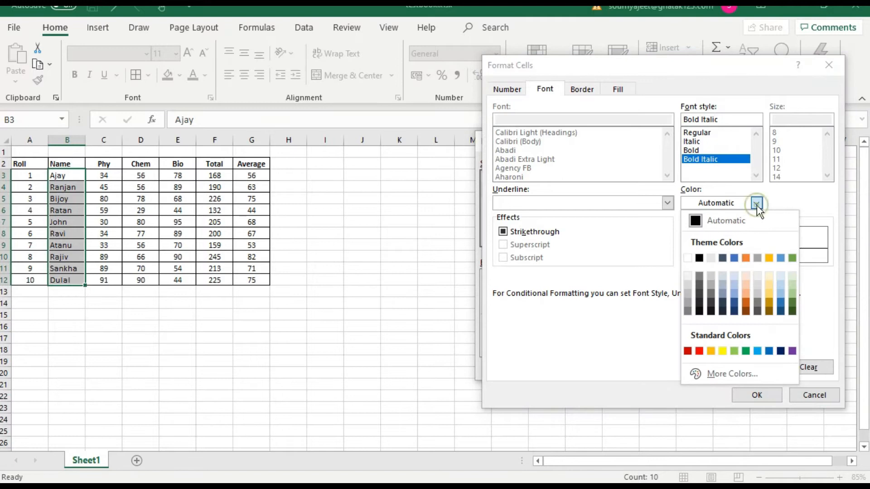
left_click(699, 352)
left_click(744, 396)
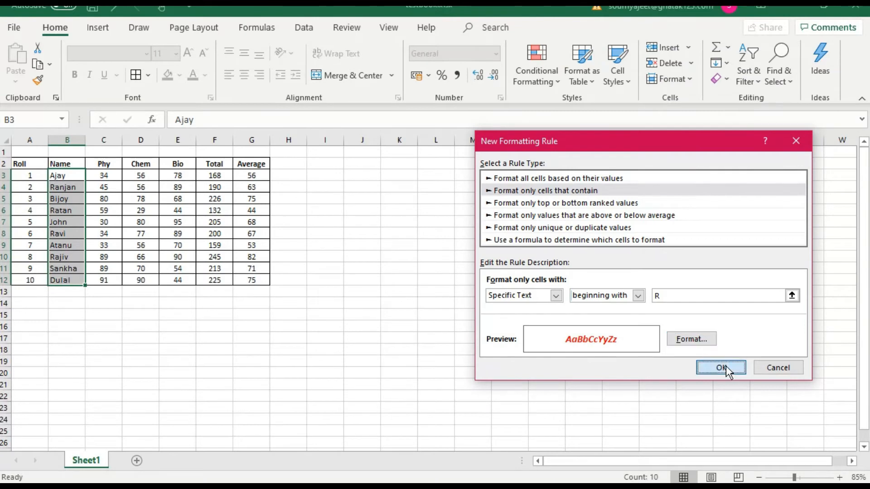
left_click(721, 367)
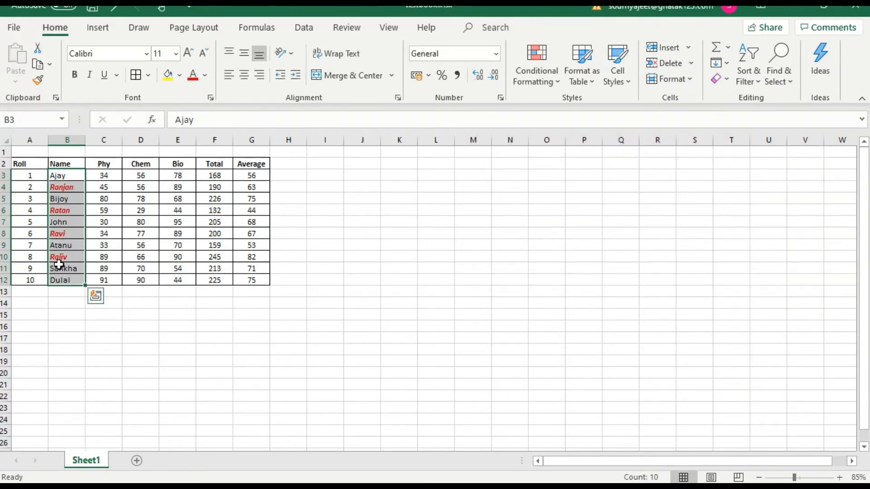
Create another custom highlight rule for the student names in B3:B12 that matches specific text containing J.
left_click(558, 83)
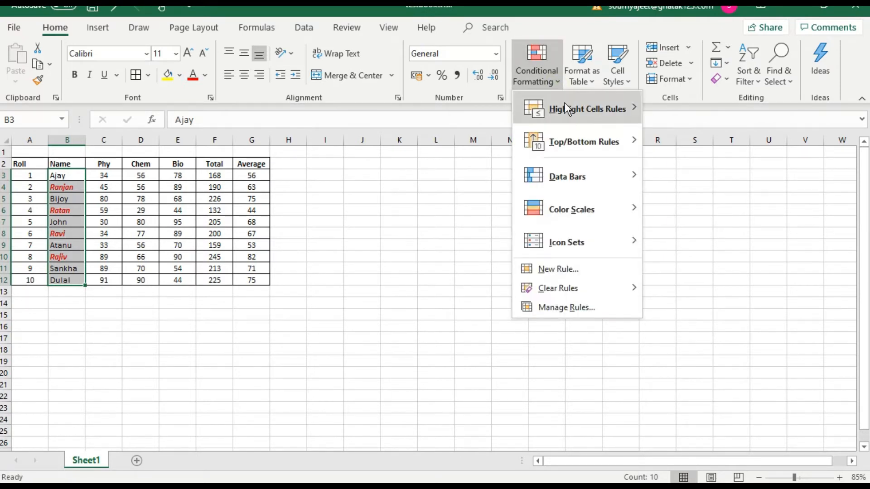
mouse_move(565, 104)
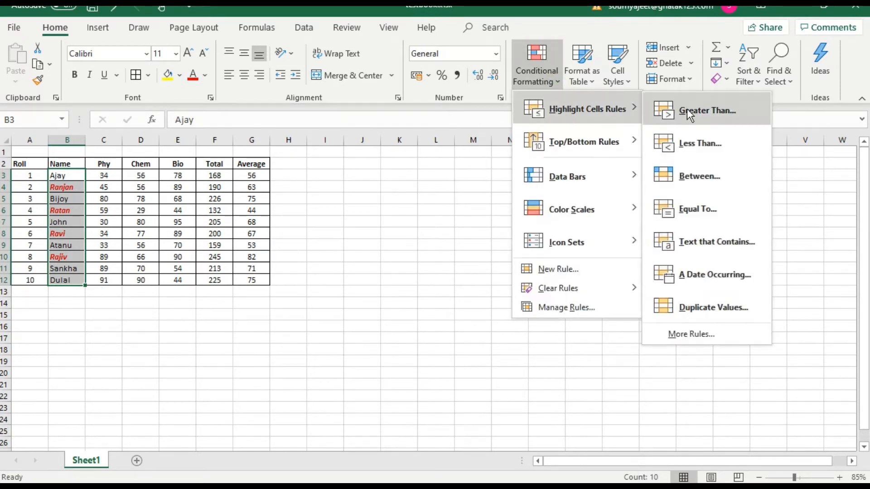
left_click(708, 334)
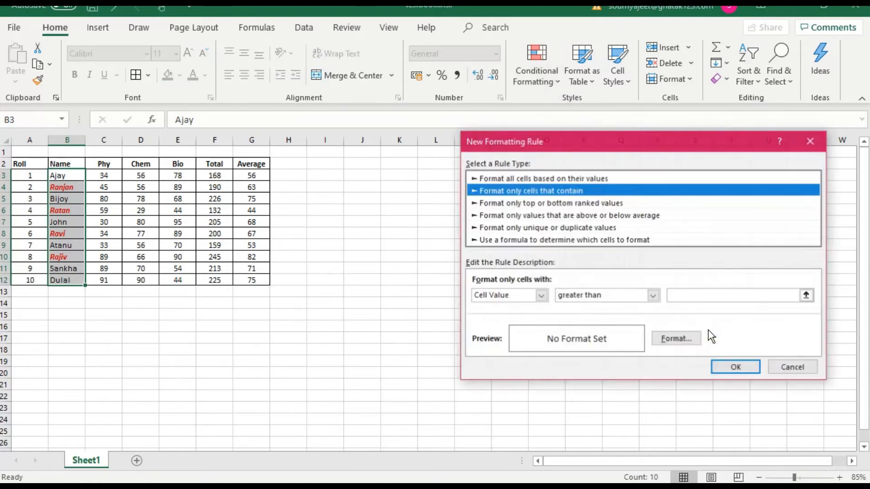
left_click(541, 296)
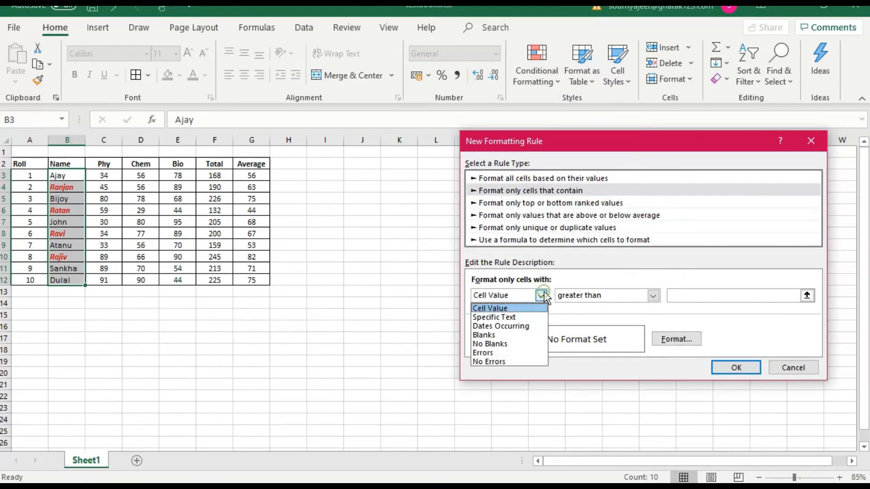
left_click(526, 316)
left_click(623, 296)
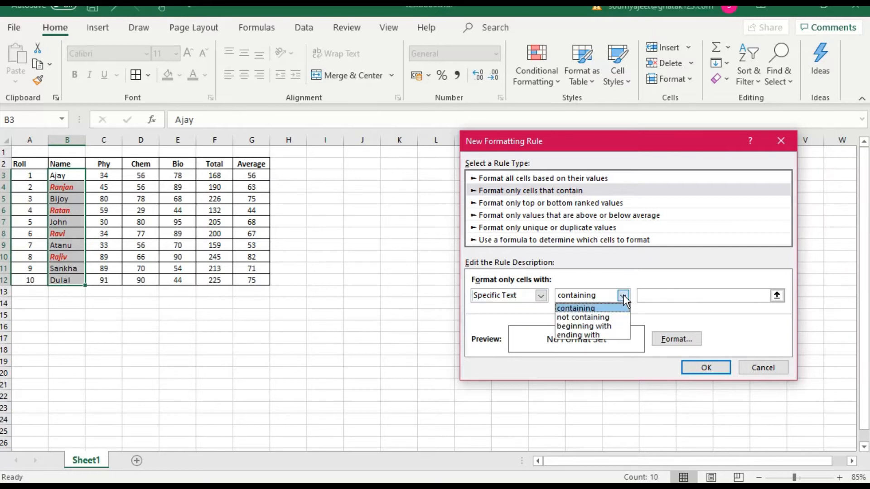
left_click(599, 308)
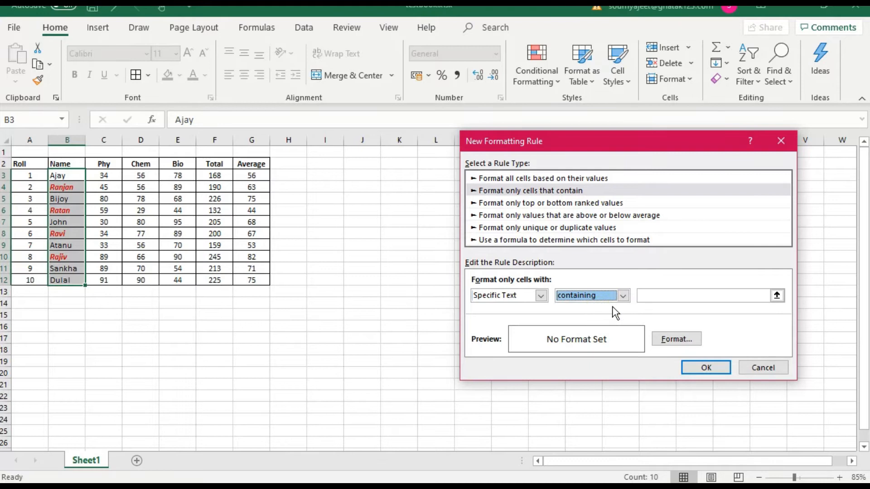
left_click(650, 296)
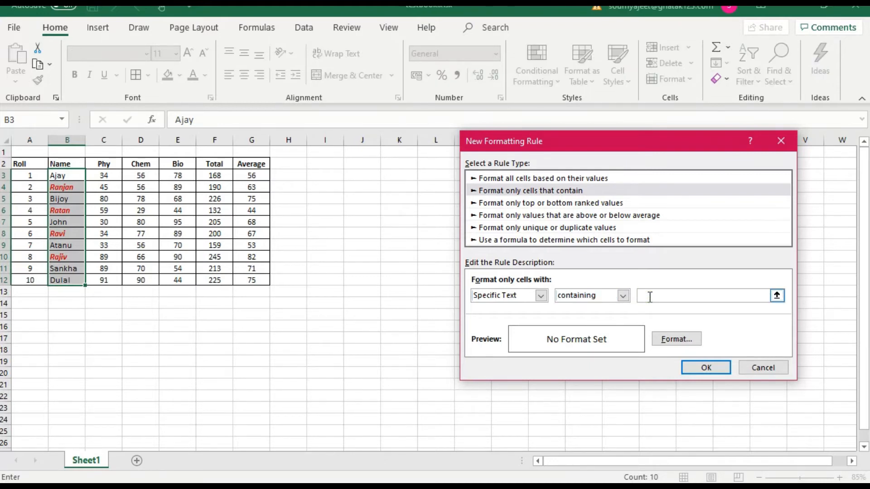
type("J")
Format the matching names in Bold with strikethrough and an orange font colour, and apply the rule.
left_click(676, 340)
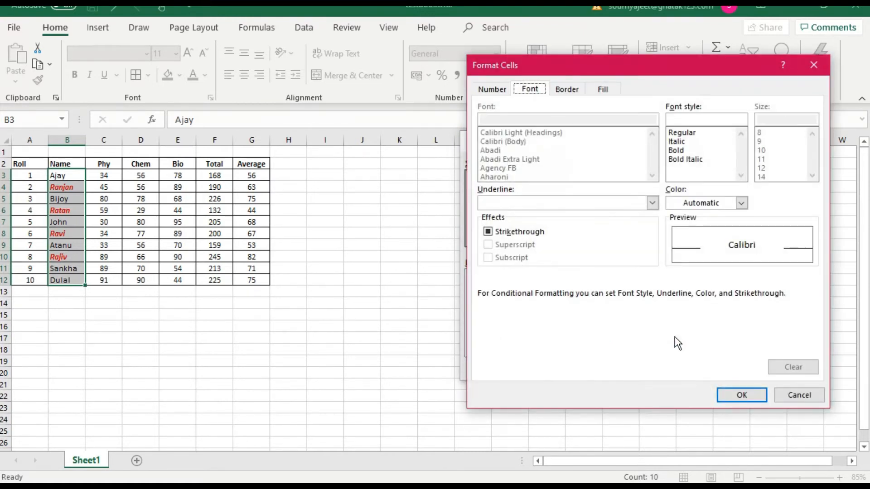
left_click(496, 235)
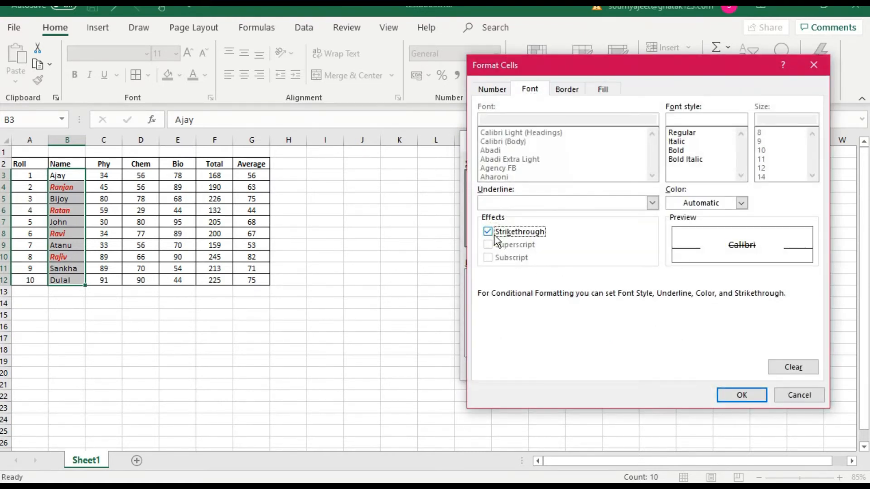
left_click(741, 203)
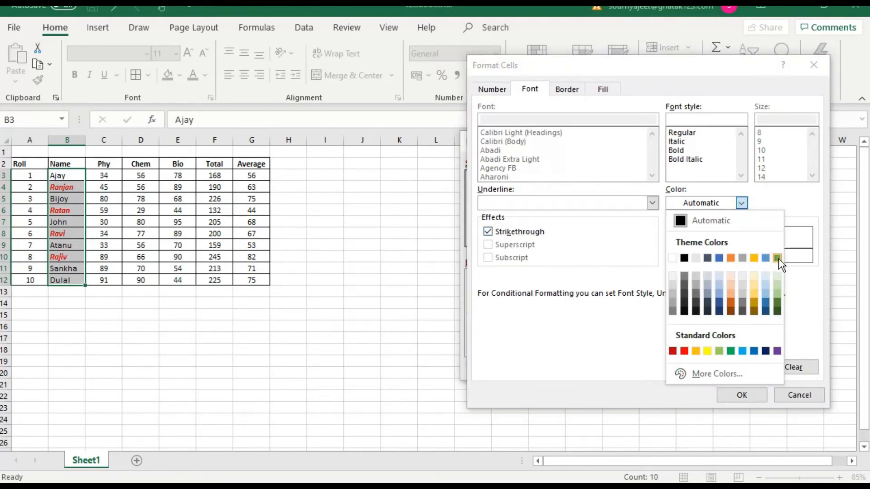
left_click(731, 259)
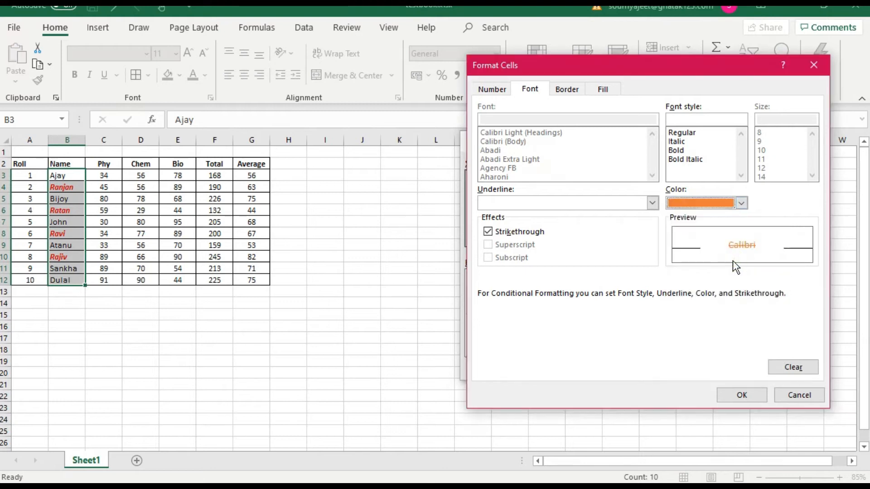
left_click(682, 150)
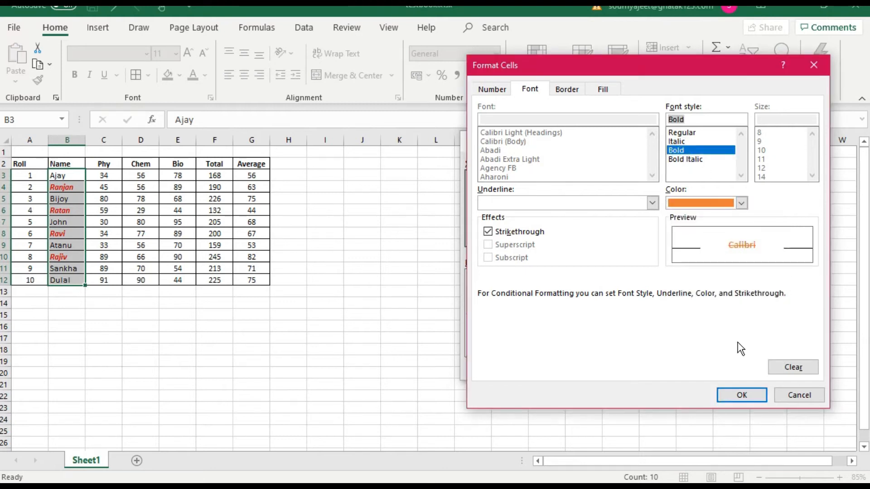
left_click(736, 398)
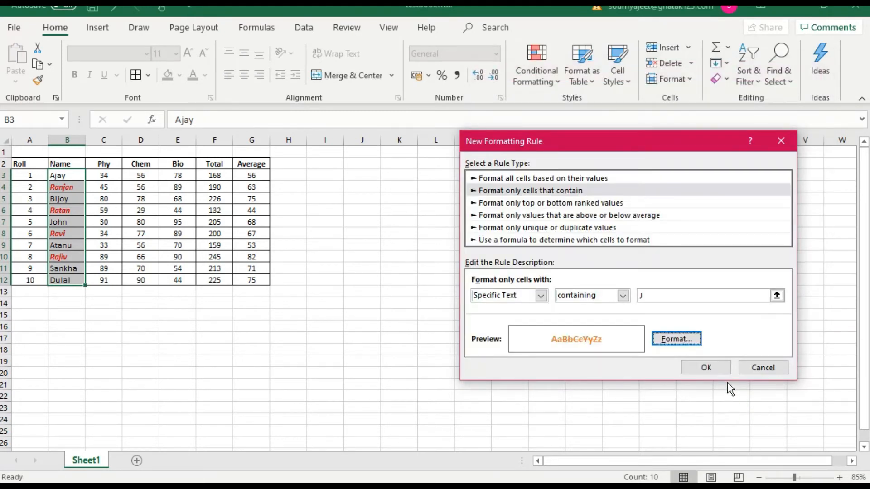
left_click(721, 370)
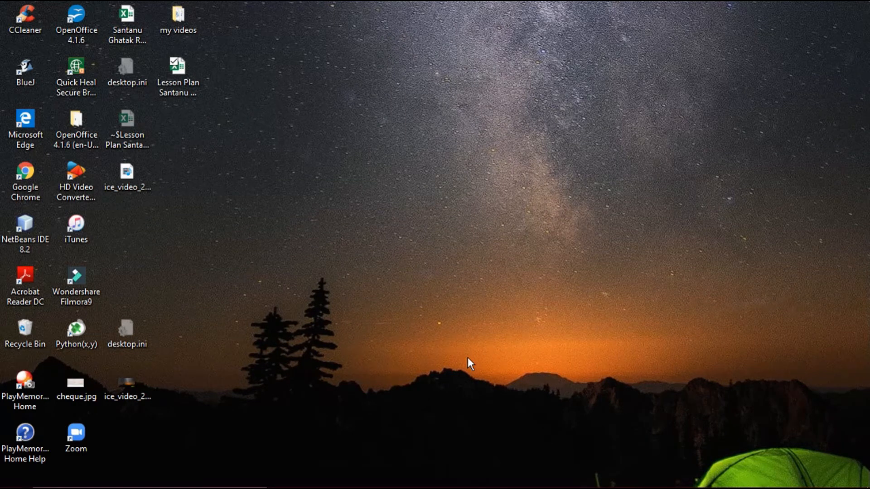
Switch to the testbook.xlsx workbook in Excel and select an empty cell below the marks tables.
mouse_move(388, 487)
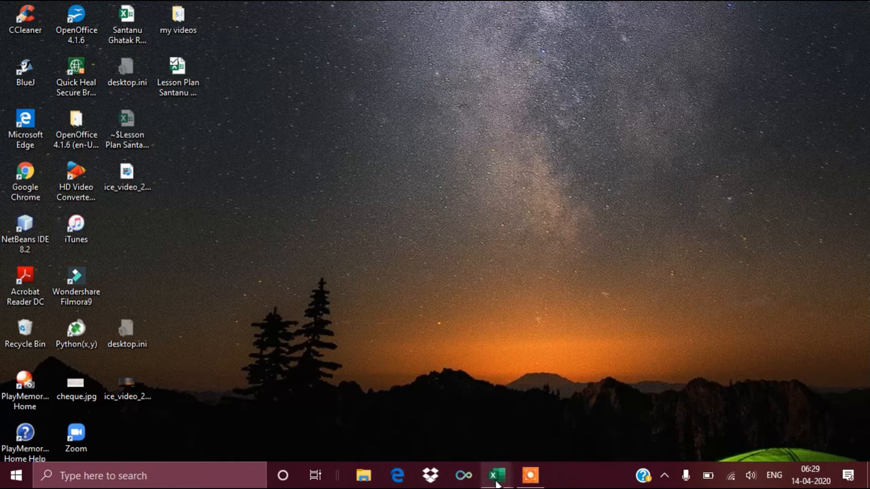
mouse_move(500, 485)
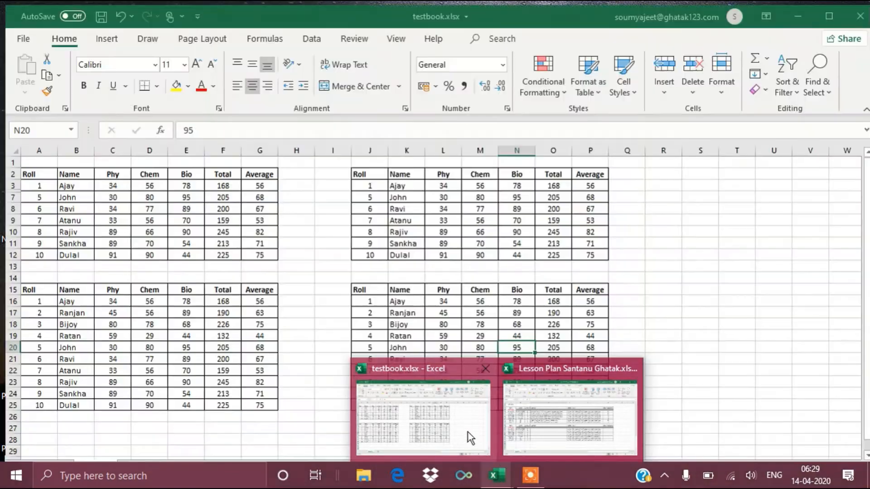
left_click(469, 432)
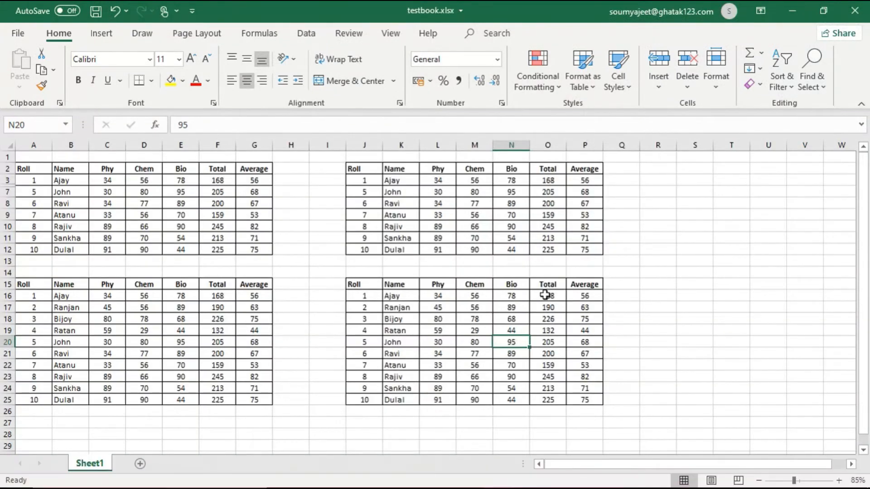
left_click(133, 434)
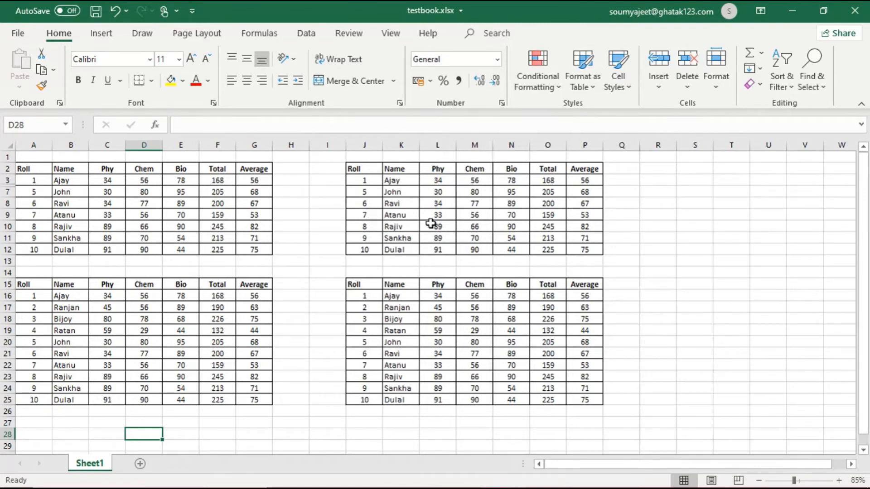
Hide rows 7 to 9 of the worksheet.
left_click_drag(36, 195, 31, 215)
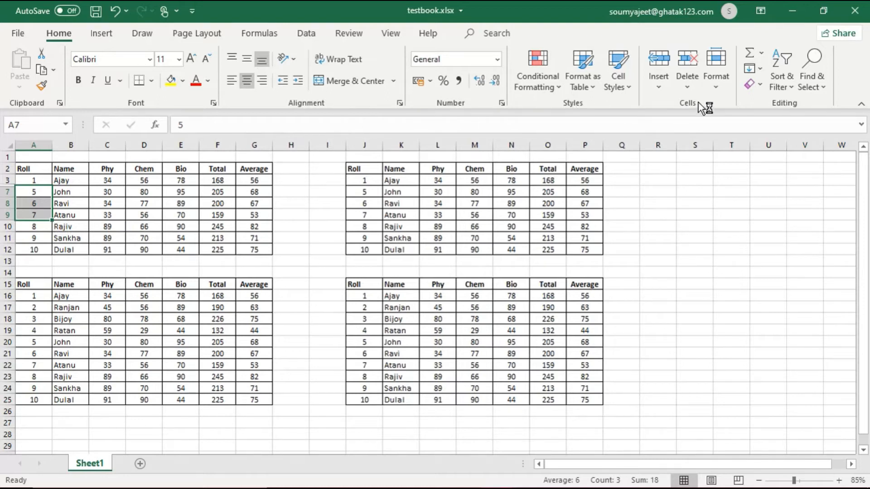
left_click(722, 87)
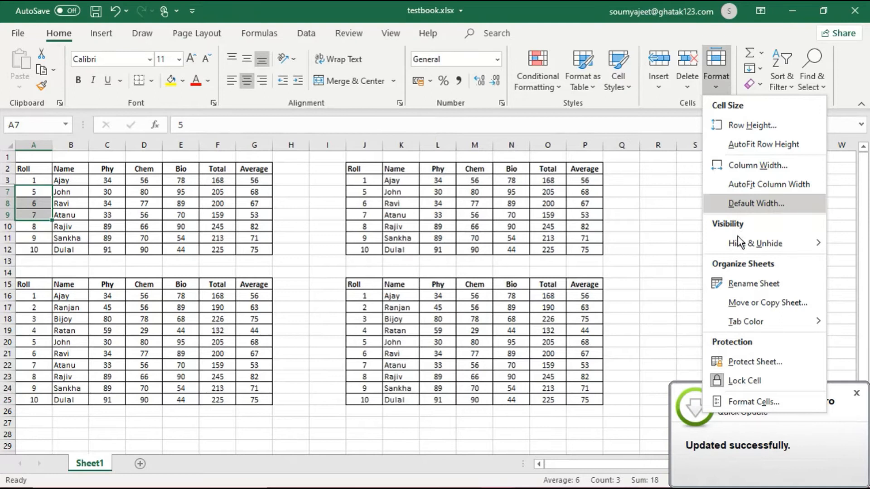
mouse_move(737, 245)
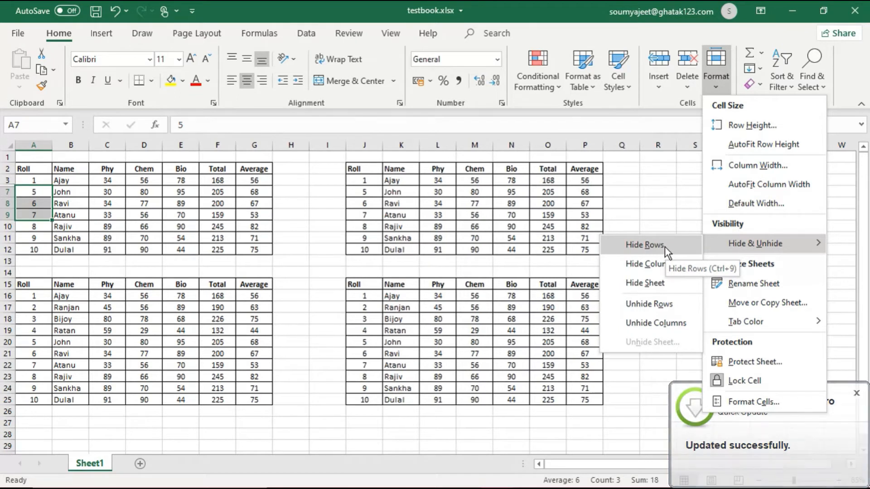
left_click(644, 244)
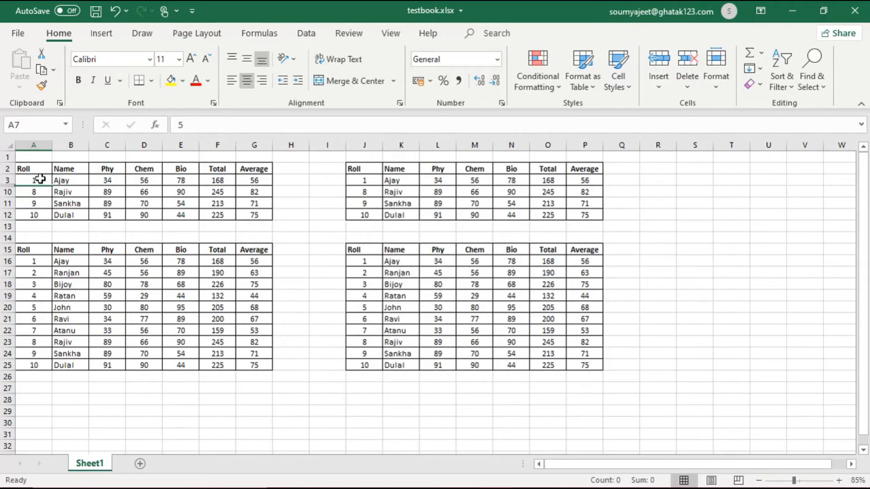
Unhide all hidden rows between rows 3 and 10.
left_click_drag(40, 179, 39, 193)
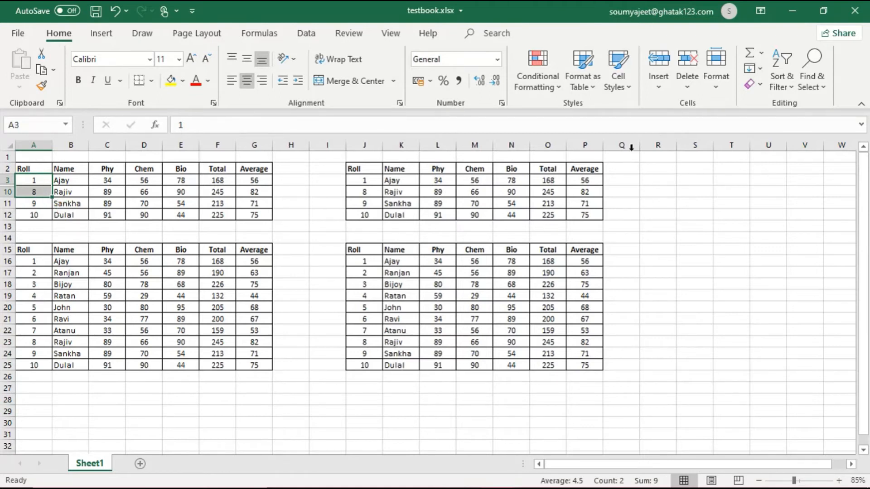
left_click(718, 86)
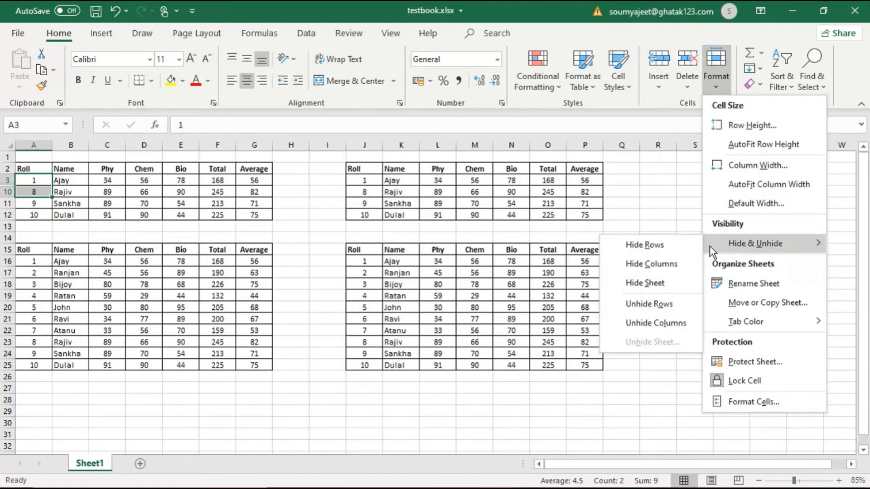
left_click(647, 305)
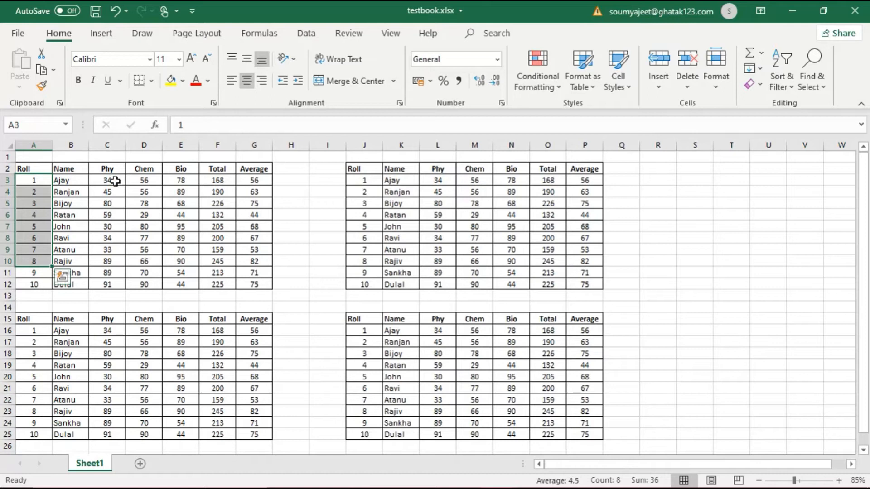
Hide the Phy, Chem and Bio columns C to E.
left_click_drag(115, 181, 176, 181)
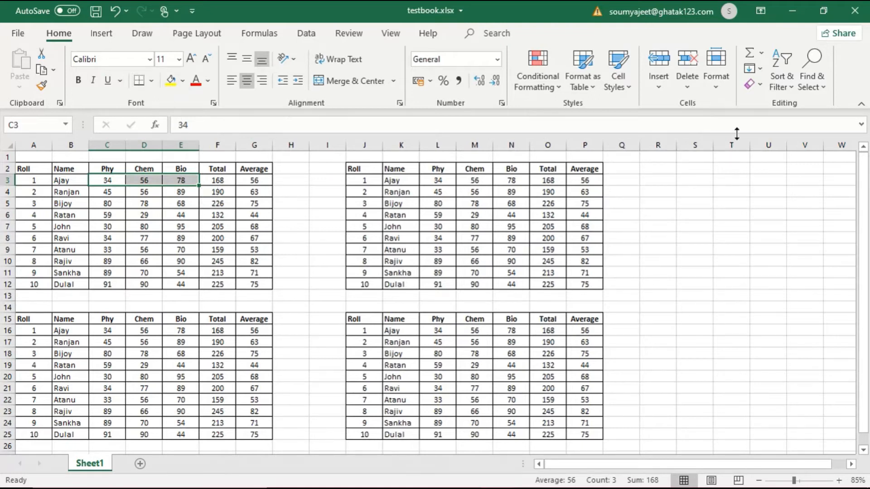
left_click(713, 90)
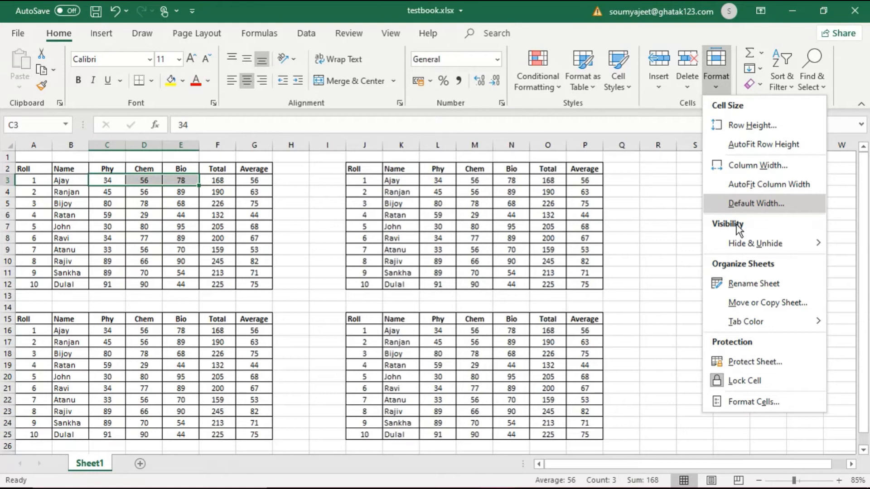
mouse_move(739, 243)
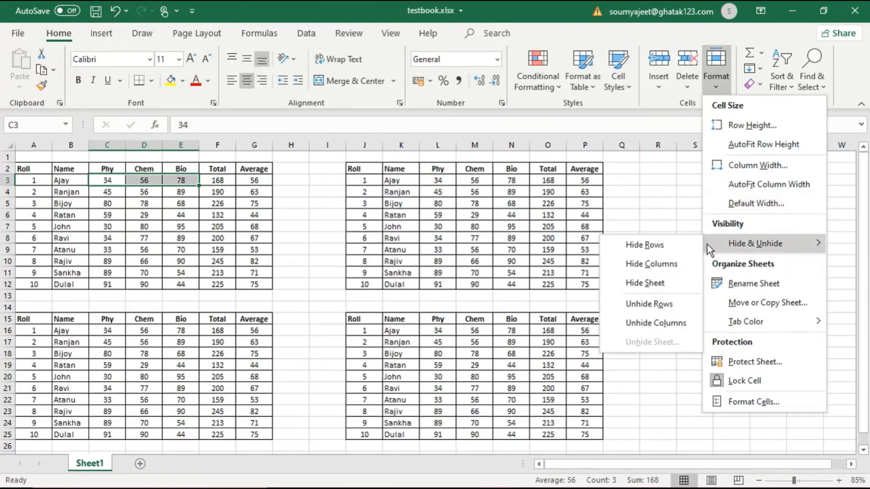
left_click(660, 262)
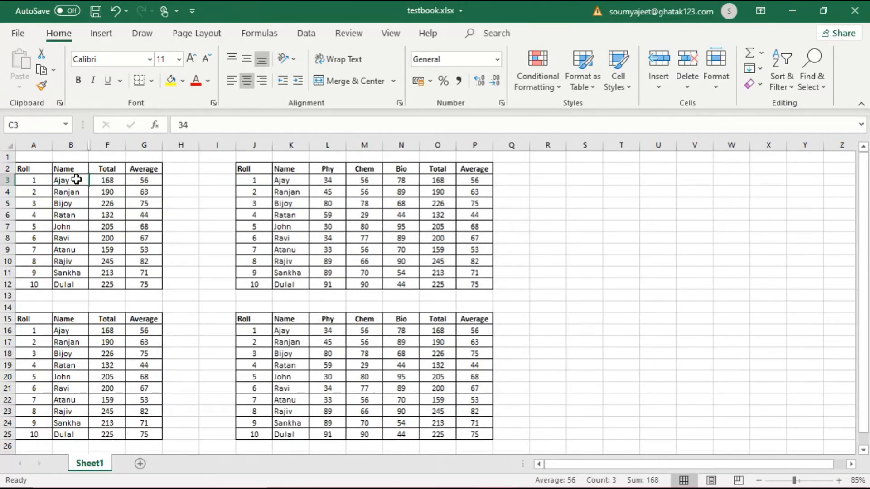
Unhide the hidden columns between the Name column B and the Average column G.
left_click_drag(76, 179, 145, 186)
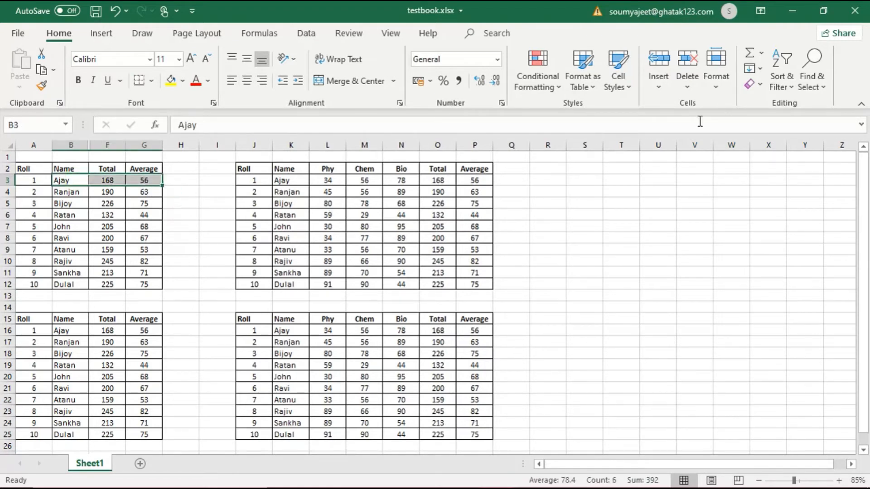
left_click(714, 86)
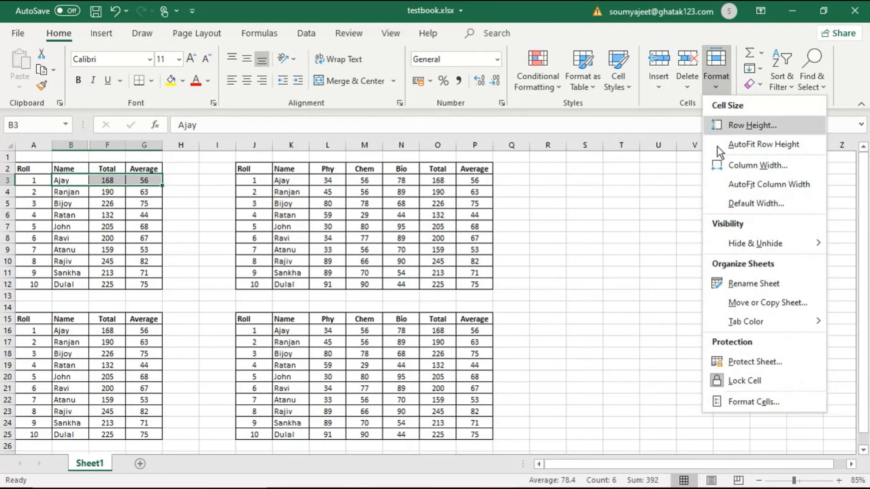
mouse_move(734, 253)
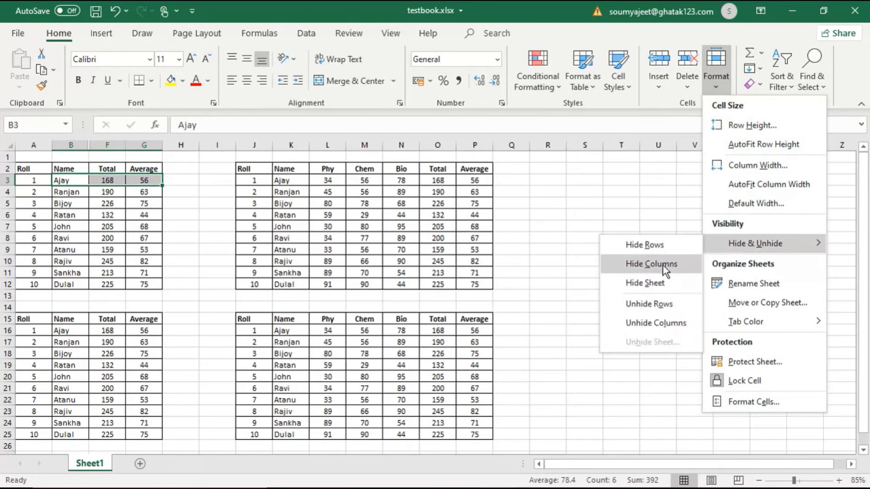
left_click(657, 323)
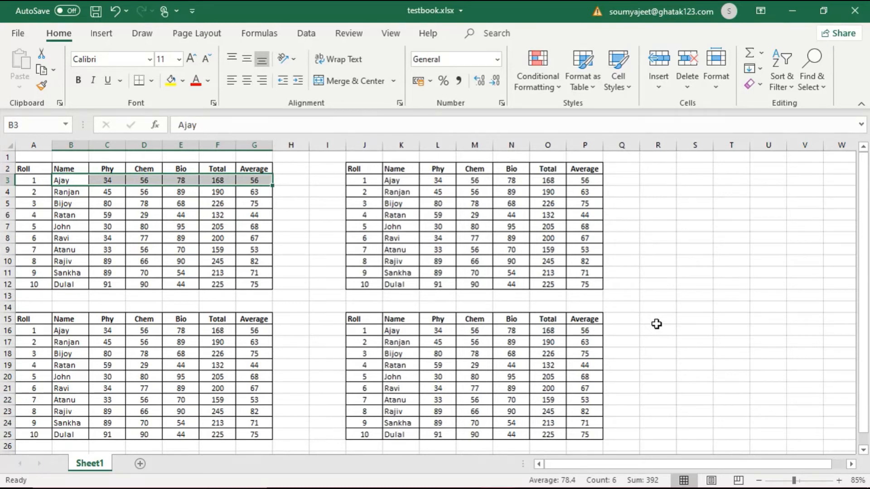
Freeze the panes at cell A3 so that rows 1 and 2 stay locked above the student records.
left_click(395, 31)
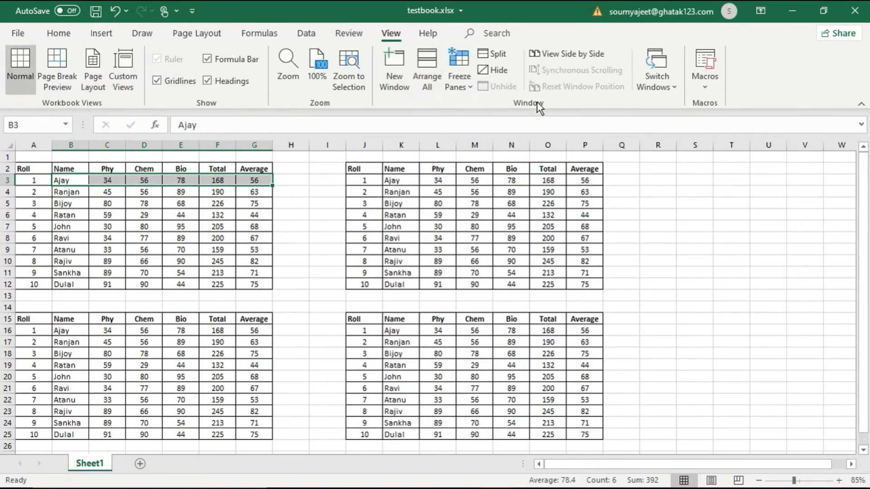
left_click(469, 89)
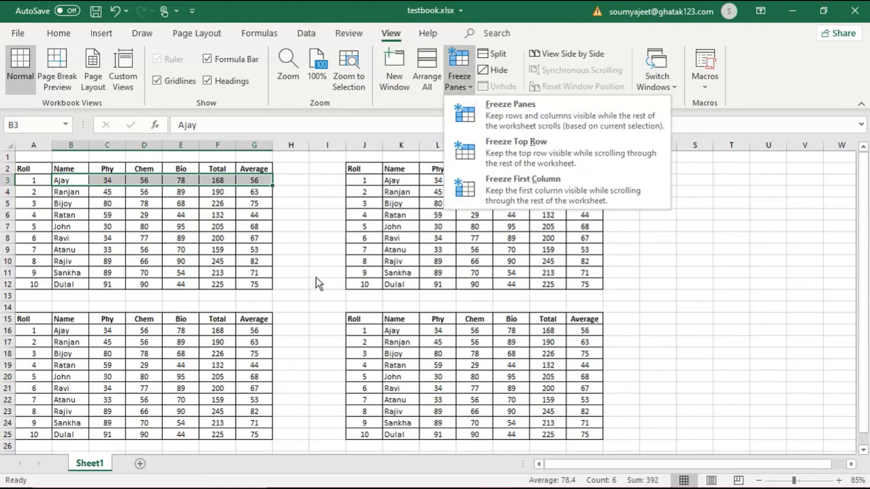
left_click(33, 186)
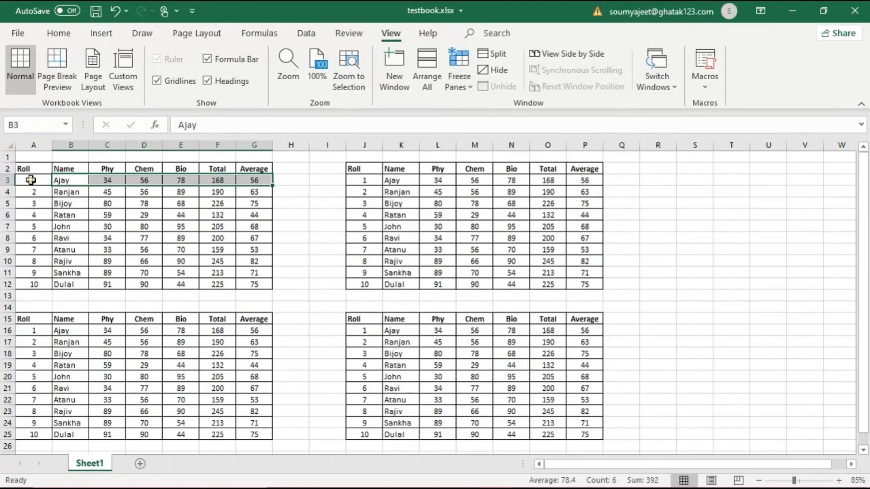
left_click(31, 180)
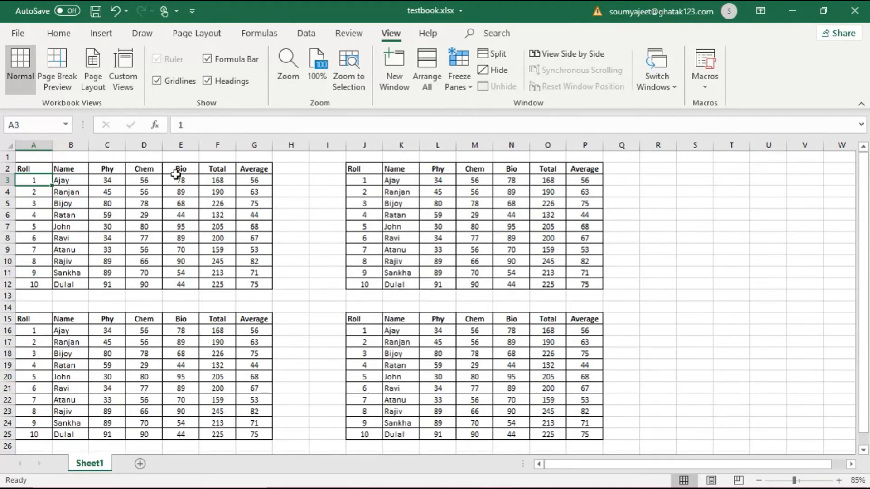
left_click(472, 89)
left_click(487, 109)
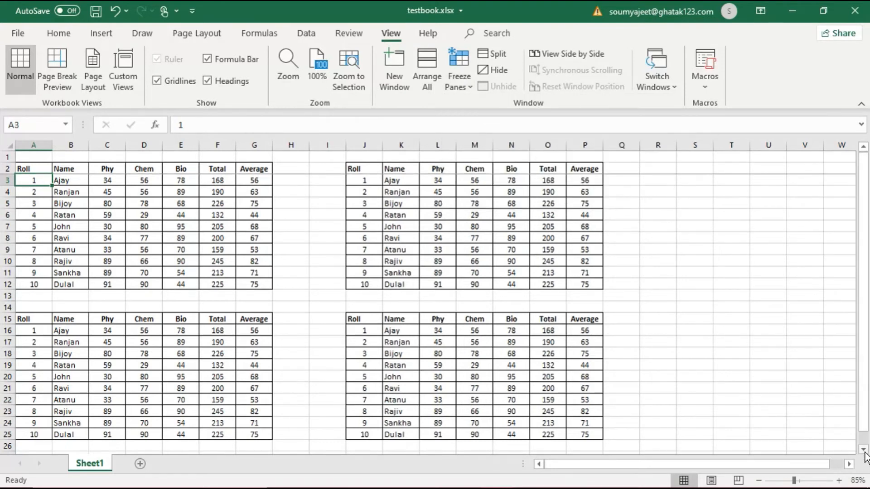
Examine how the frozen header row behaves while moving down through the marks tables and back up to row 3.
left_click(863, 450)
left_click(863, 449)
left_click(863, 450)
left_click(862, 450)
left_click(863, 449)
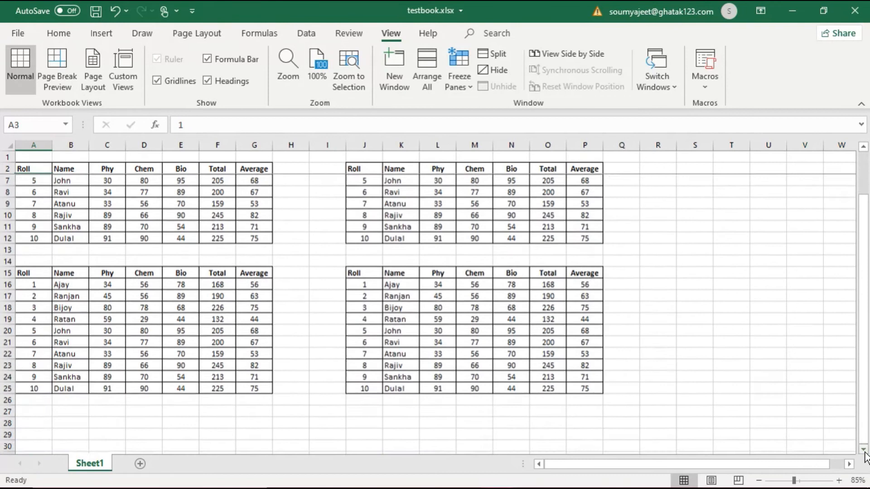
left_click(863, 450)
left_click(863, 450)
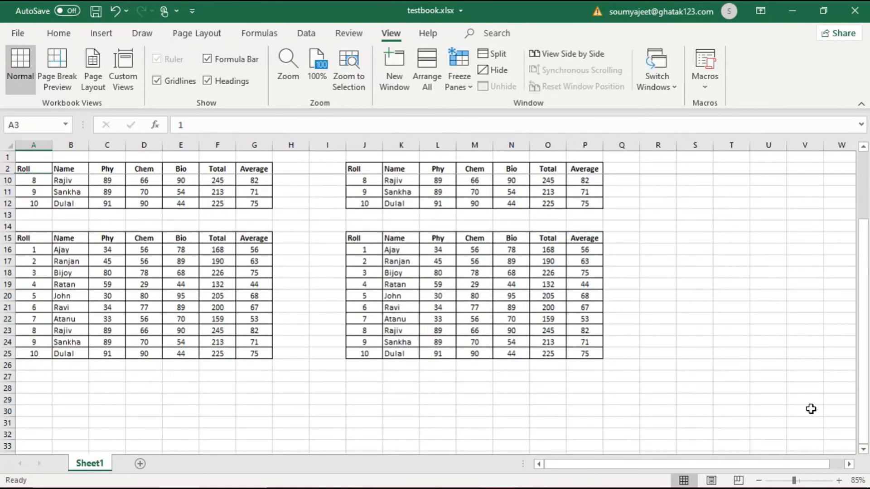
left_click(863, 449)
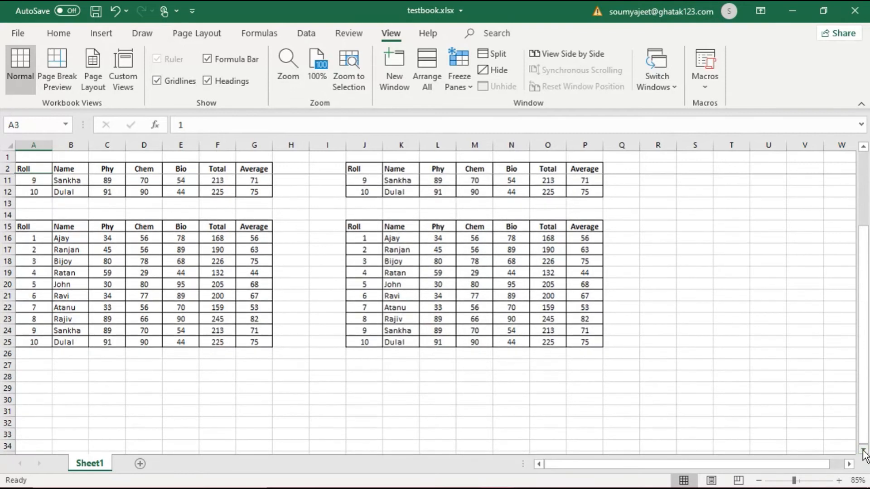
left_click(863, 450)
left_click(863, 450)
left_click(863, 449)
left_click(863, 450)
left_click(863, 450)
left_click(863, 450)
left_click(863, 450)
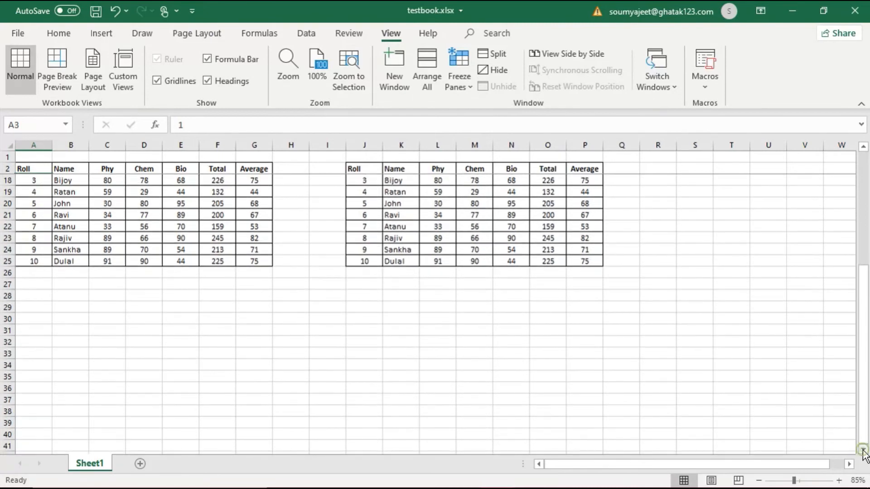
left_click(863, 450)
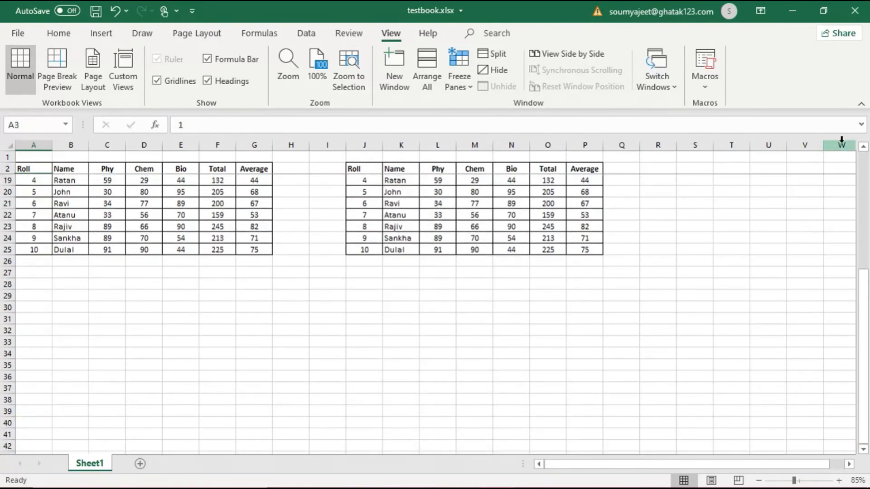
left_click(863, 148)
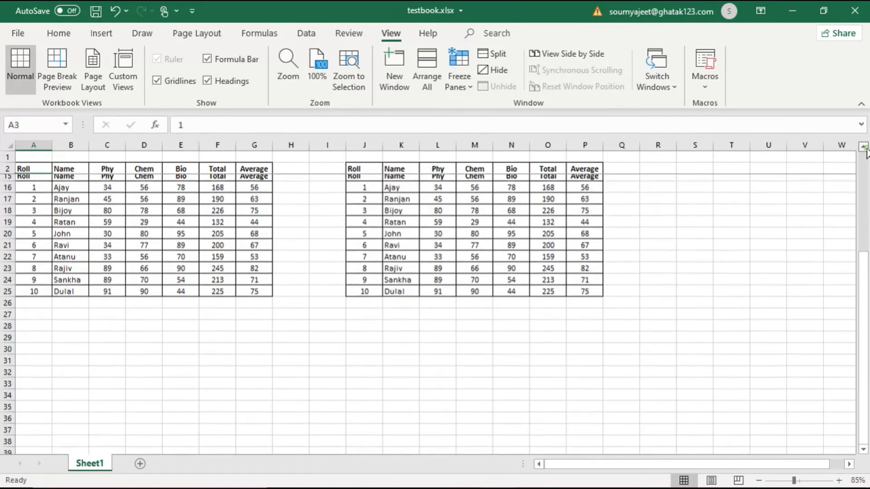
left_click_drag(863, 147, 863, 148)
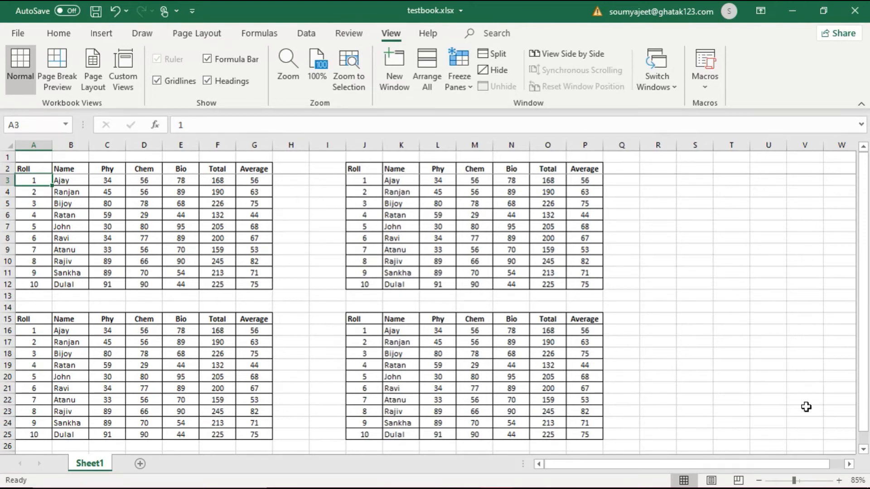
left_click(863, 450)
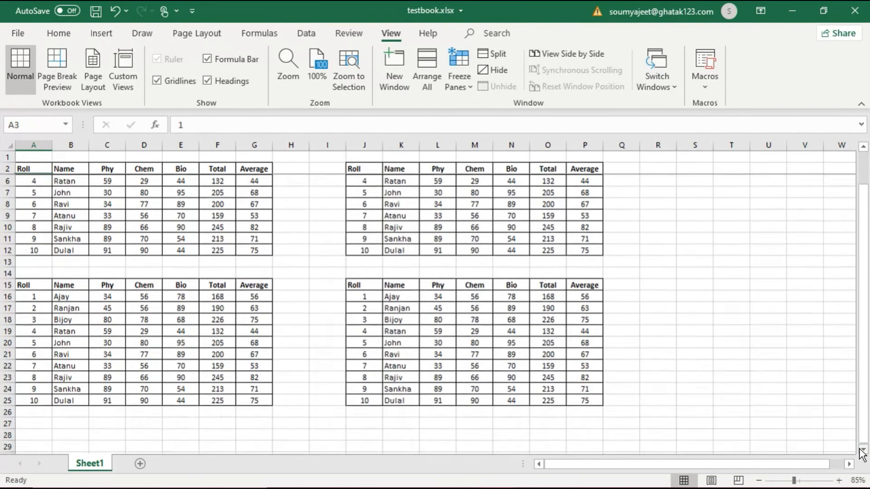
left_click_drag(863, 449, 863, 450)
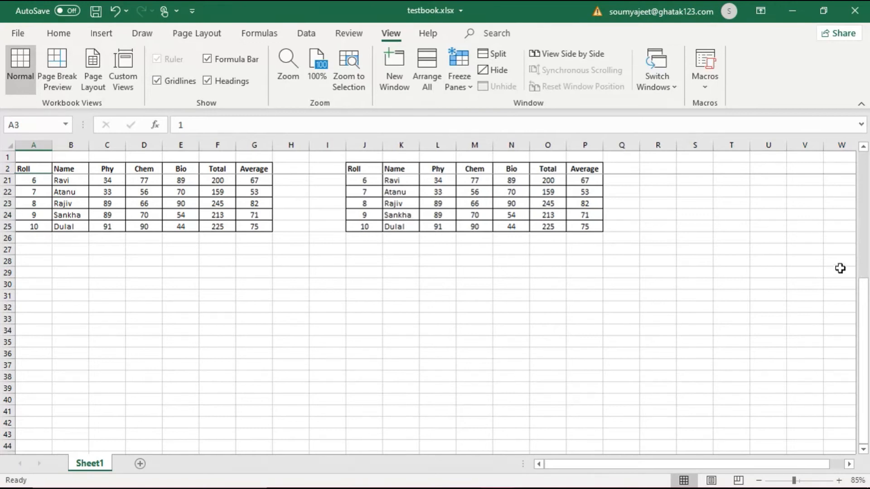
left_click_drag(863, 149, 863, 154)
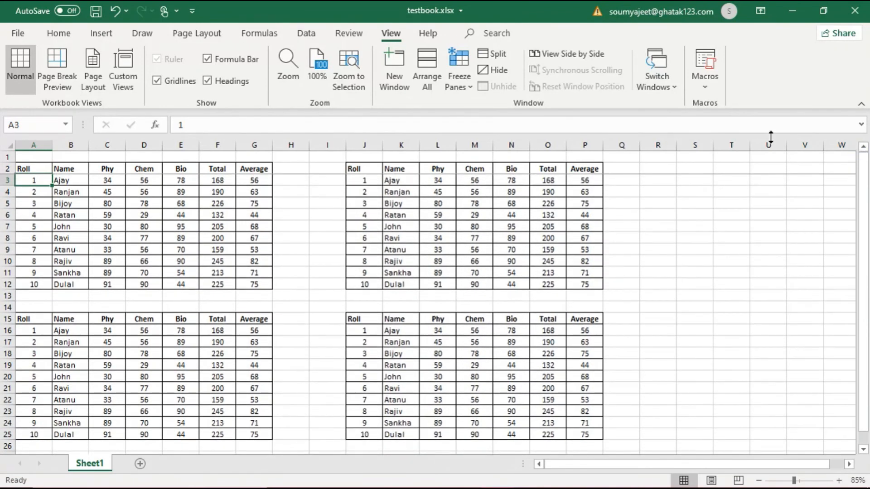
Unfreeze the panes and freeze only the top row of the worksheet.
left_click(470, 86)
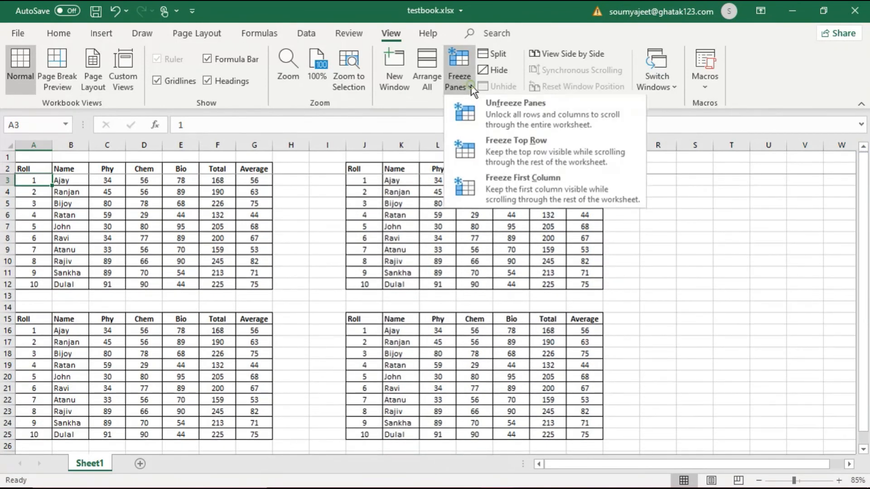
left_click(476, 118)
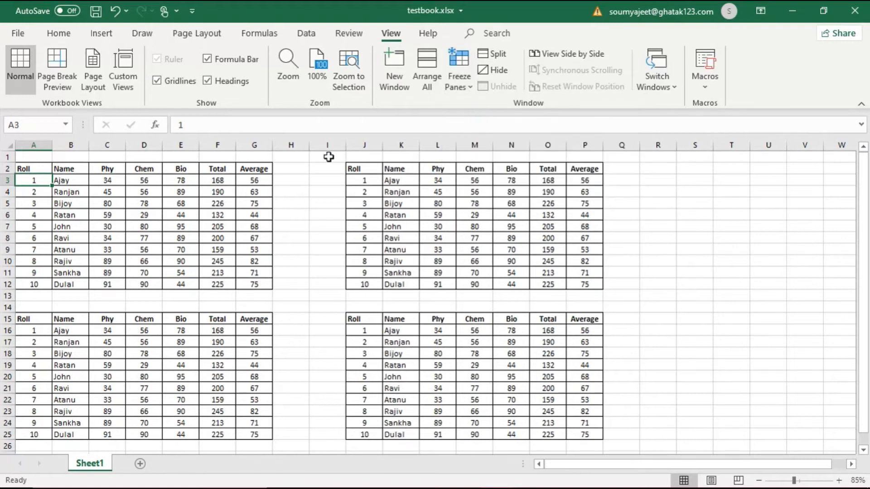
left_click(66, 194)
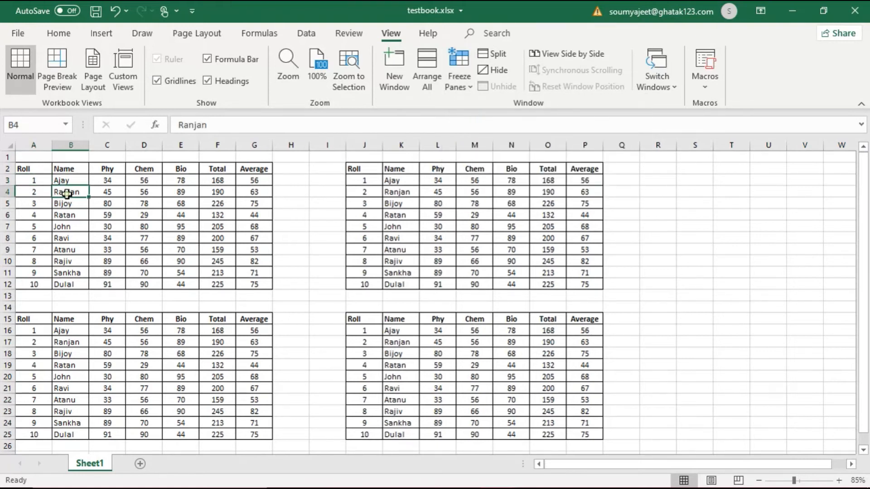
left_click(80, 171)
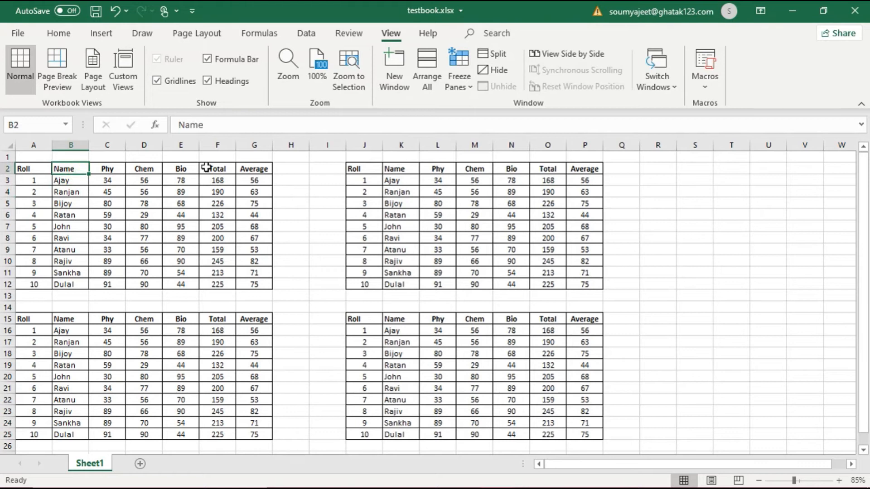
left_click(467, 87)
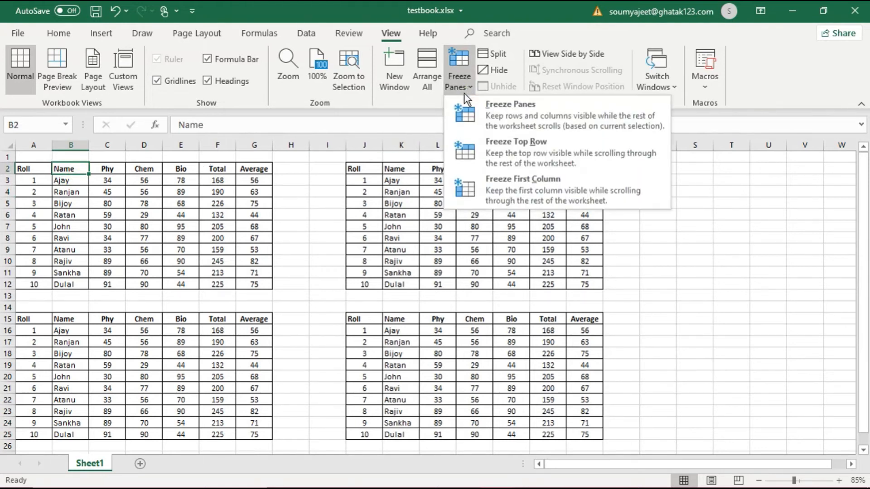
left_click(471, 156)
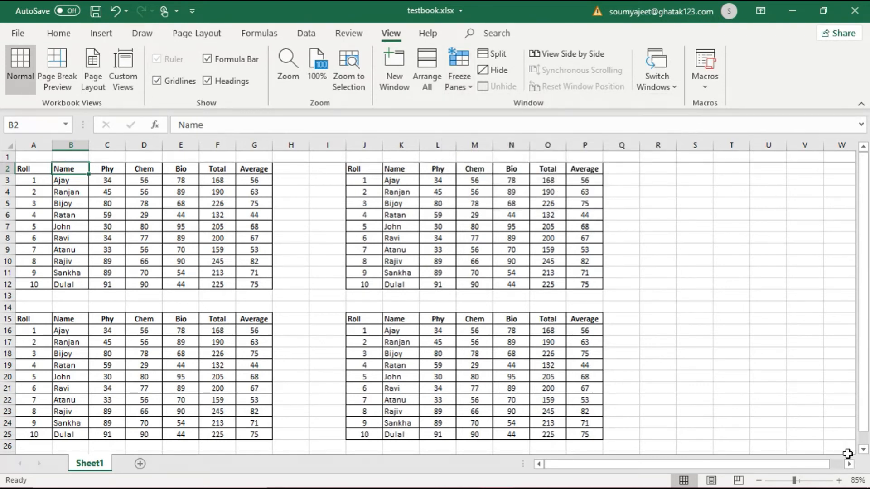
Check which row stays fixed while moving down through the marks tables with the top row frozen.
left_click(864, 450)
left_click(863, 449)
left_click(864, 449)
left_click(863, 449)
left_click(864, 450)
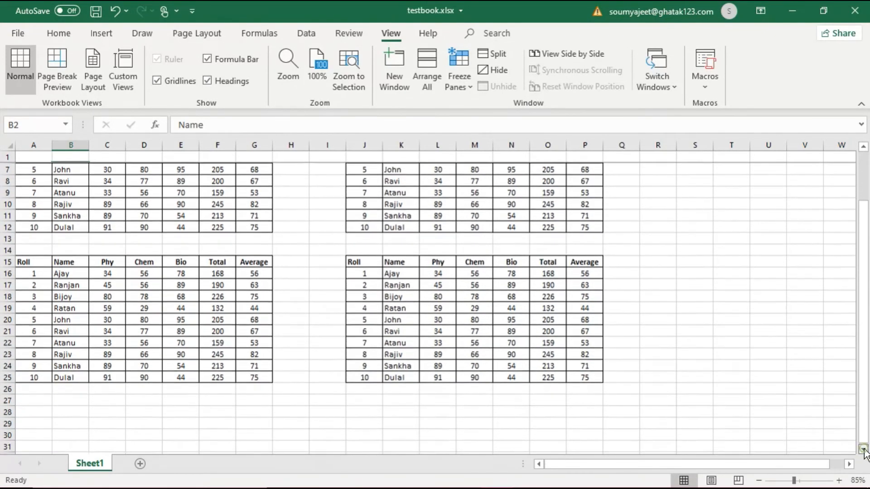
left_click(863, 450)
left_click(863, 450)
left_click(864, 449)
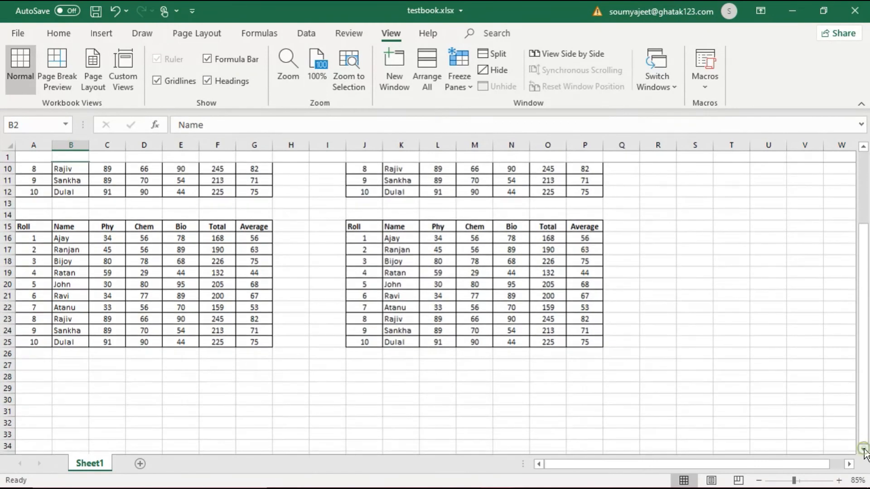
left_click(864, 450)
left_click(863, 450)
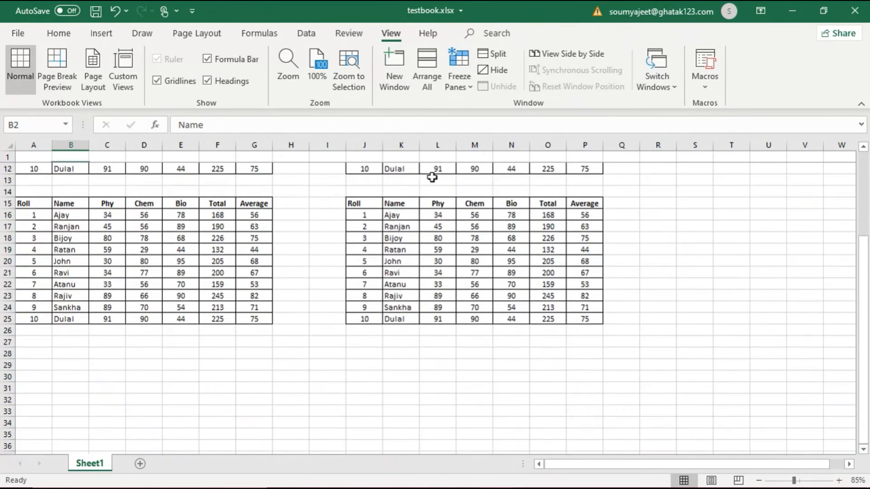
Unfreeze the top row and freeze the first column of the worksheet instead.
left_click(471, 85)
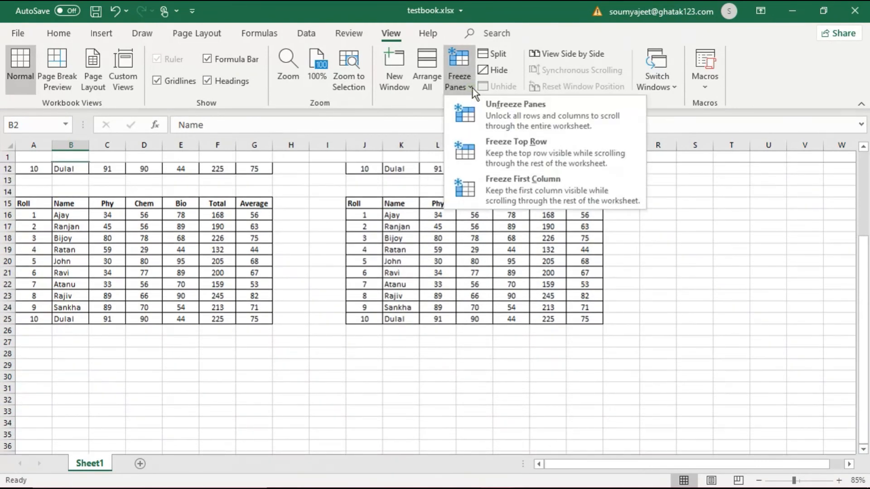
left_click(481, 127)
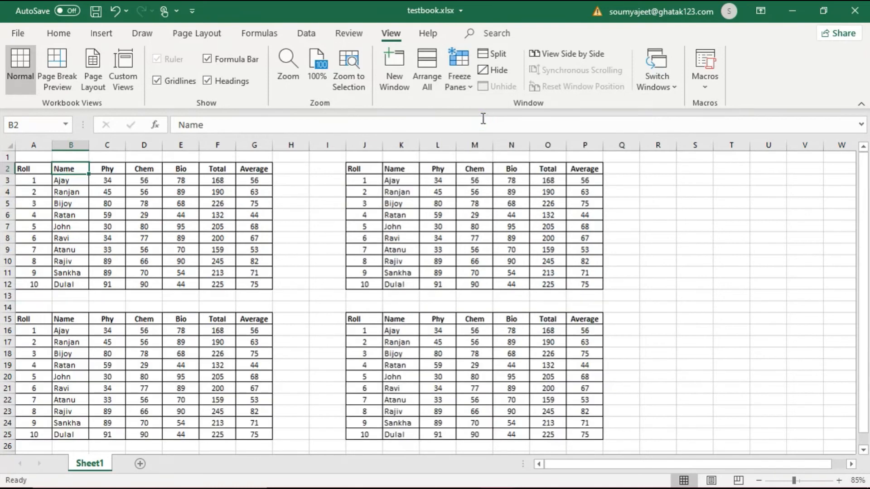
left_click(463, 89)
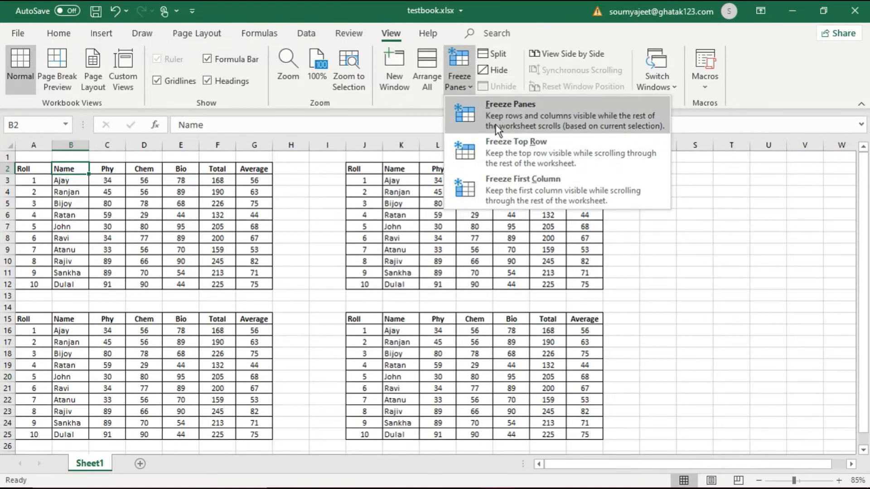
left_click(76, 187)
left_click(75, 181)
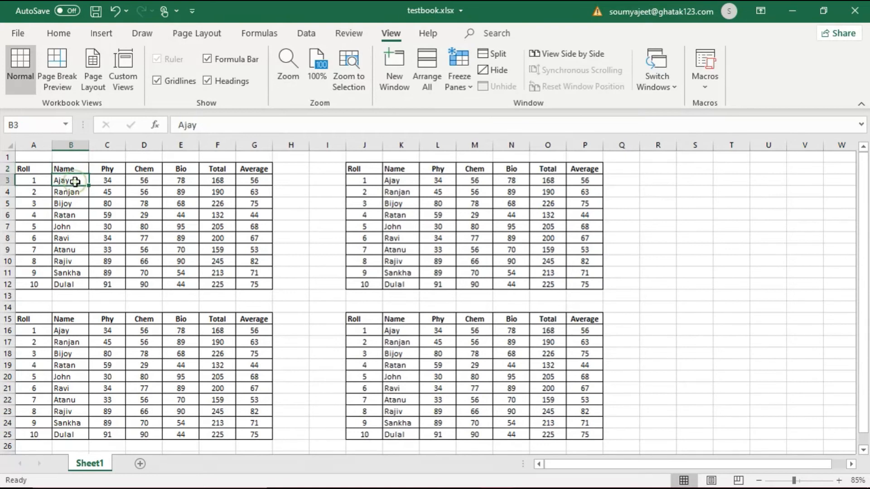
left_click(471, 90)
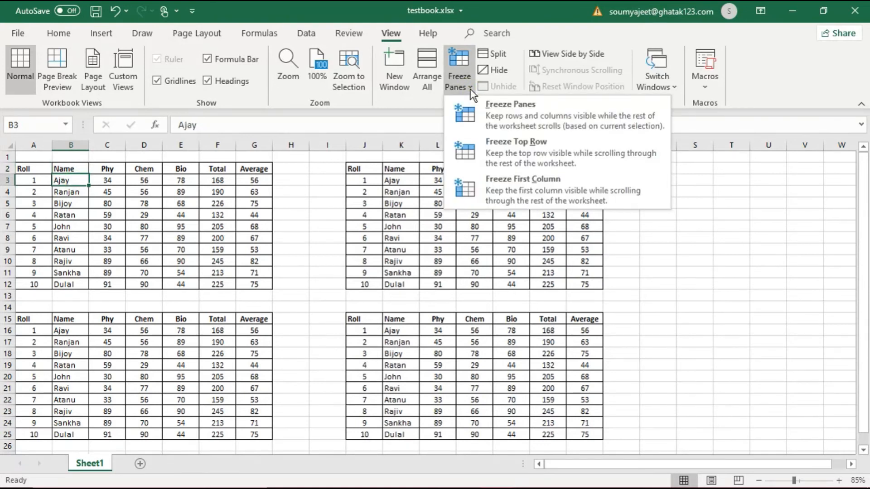
left_click(496, 192)
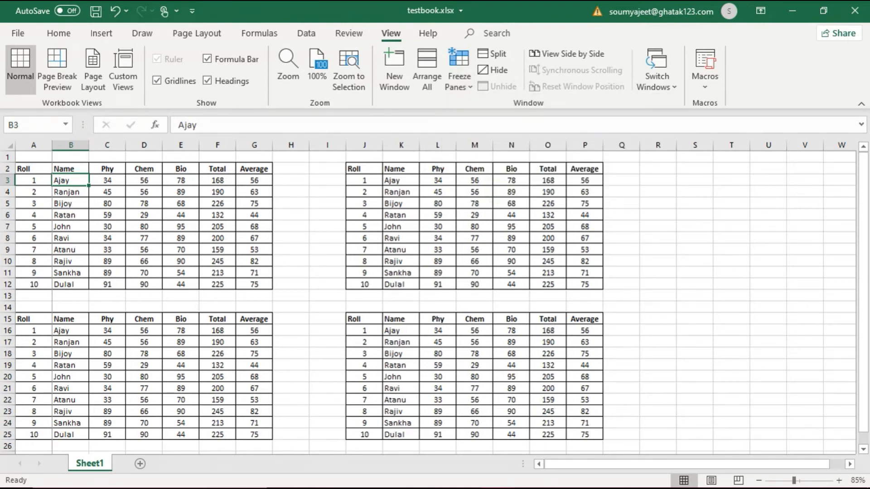
Examine how the frozen Roll column behaves while moving sideways across the marks tables.
left_click(850, 464)
left_click(850, 465)
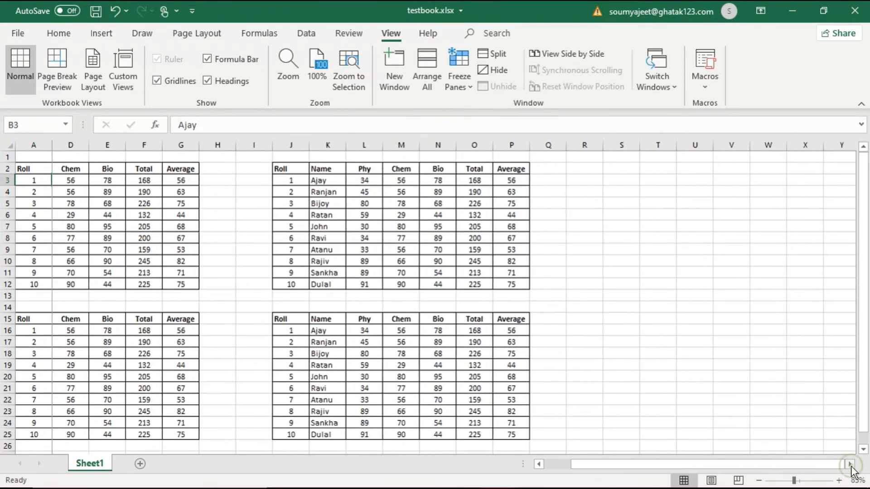
left_click(850, 464)
left_click(849, 464)
left_click(850, 464)
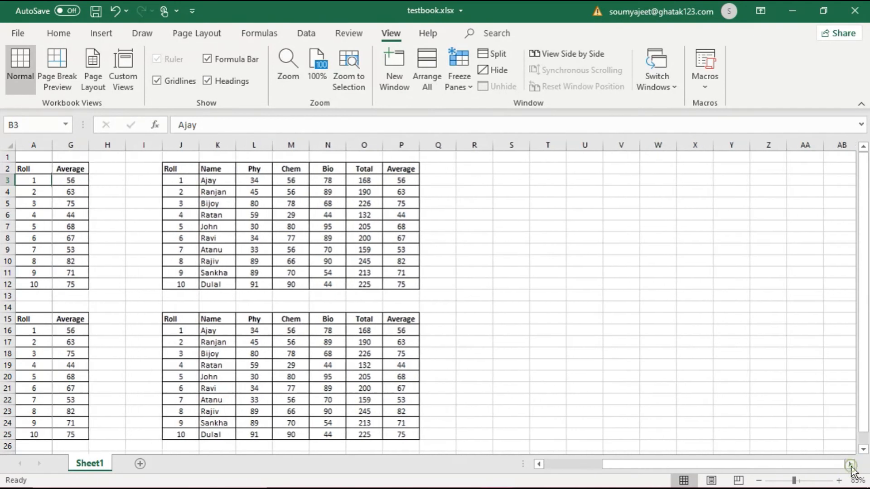
left_click(849, 465)
left_click(850, 464)
left_click(850, 464)
left_click(849, 465)
left_click(850, 464)
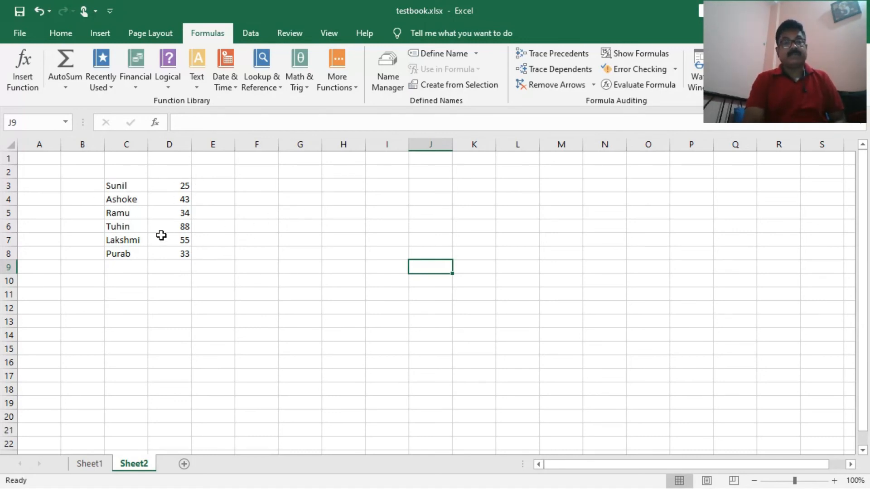
Define the name Adding for the marks in D3:D8, with scope Sheet2 and the comment "Adding Marks".
left_click_drag(175, 190, 180, 250)
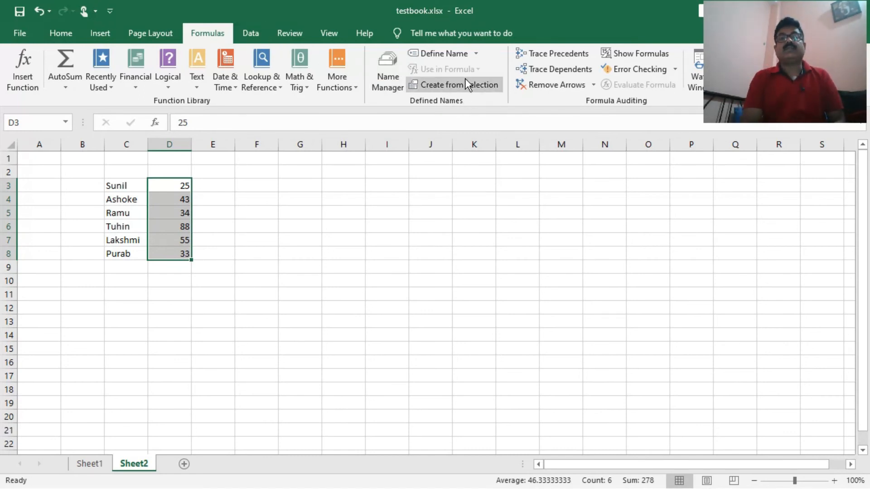
left_click(476, 55)
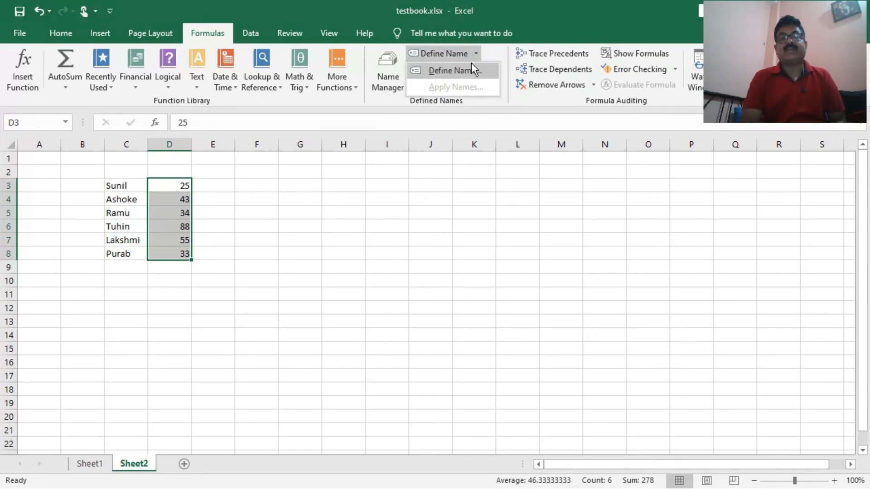
left_click(471, 72)
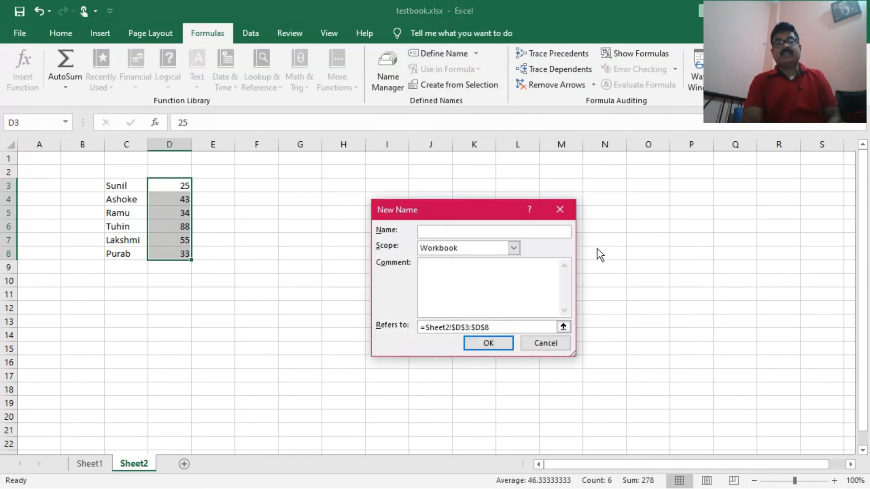
left_click_drag(487, 217, 518, 200)
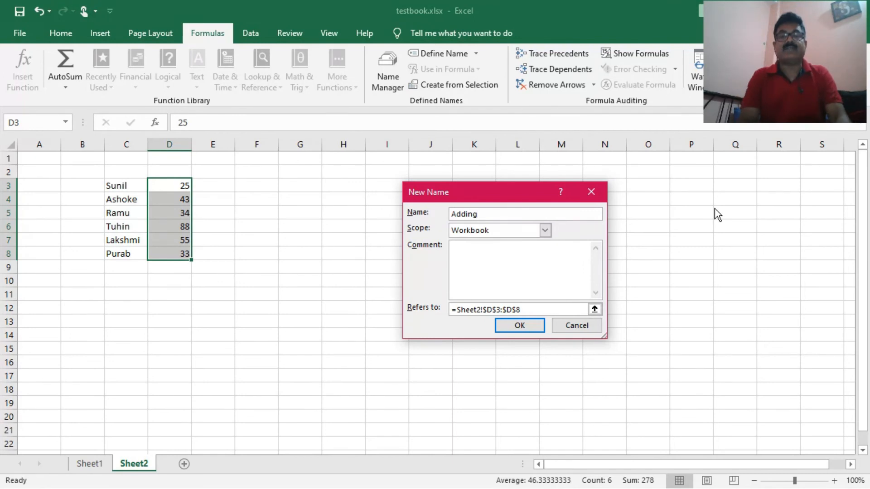
left_click(545, 230)
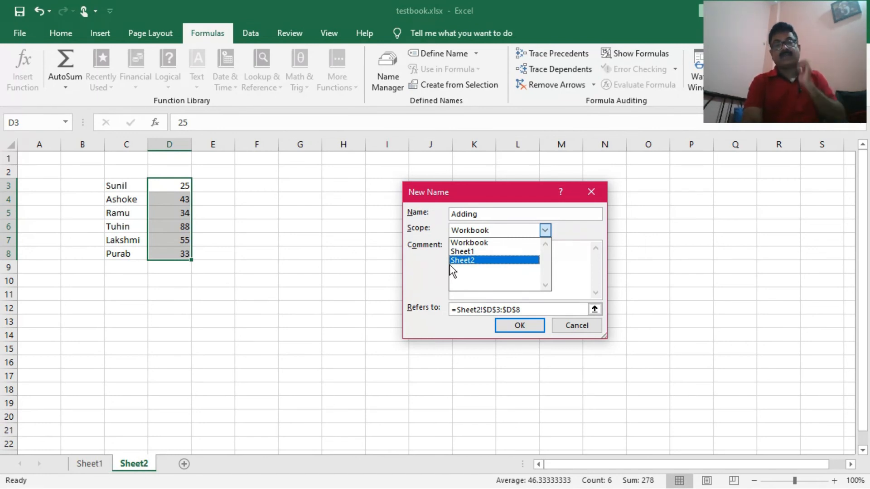
left_click(461, 260)
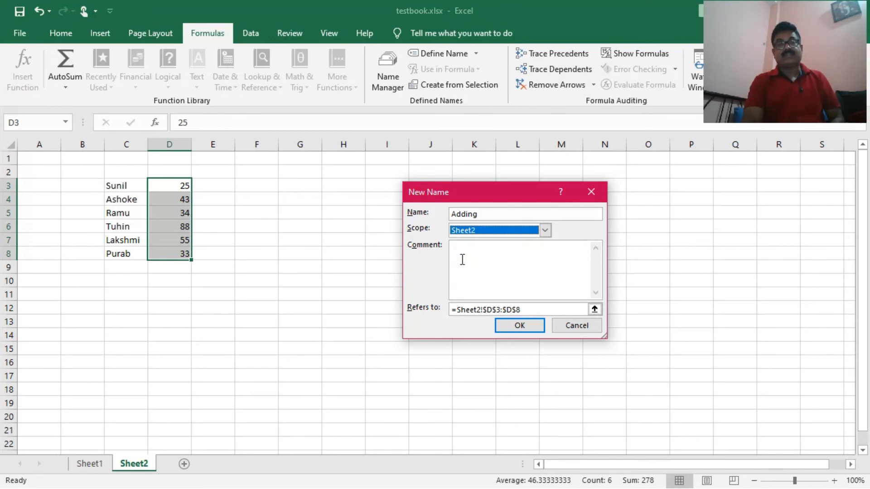
left_click(501, 250)
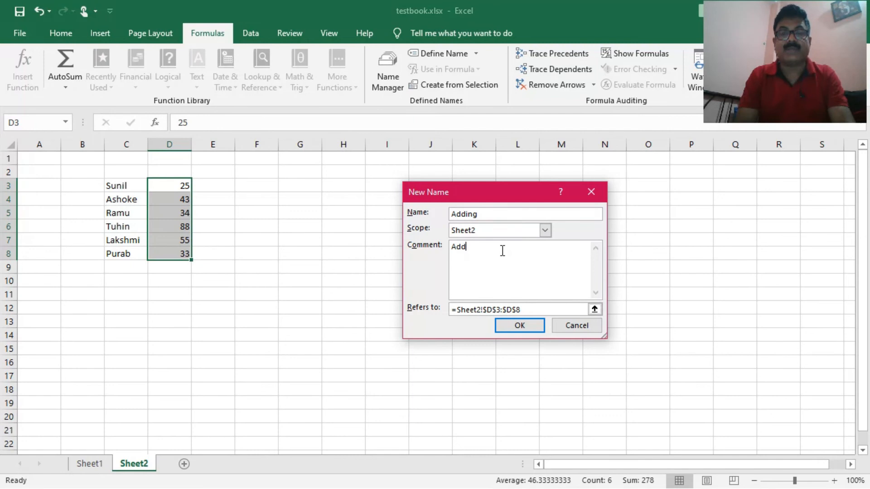
type("Adding Marks")
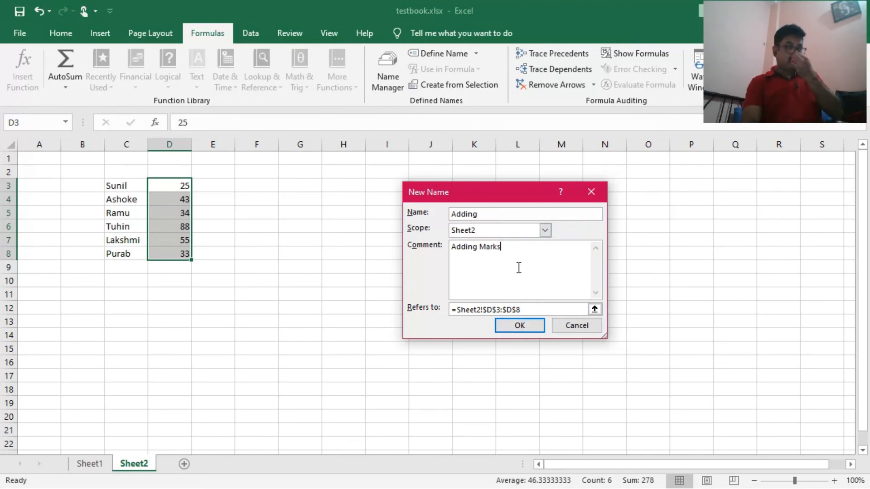
left_click(519, 325)
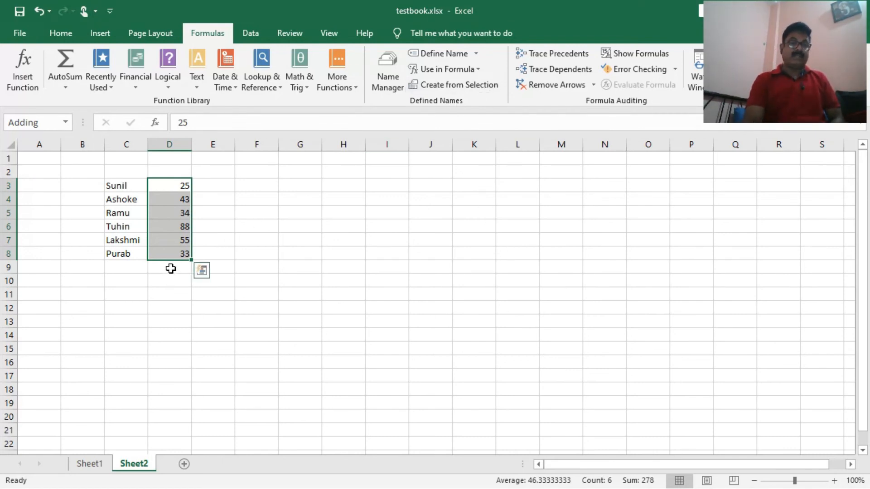
Enter a SUM formula in cell F8 that totals the marks through the defined name Adding.
left_click(260, 254)
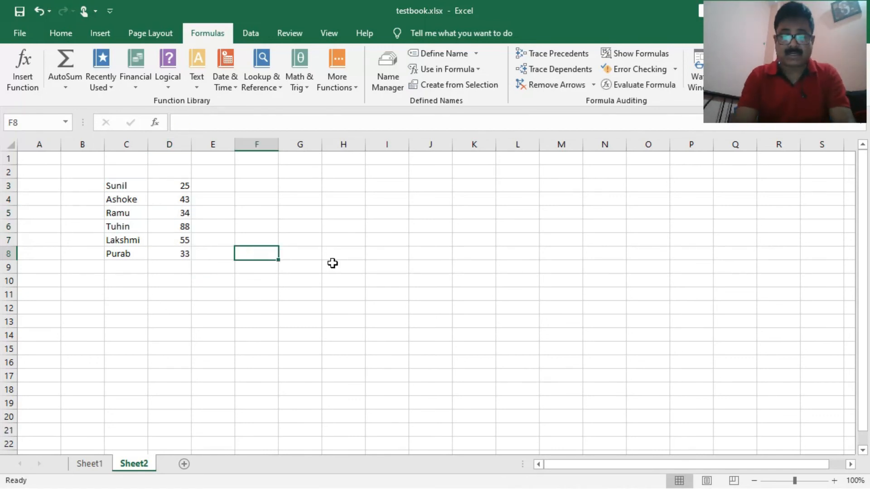
type("=sum")
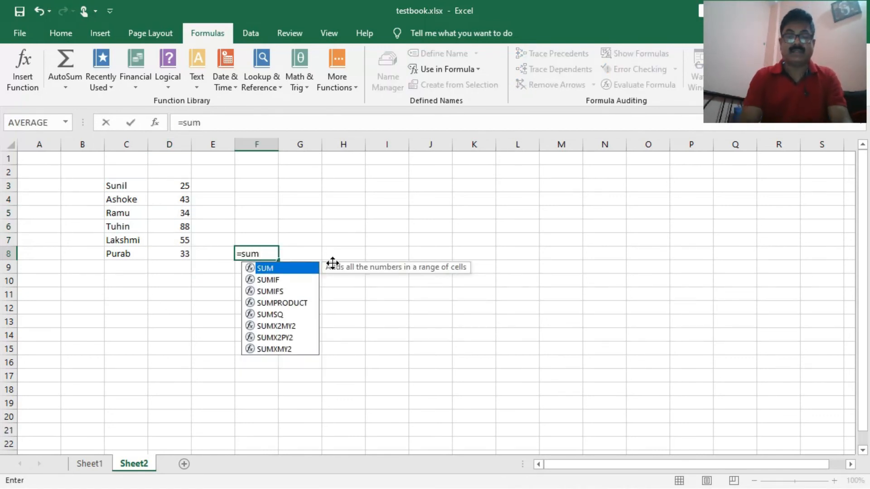
type("(")
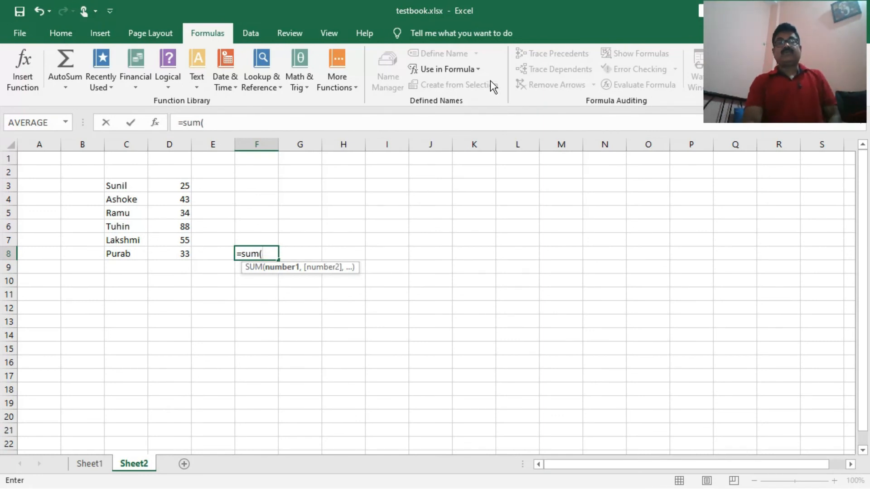
left_click(479, 70)
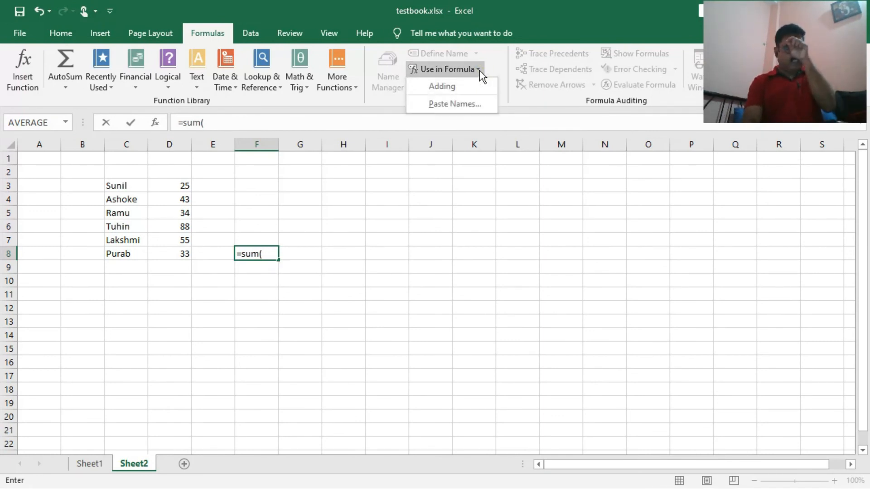
left_click(460, 85)
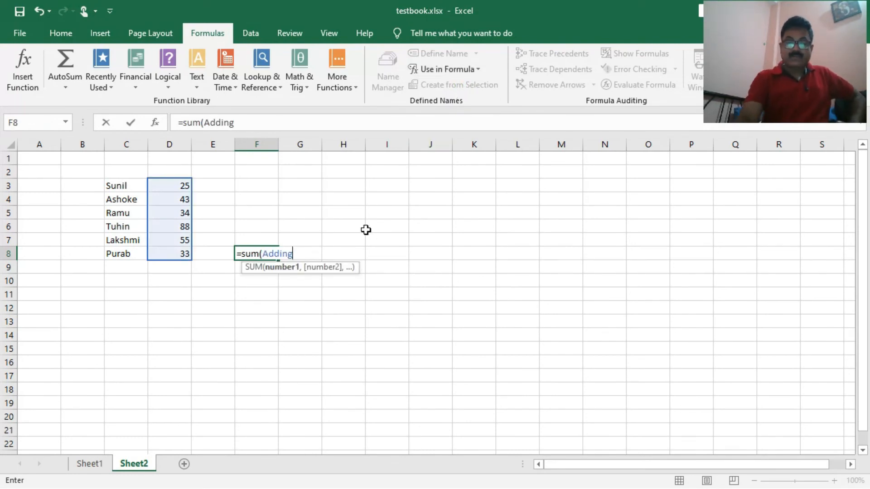
type(")")
key("Return")
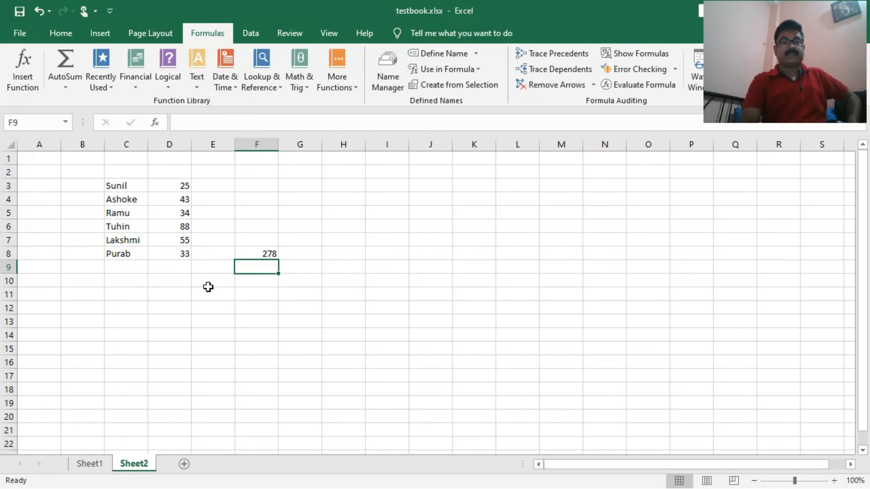
Enter a MAX formula in cell F9 that uses the defined name Adding.
type("=m")
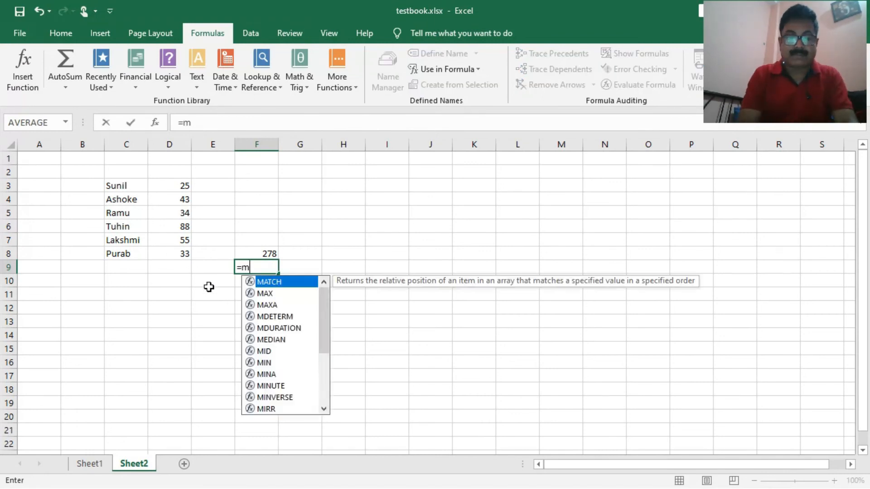
type("ax(")
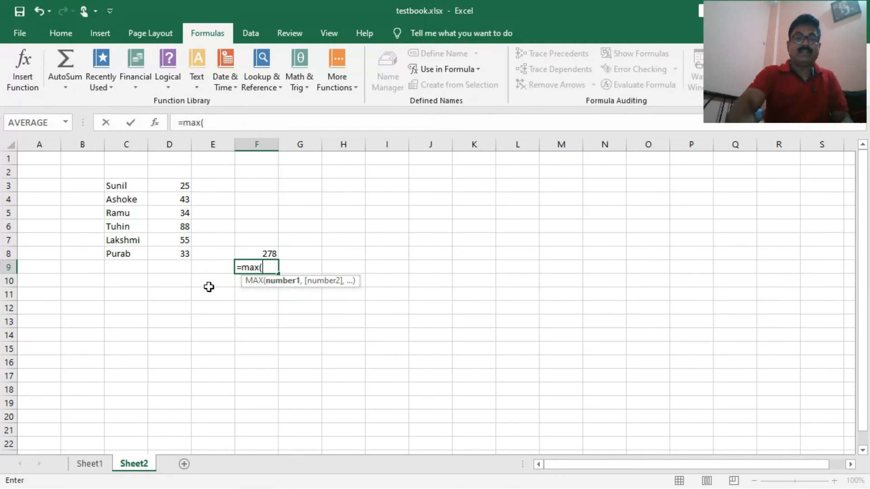
left_click(435, 69)
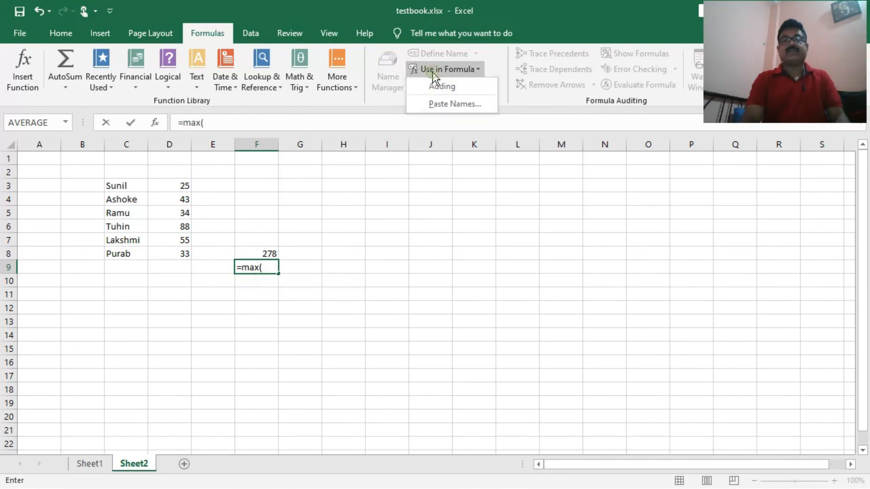
left_click(439, 87)
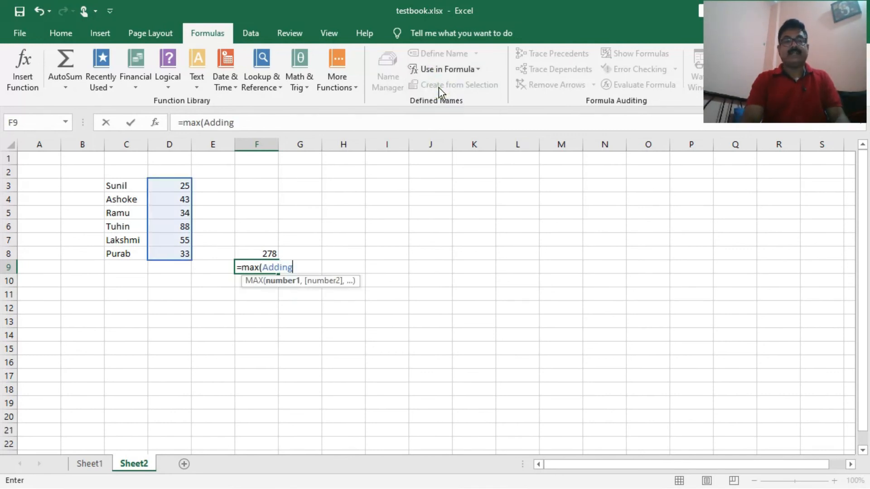
type(")")
key("Return")
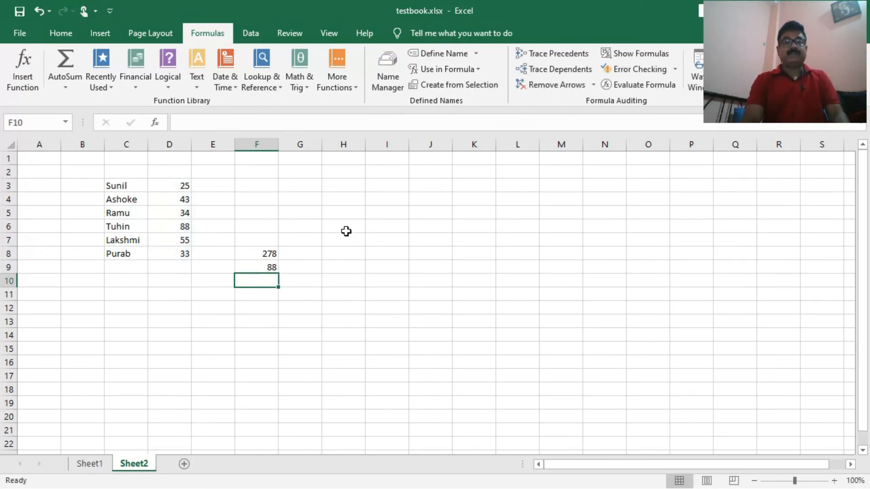
Enter an AVERAGE formula in cell F10 that uses the defined name Adding.
type("=a")
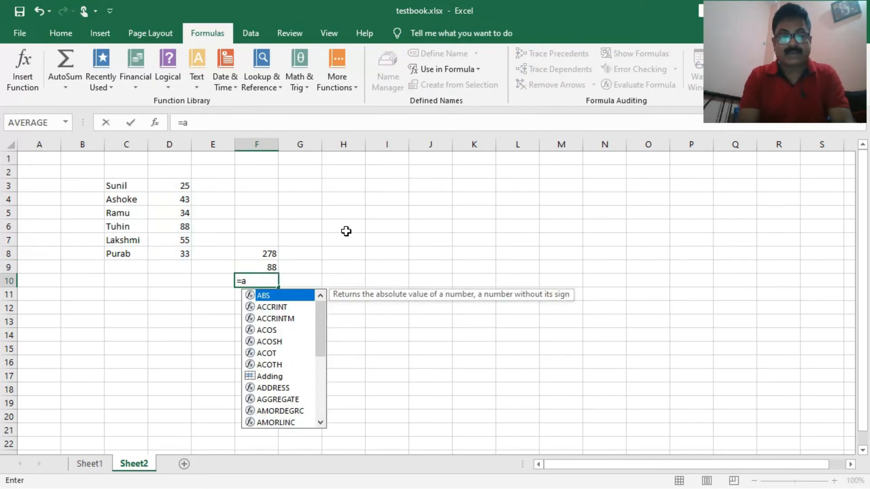
type("verage")
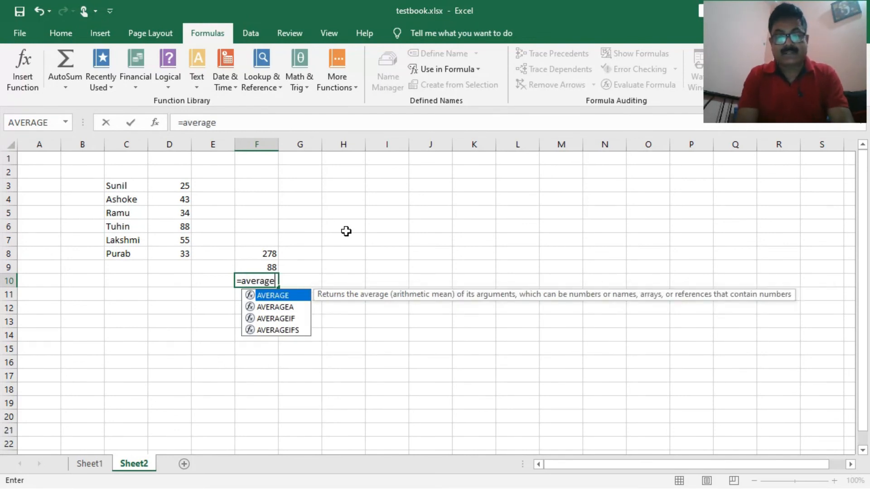
type("(")
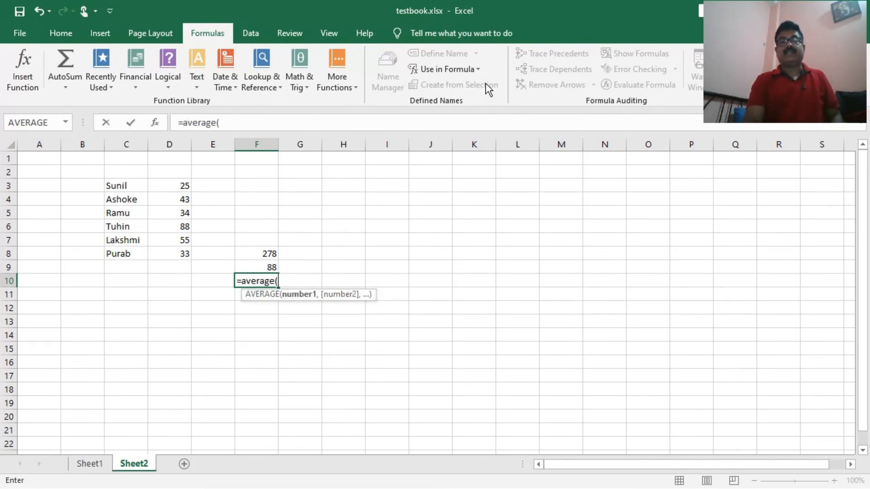
left_click(480, 70)
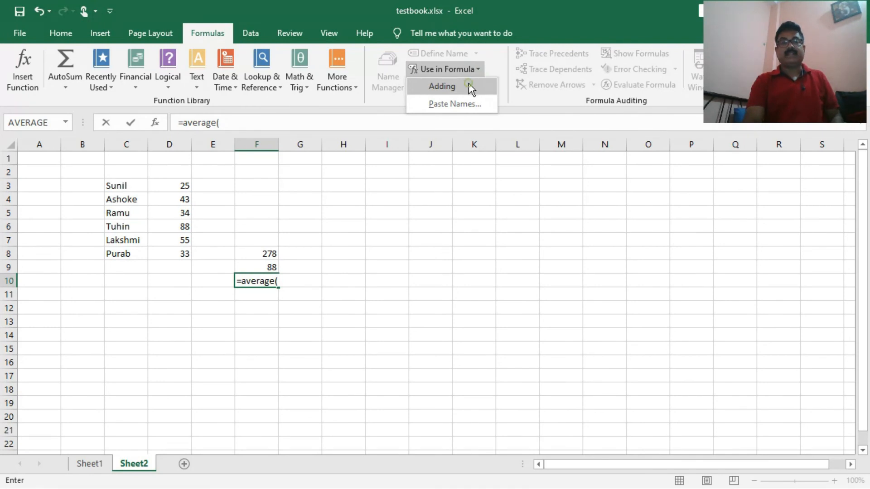
left_click(468, 83)
type(")")
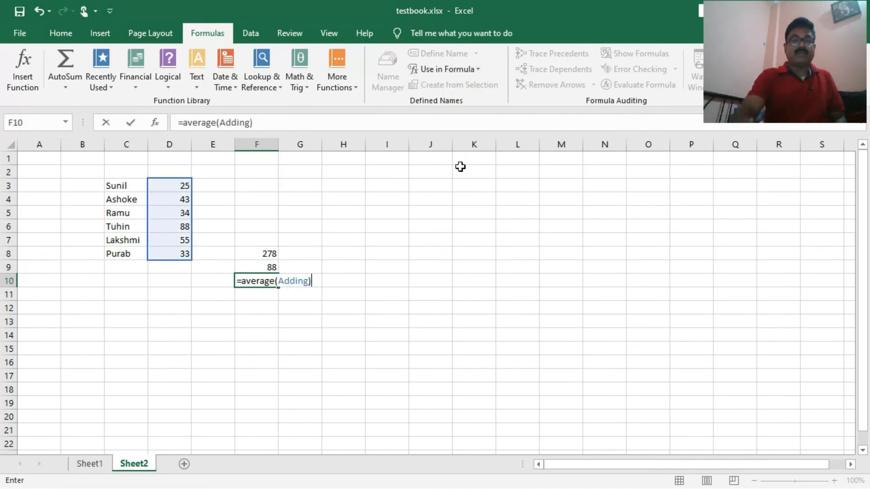
key("Return")
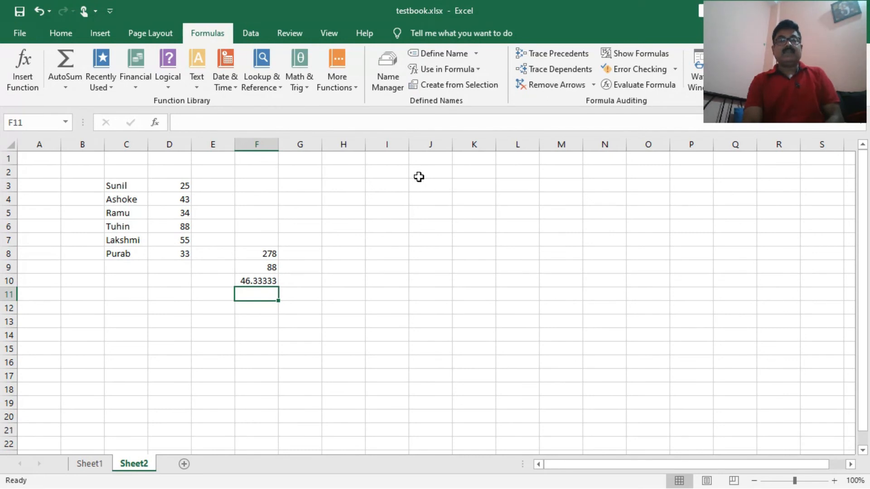
Edit the defined name Adding so that it refers to =Sheet2!$D$3:$D$9, and close the Name Manager.
left_click(388, 74)
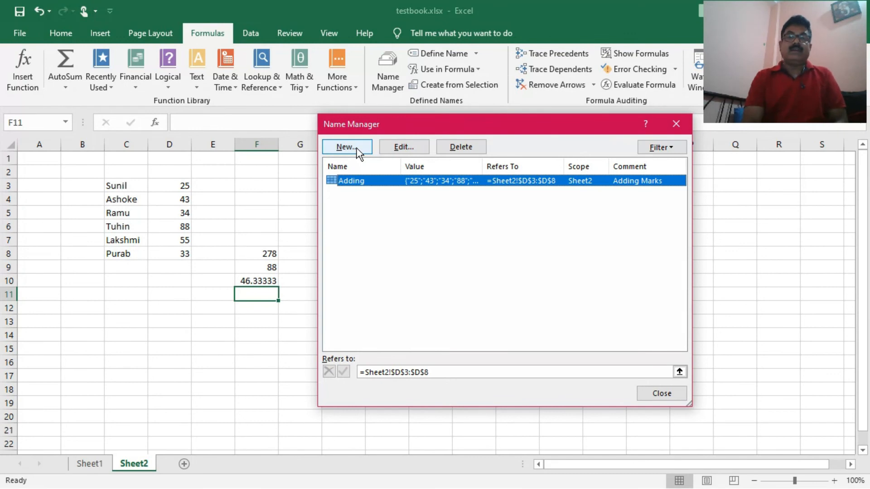
left_click(401, 147)
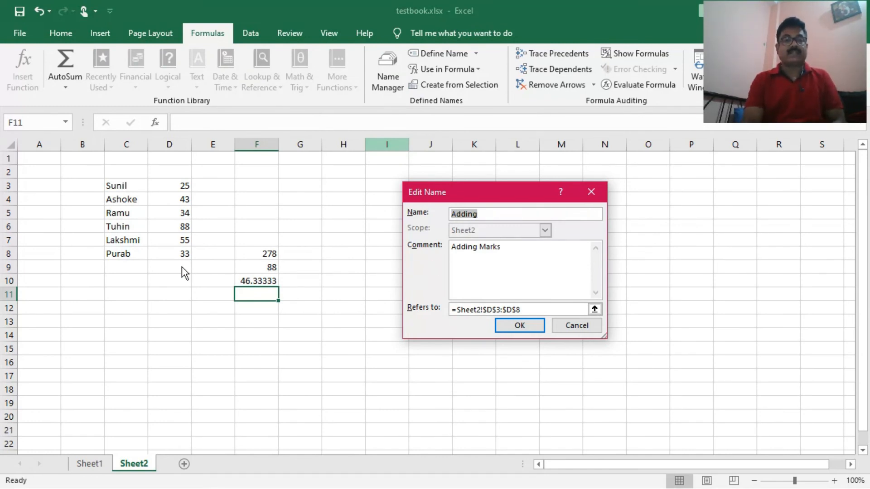
left_click(525, 309)
left_click(525, 310)
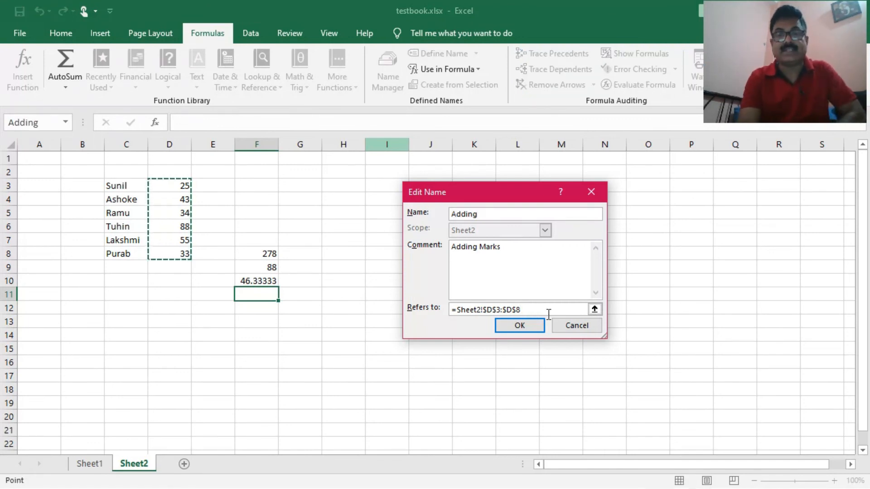
key("BackSpace")
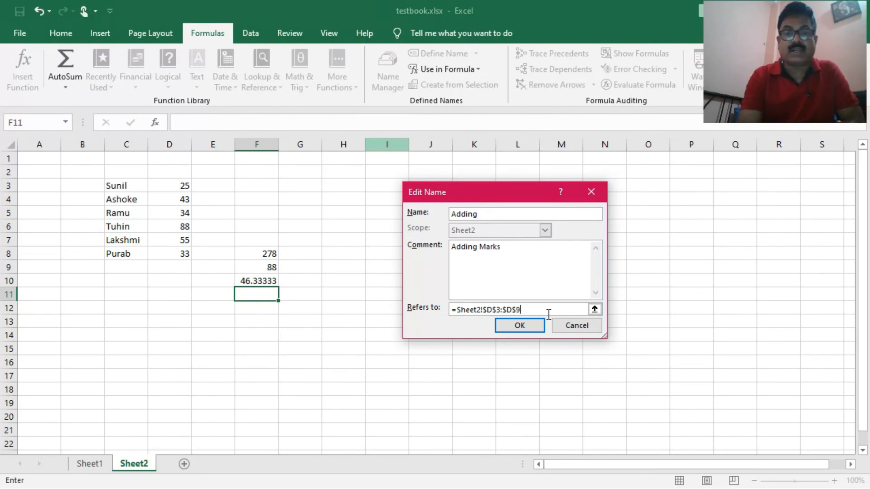
type("9")
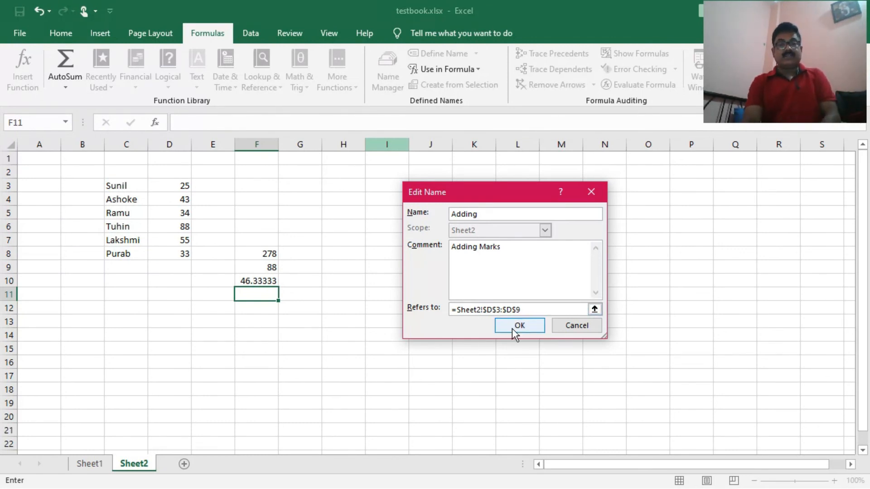
left_click(520, 326)
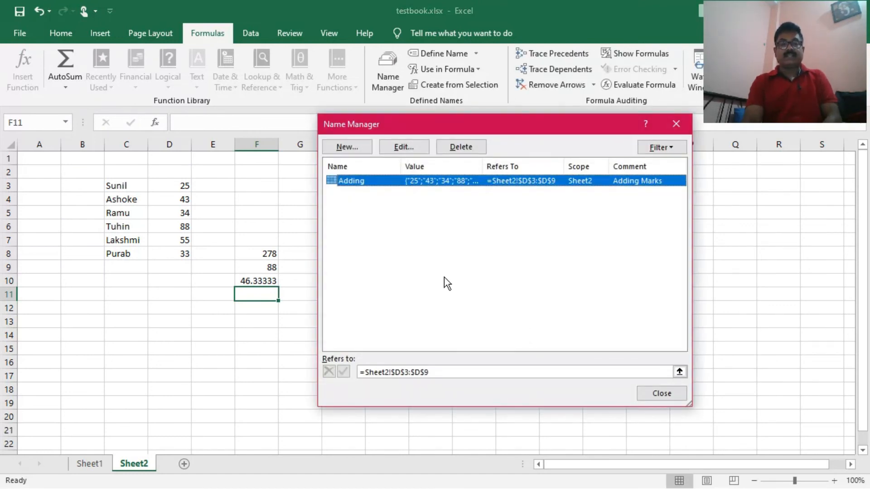
left_click(661, 393)
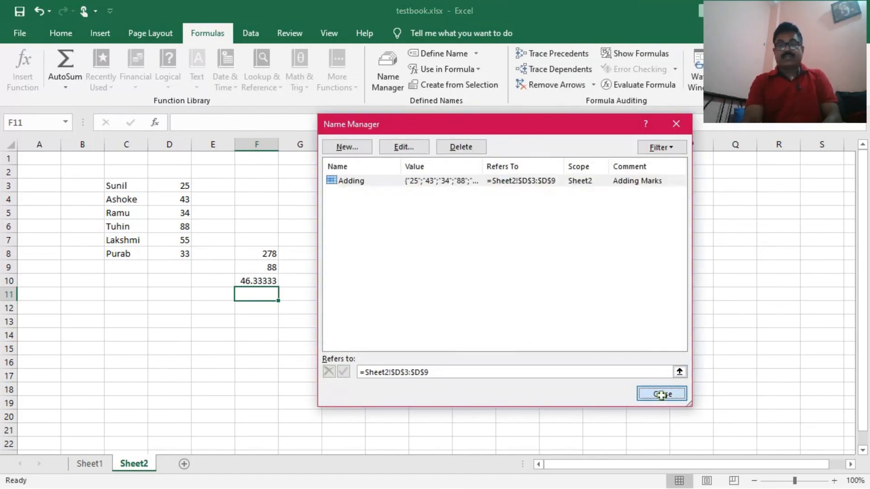
Add another student in row 9, entering the student's name in C9 and the mark 90 in D9.
left_click(174, 266)
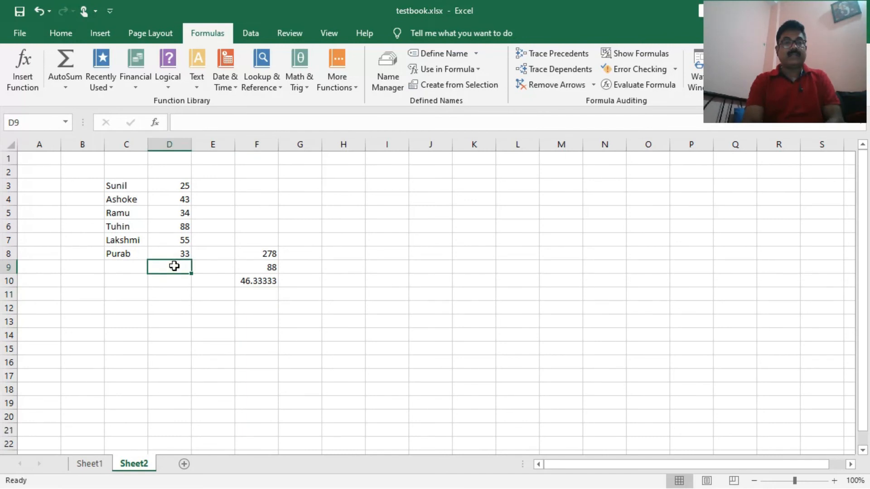
left_click(119, 270)
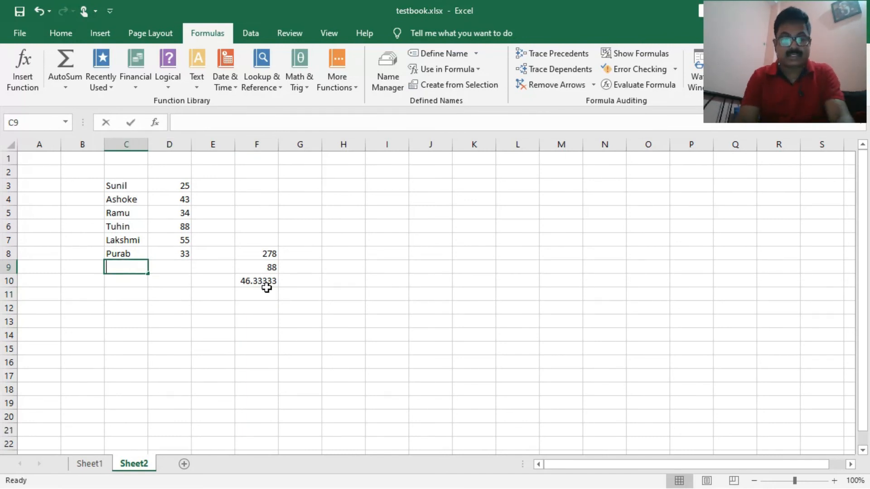
type("Samir")
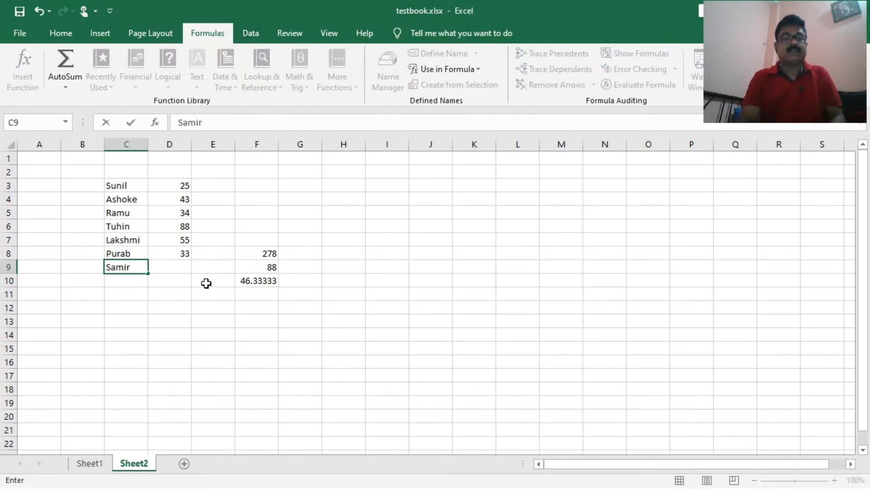
left_click(178, 266)
type("90")
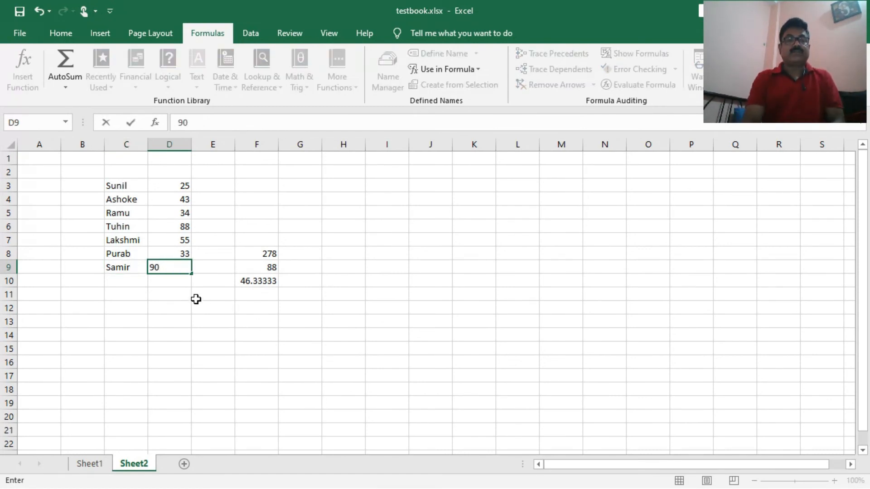
Enter a SUM formula in cell D11 that totals the marks through the defined name Adding.
left_click(180, 295)
type("=")
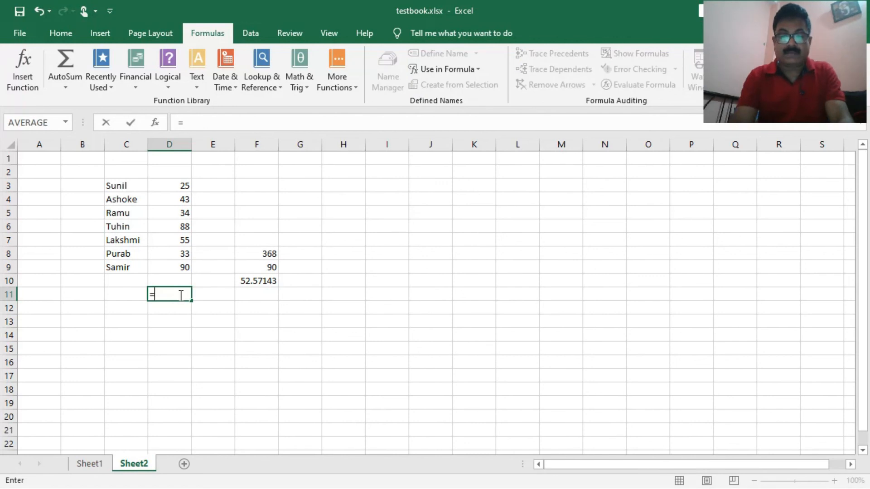
type("sum")
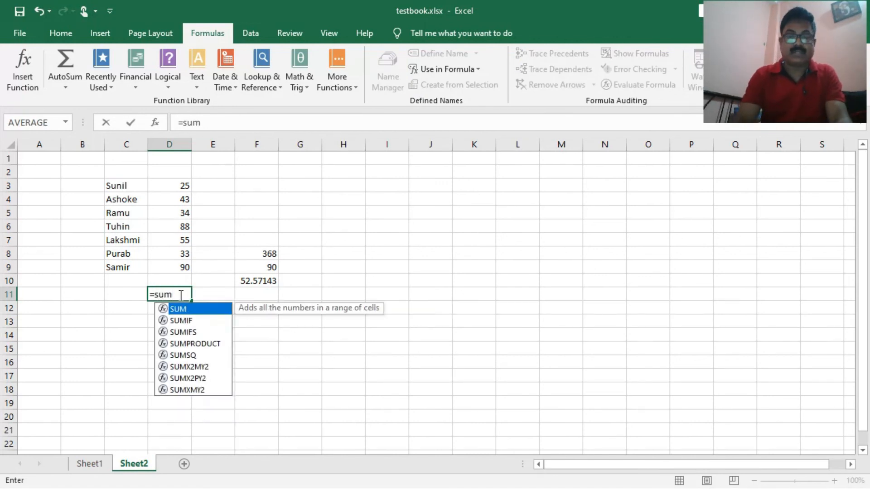
type("(")
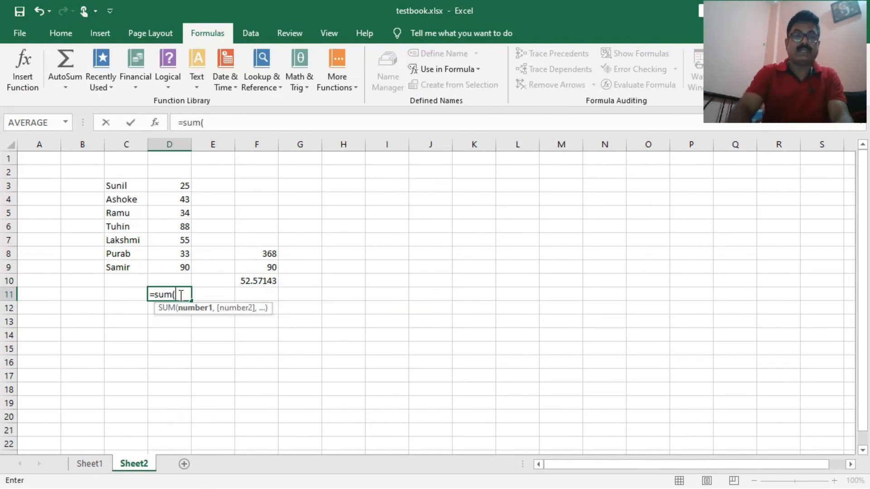
left_click(452, 68)
left_click(450, 84)
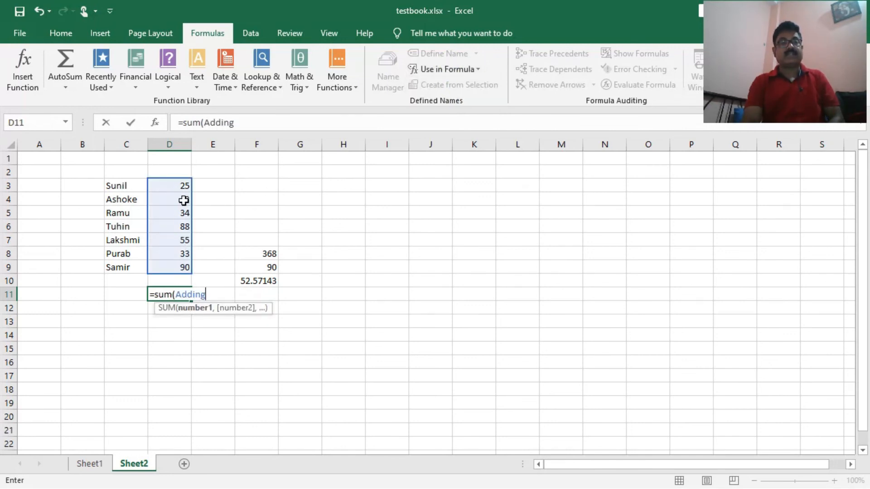
type(")")
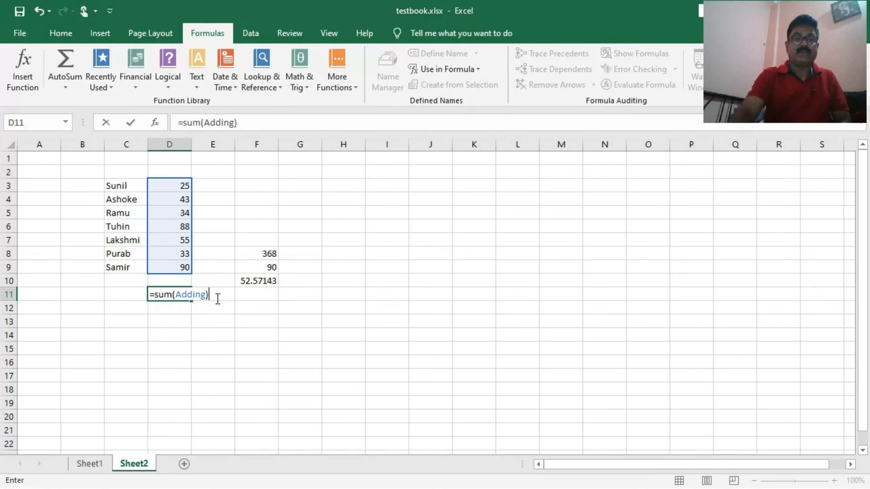
key("Return")
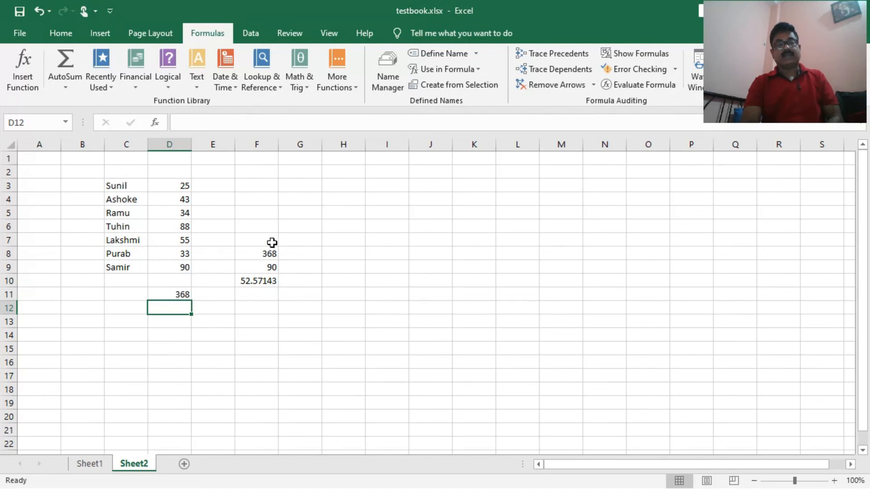
Enter a MAX formula in cell D12 that uses the defined name Adding.
type("=")
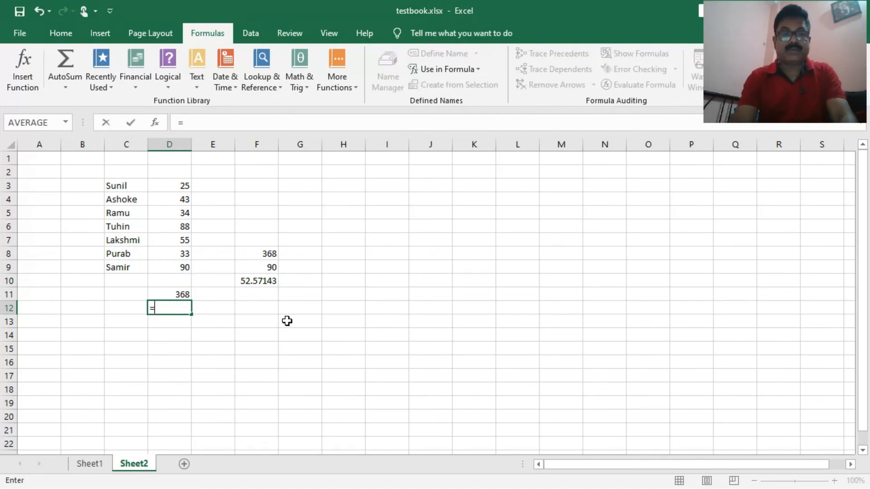
type("ma")
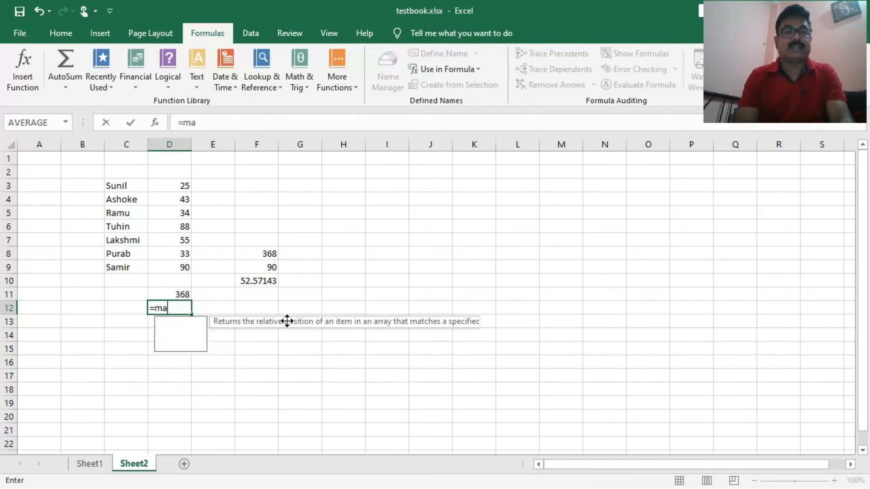
type("x(")
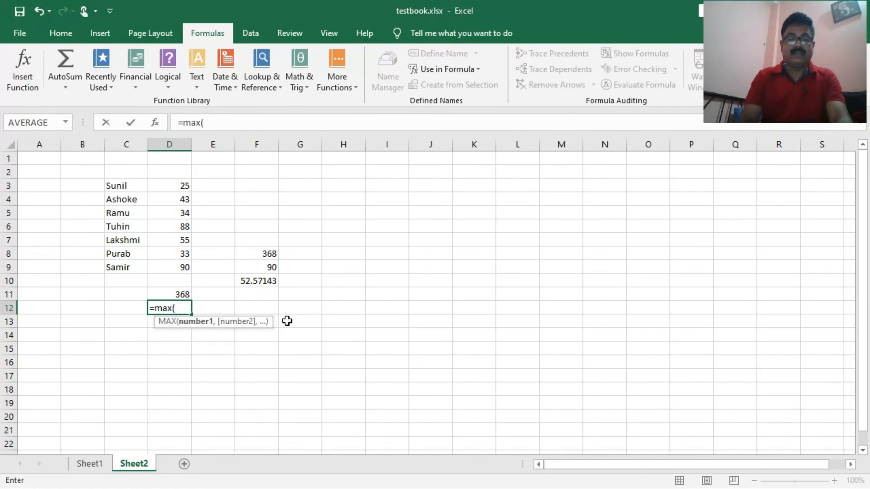
left_click(476, 72)
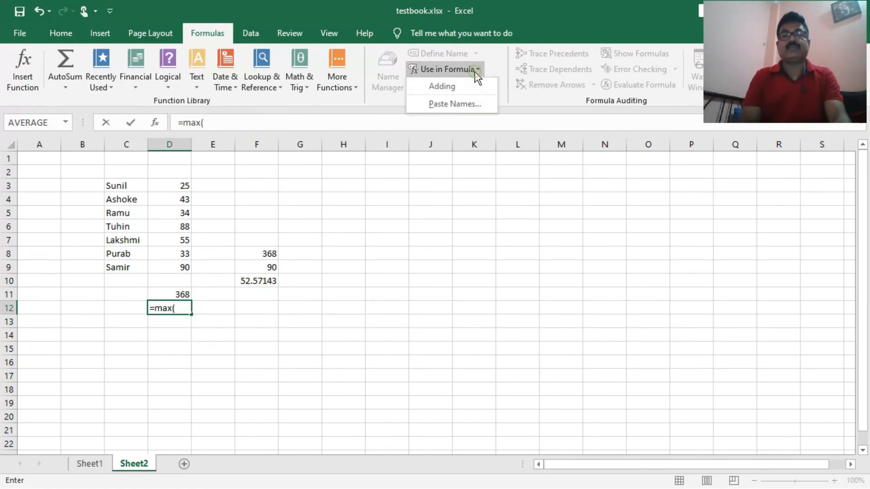
left_click(466, 86)
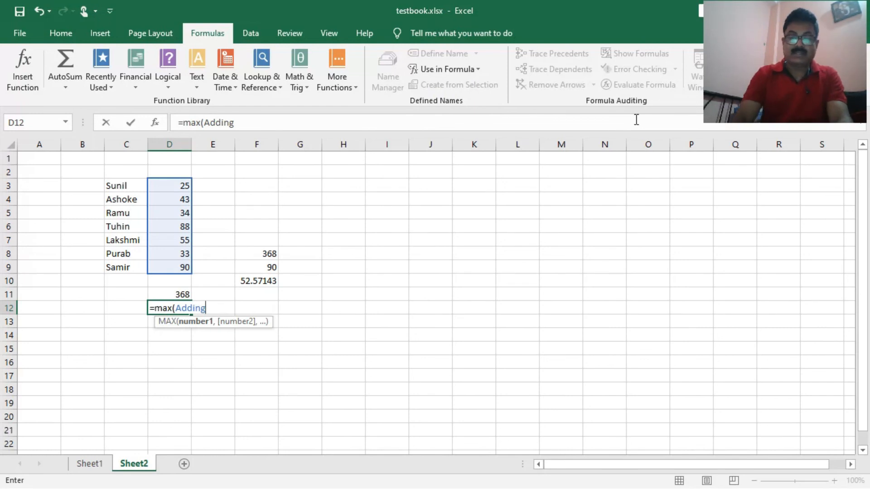
type(")")
key("Return")
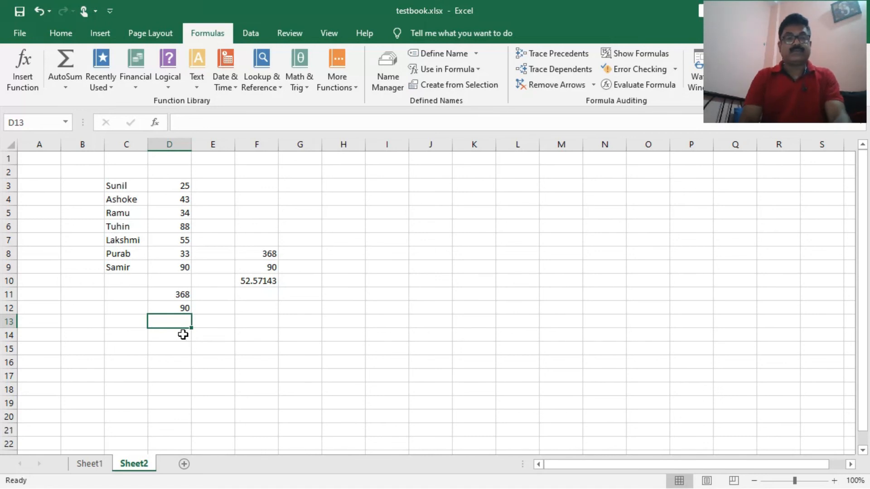
Enter a MIN formula in cell D13 that uses the defined name Adding.
type("=min(")
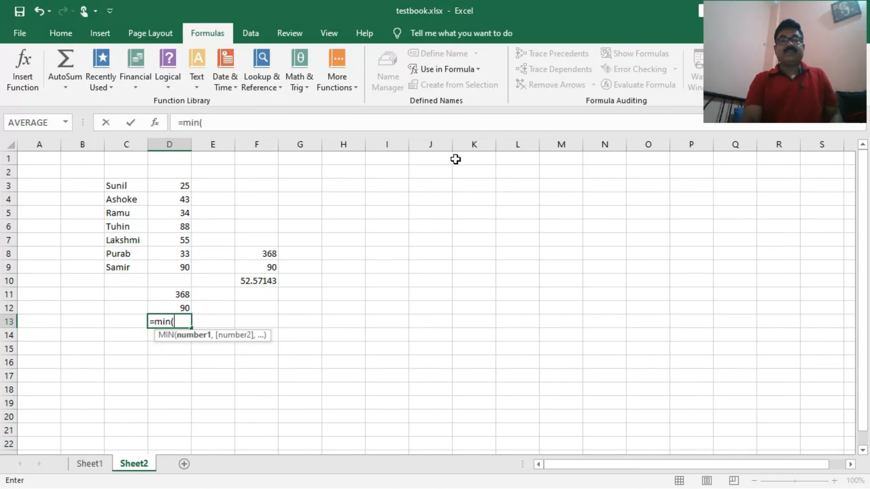
left_click(473, 69)
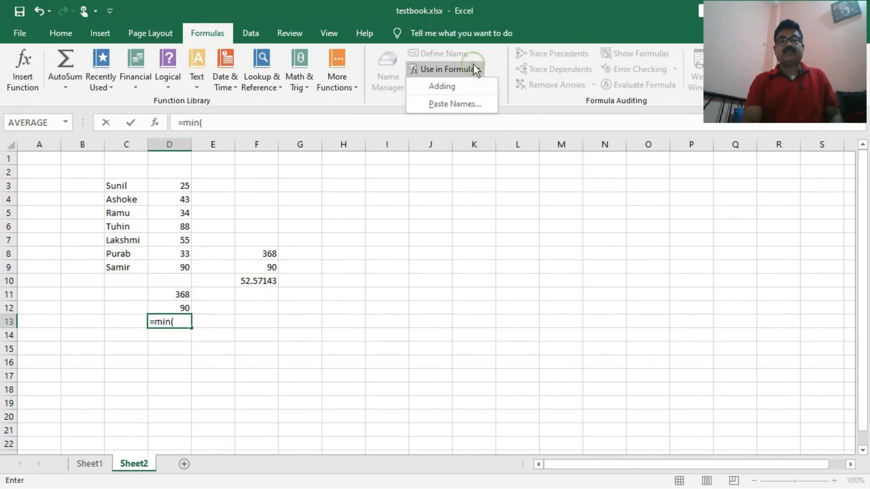
left_click(461, 85)
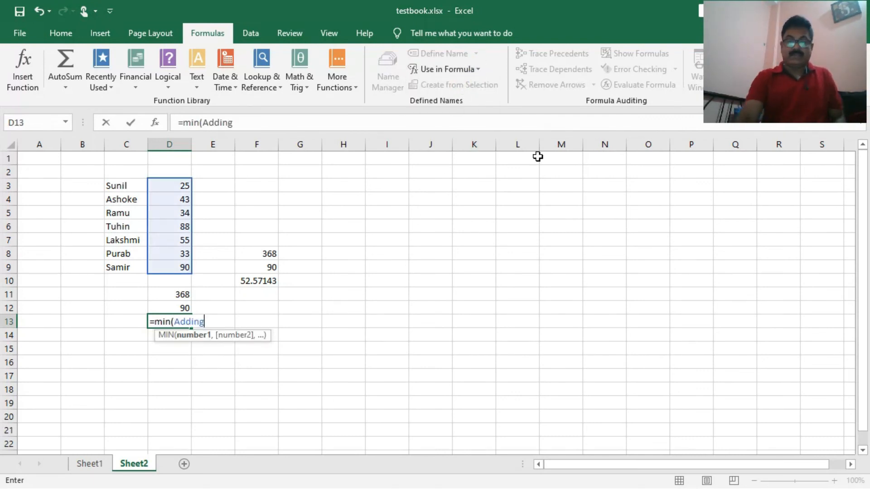
type(")")
key("Return")
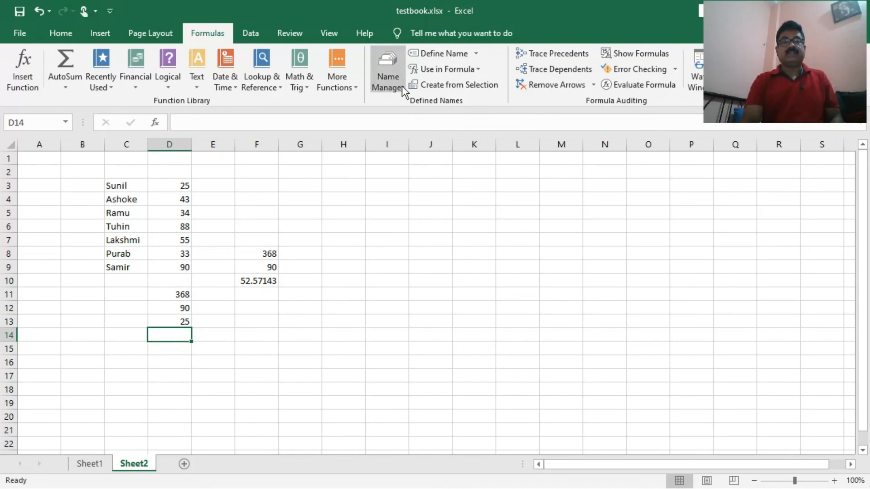
Delete the defined name Adding from the workbook and recheck the list of names in the Name Manager.
left_click(385, 65)
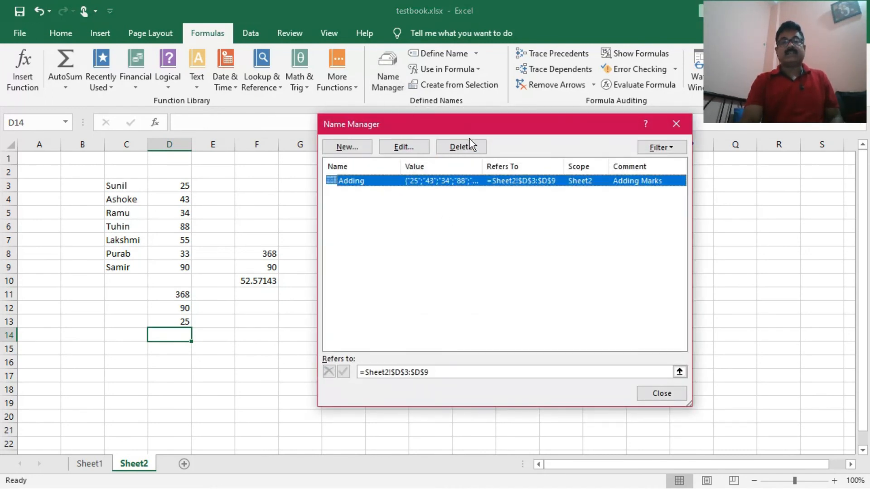
left_click(466, 153)
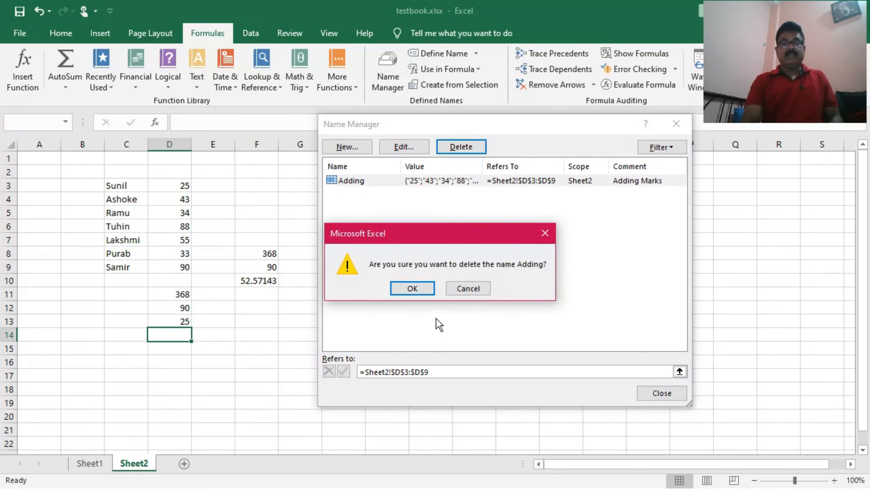
left_click(424, 289)
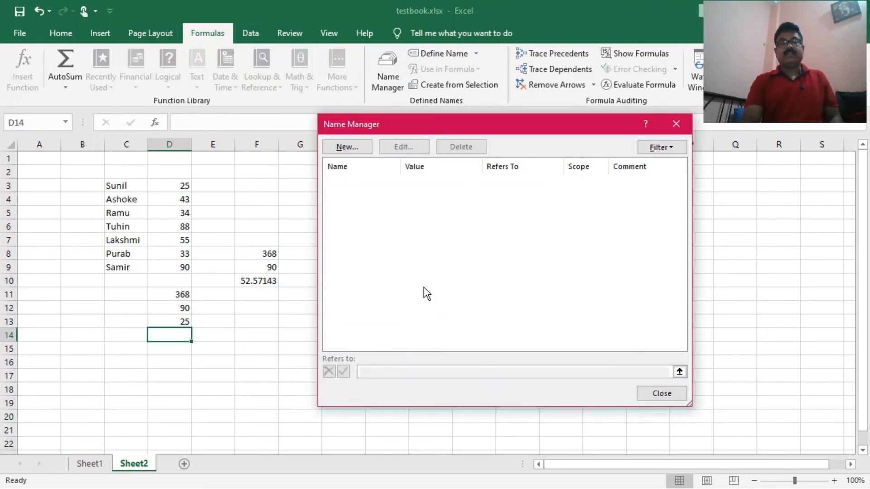
left_click(654, 398)
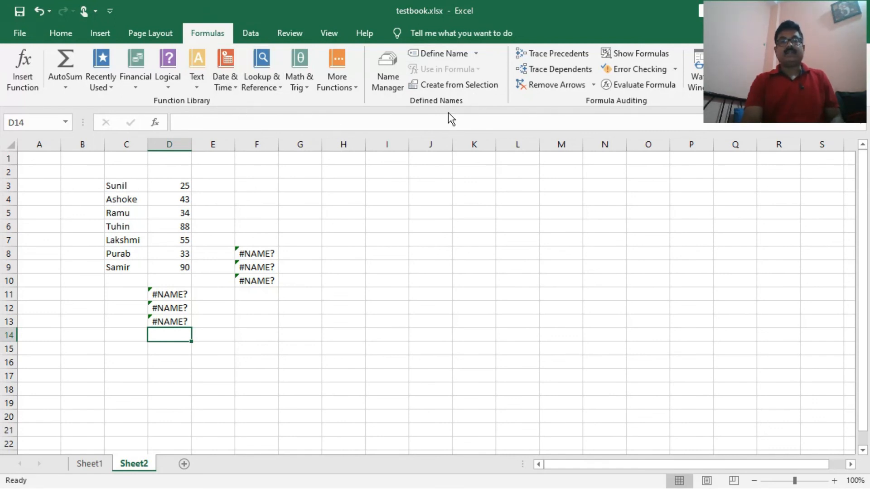
left_click(386, 72)
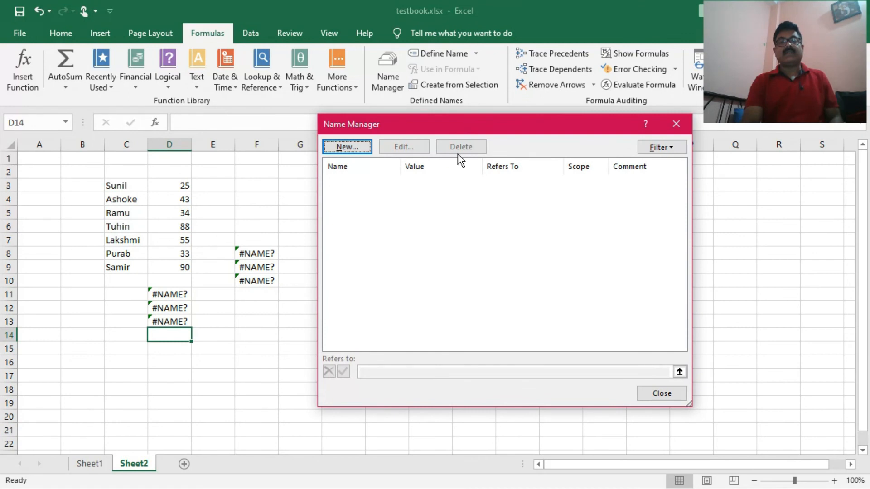
left_click(652, 394)
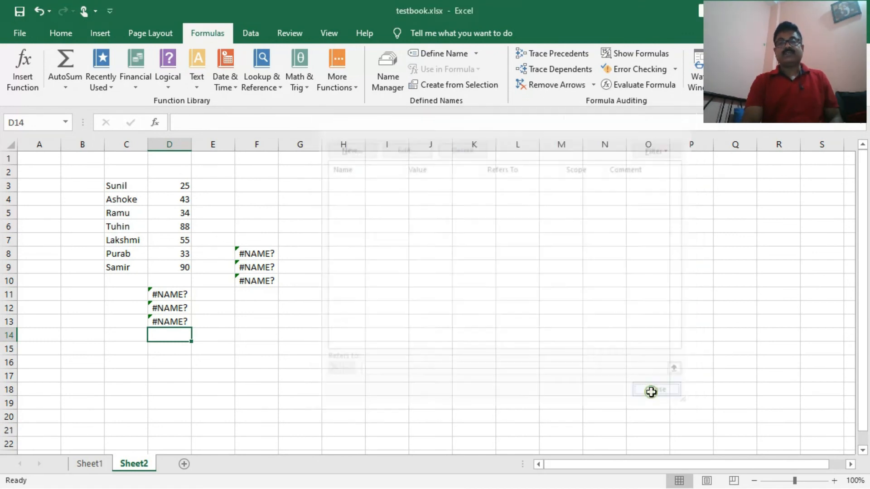